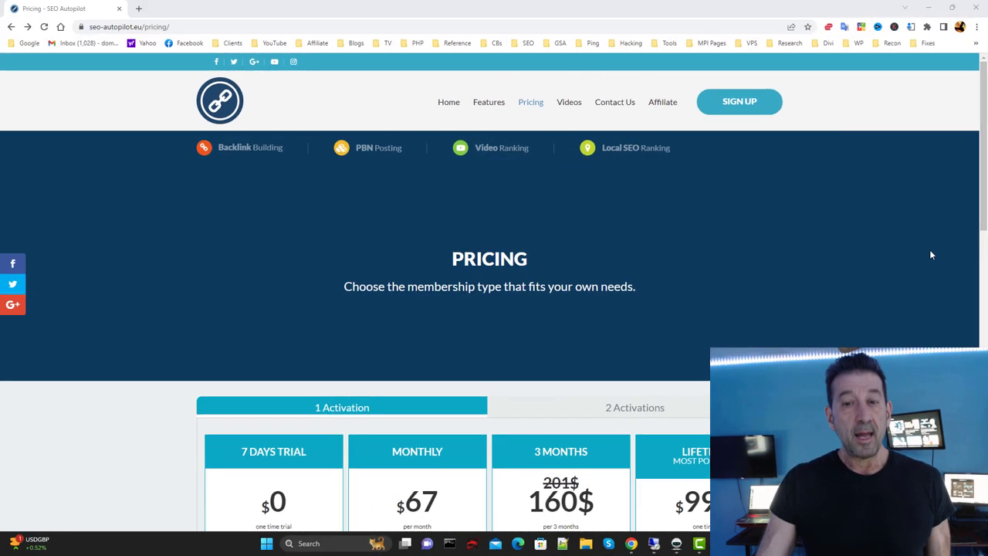
Examine the pricing page, comparing the membership plans for 1 activation and 2 activations.
left_click_drag(984, 233, 985, 309)
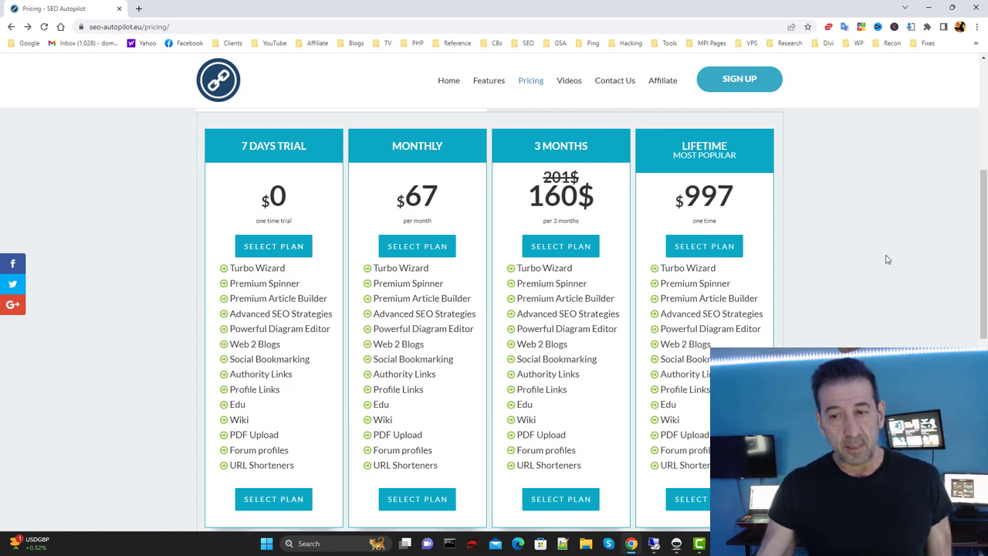
scroll(790, 270, "up", 1)
scroll(780, 304, "up", 1)
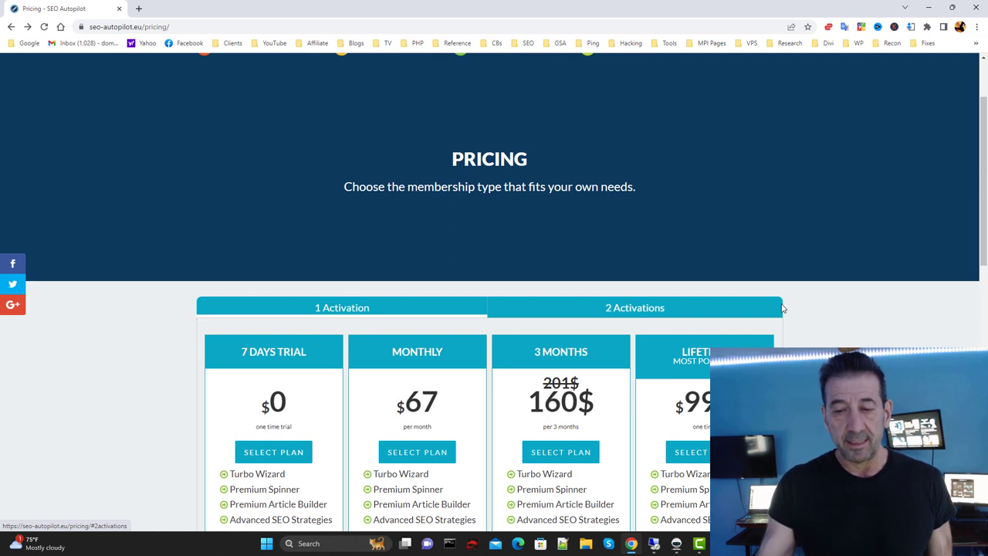
scroll(760, 325, "down", 1)
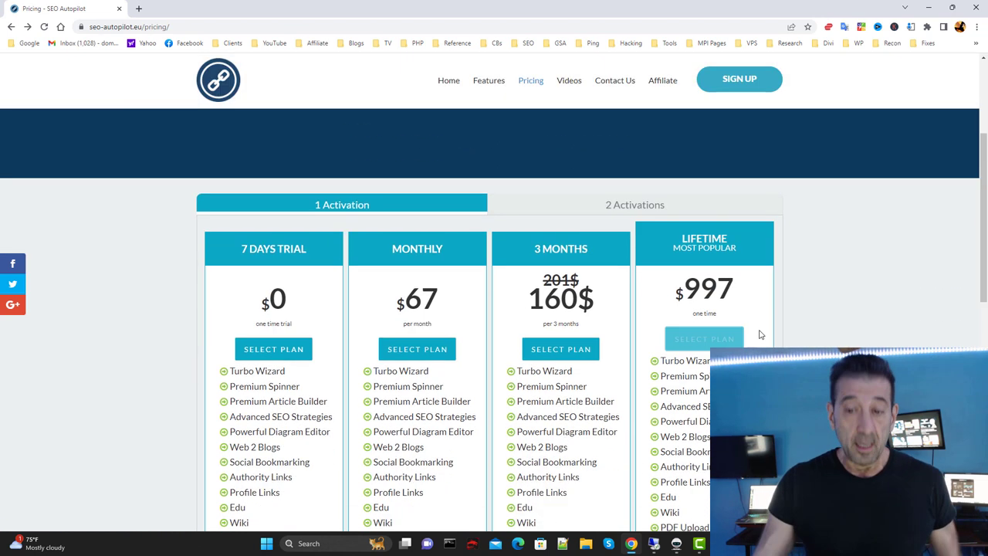
left_click(647, 206)
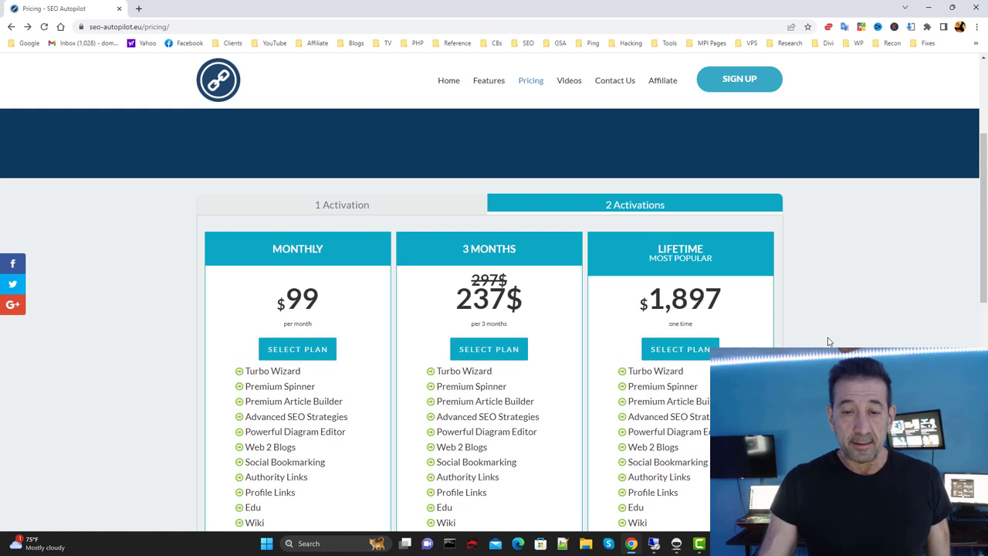
scroll(803, 321, "up", 1)
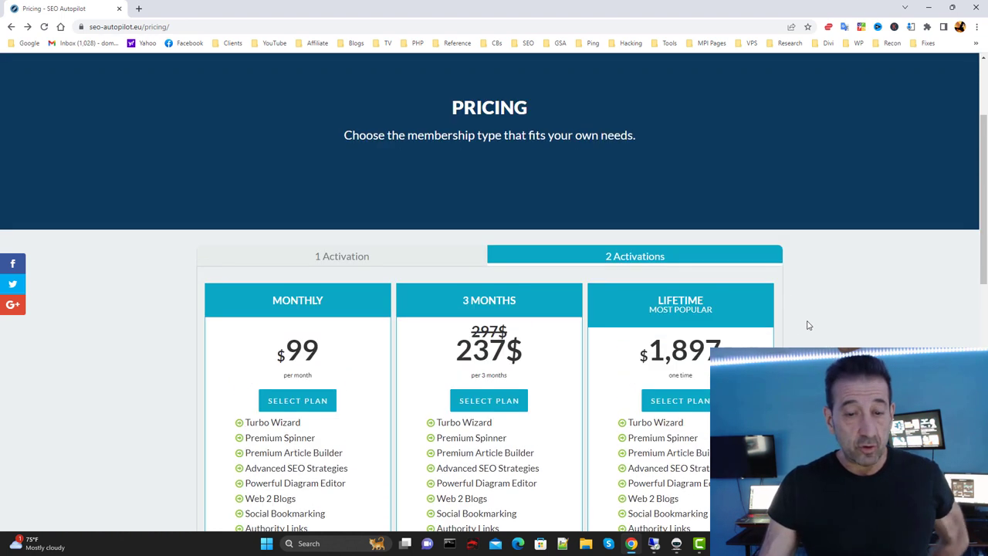
left_click(406, 255)
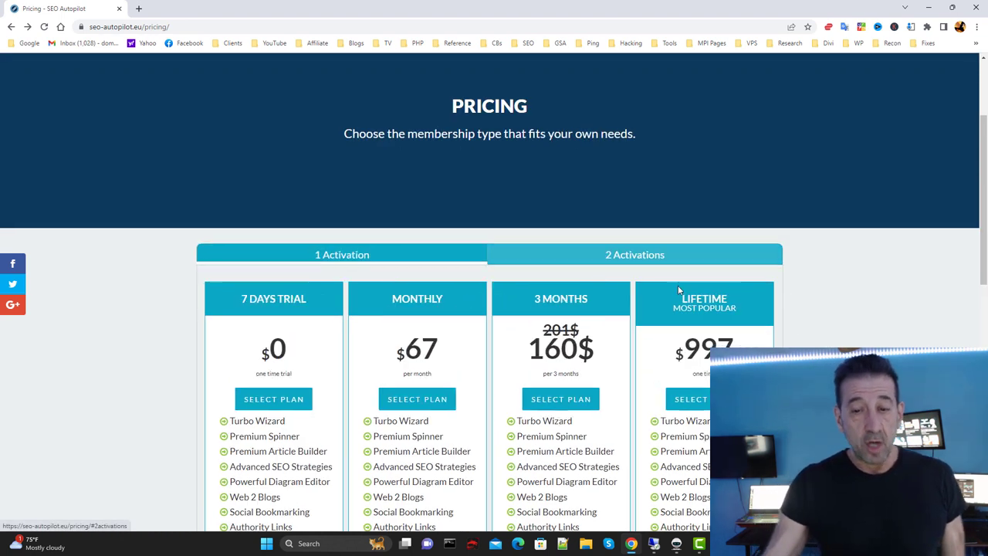
scroll(920, 312, "down", 2)
scroll(921, 311, "down", 7)
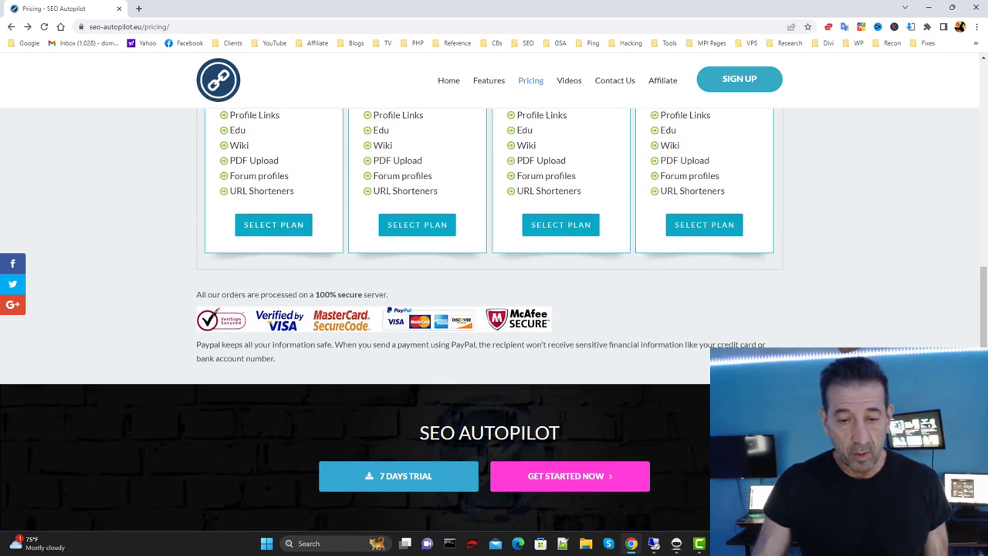
scroll(887, 335, "up", 9)
scroll(494, 291, "up", 3)
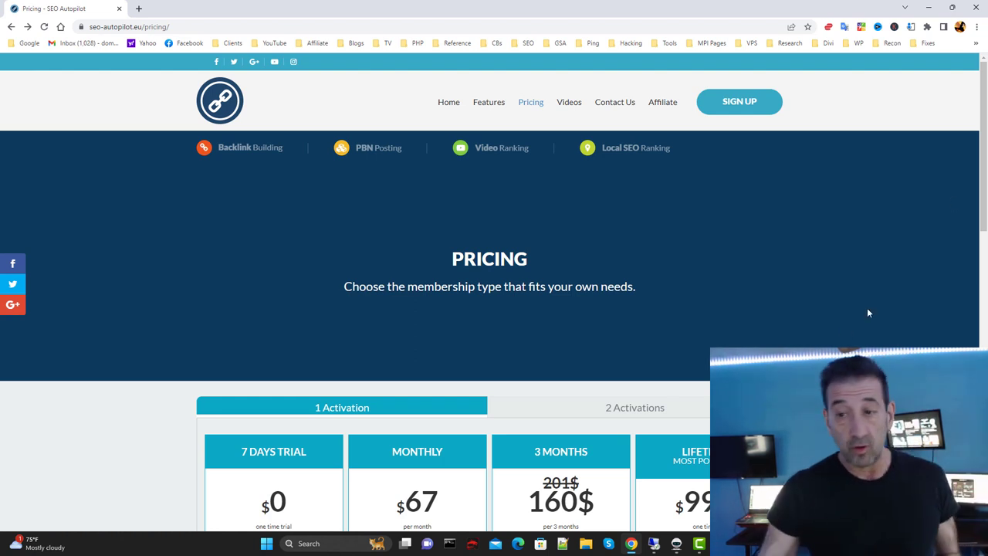
Minimize the browser, switch to SEO AutoPilot in the remote desktop session and open its settings.
left_click(926, 7)
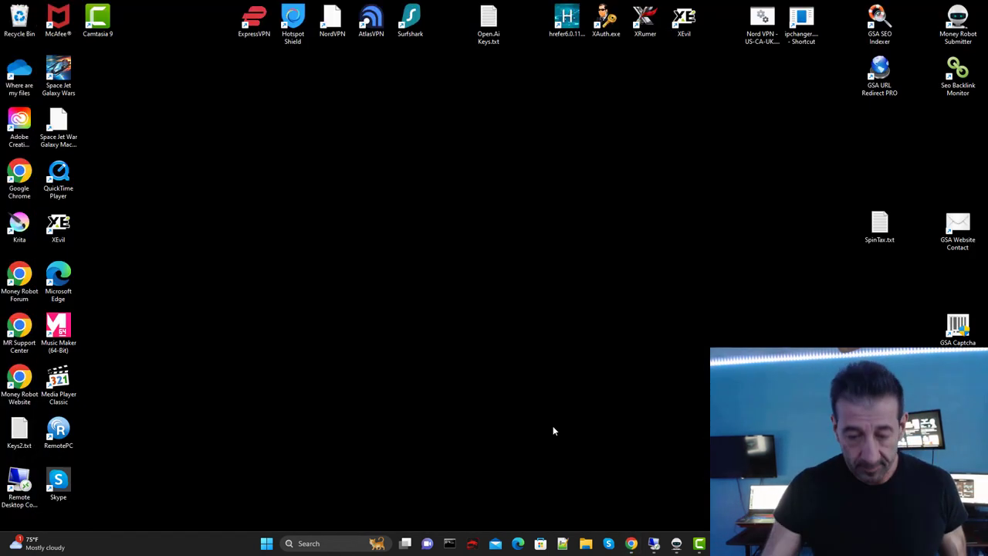
left_click(650, 545)
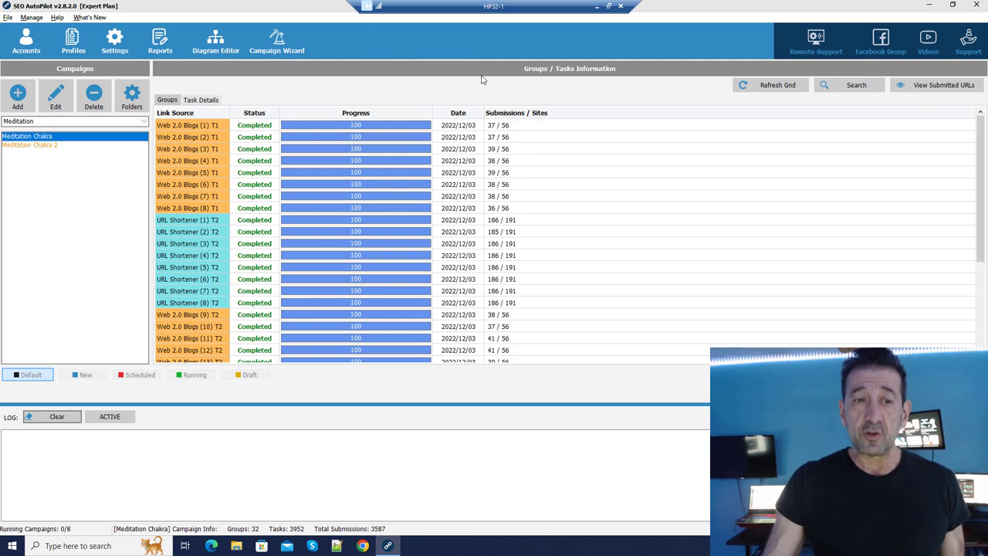
left_click(121, 46)
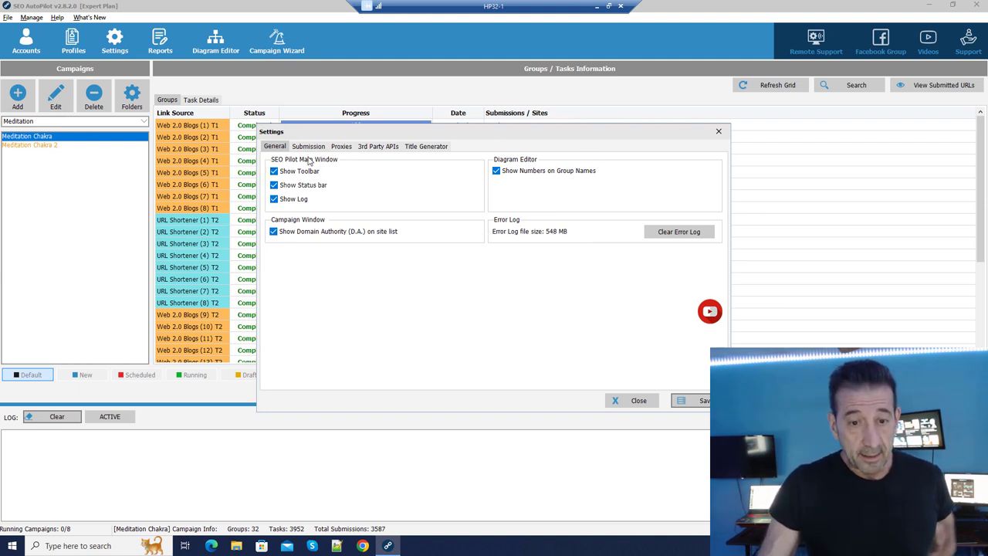
left_click_drag(383, 133, 378, 138)
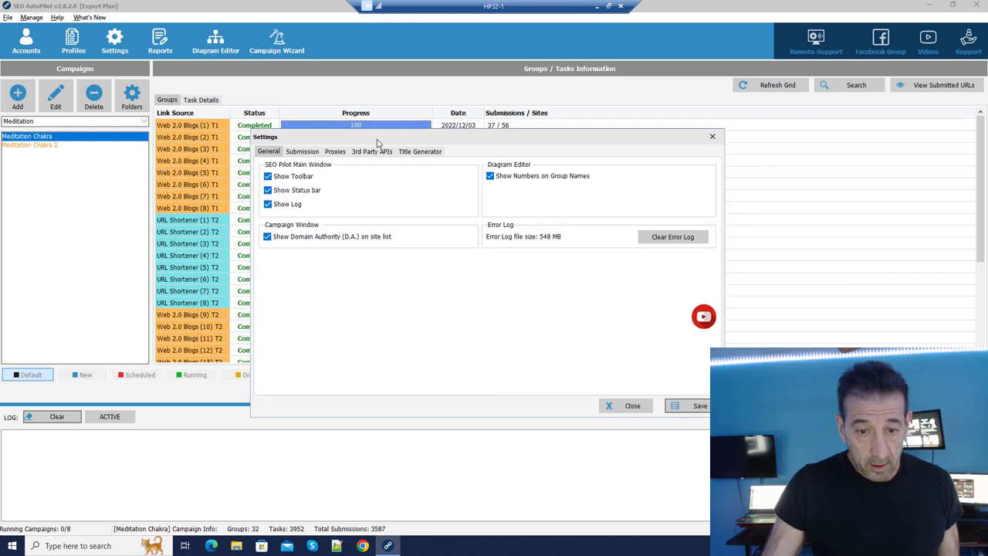
Set both the HTTP request retries and the browser retries to 2 in the submission settings.
left_click(302, 151)
left_click(373, 191)
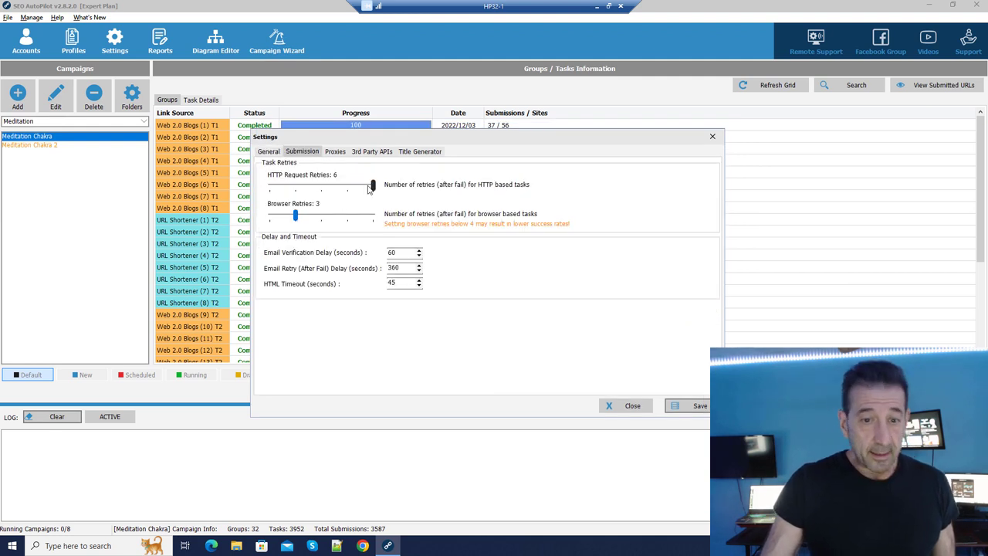
left_click(370, 188)
left_click_drag(371, 188, 271, 190)
left_click(298, 223)
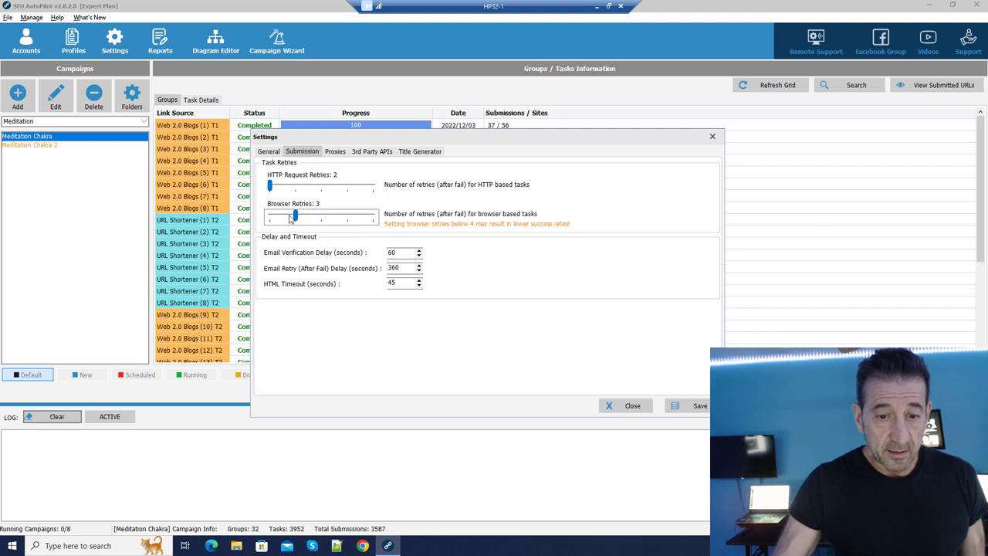
left_click(285, 219)
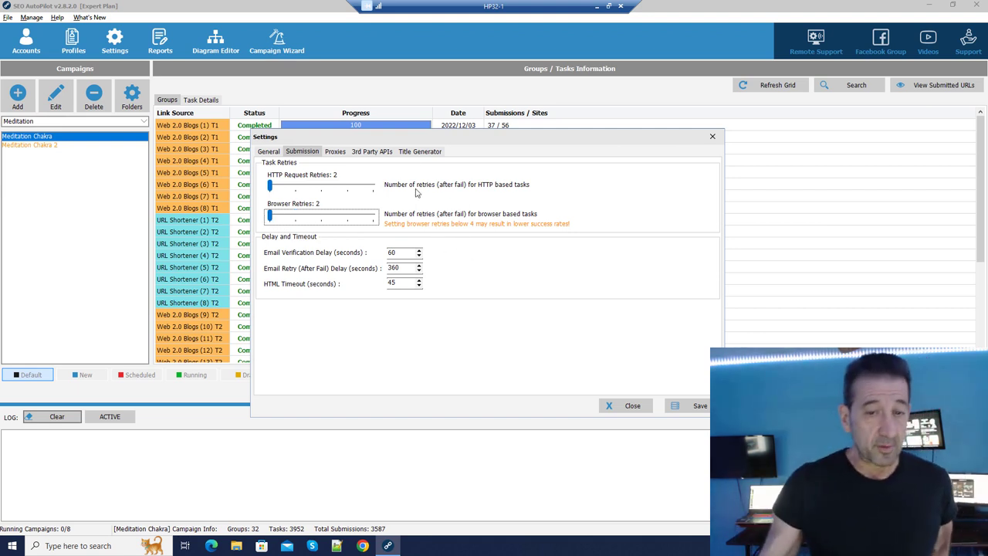
Enable the use of proxies and place the cursor in the empty proxy list.
left_click(336, 152)
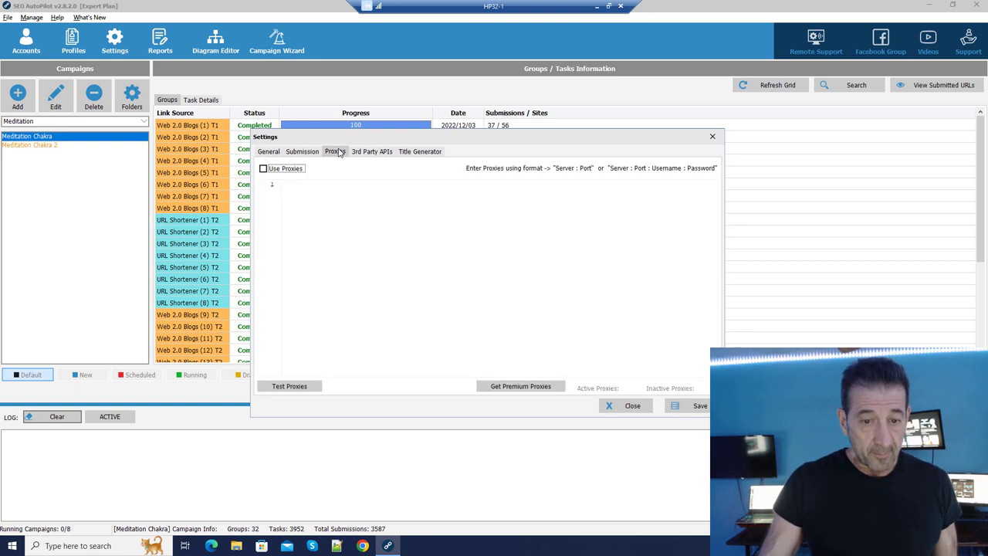
left_click(263, 169)
left_click(327, 197)
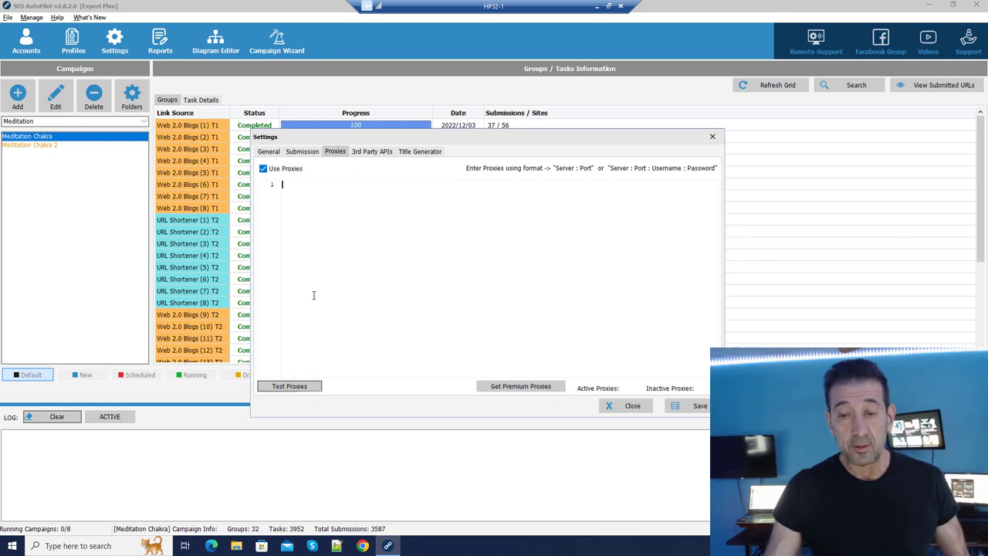
Make XEvil at host 127.0.0.1:80 the default captcha service in the third-party API settings.
left_click(371, 152)
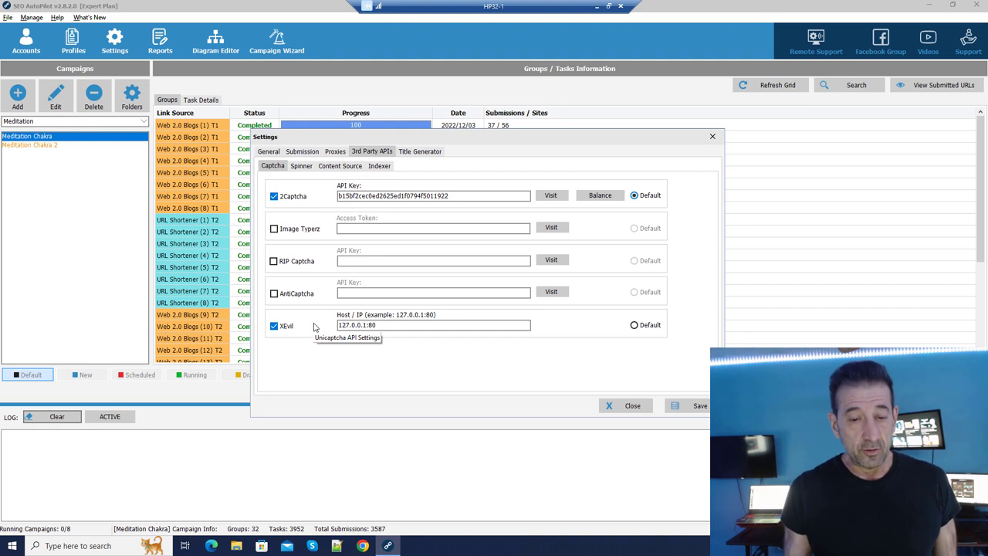
left_click(403, 328)
double_click(401, 328)
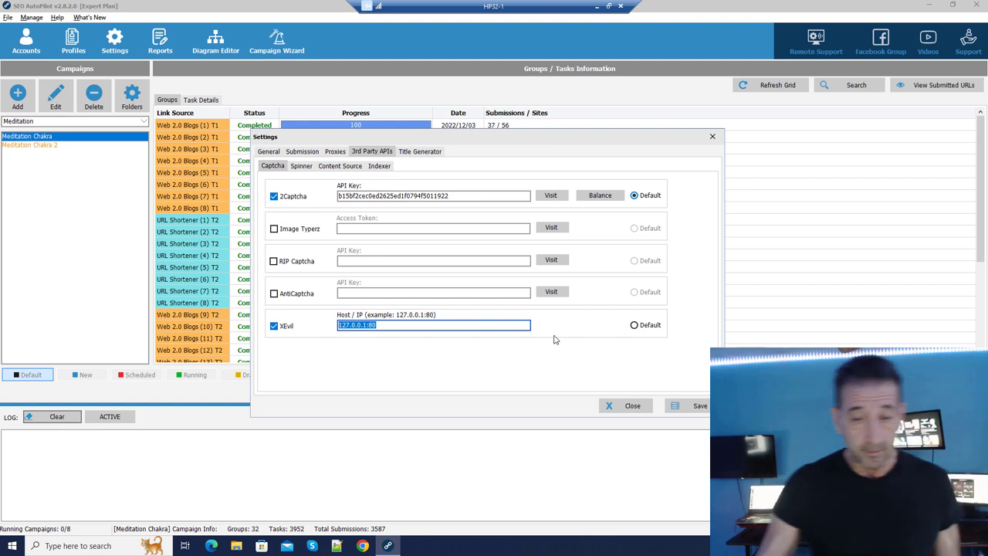
left_click(634, 326)
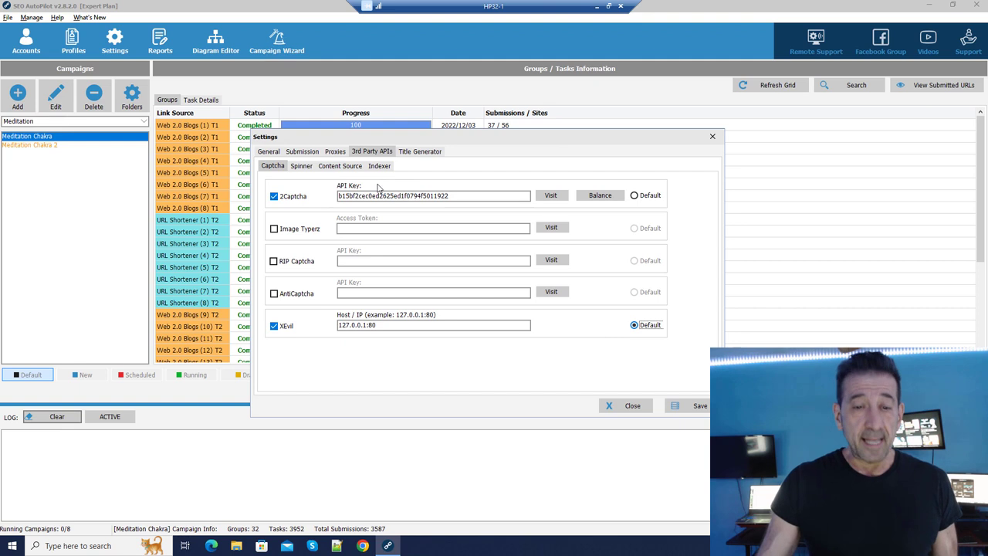
Review the Spin Rewriter account and API key fields in the spinner settings and choose the High confidence level.
left_click(301, 166)
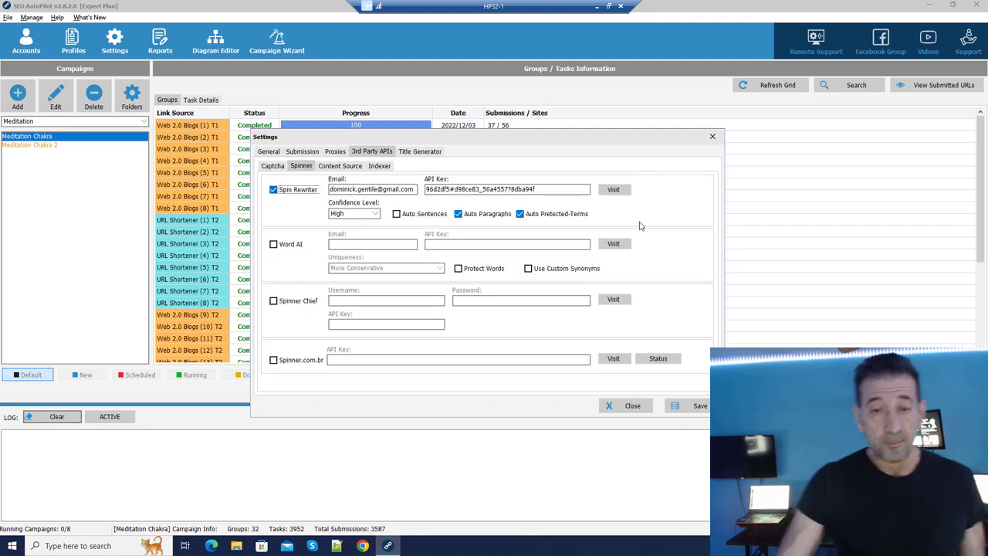
left_click(474, 190)
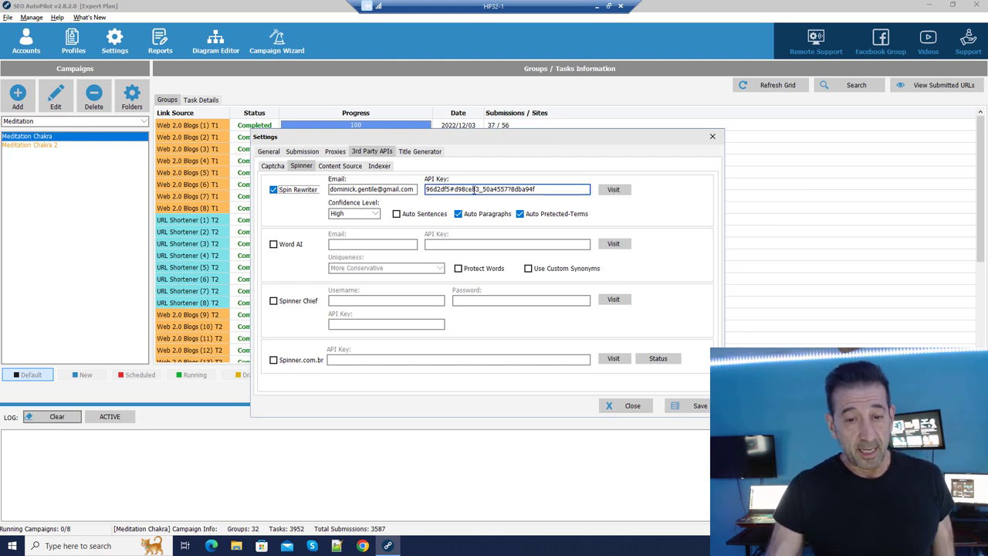
left_click(354, 216)
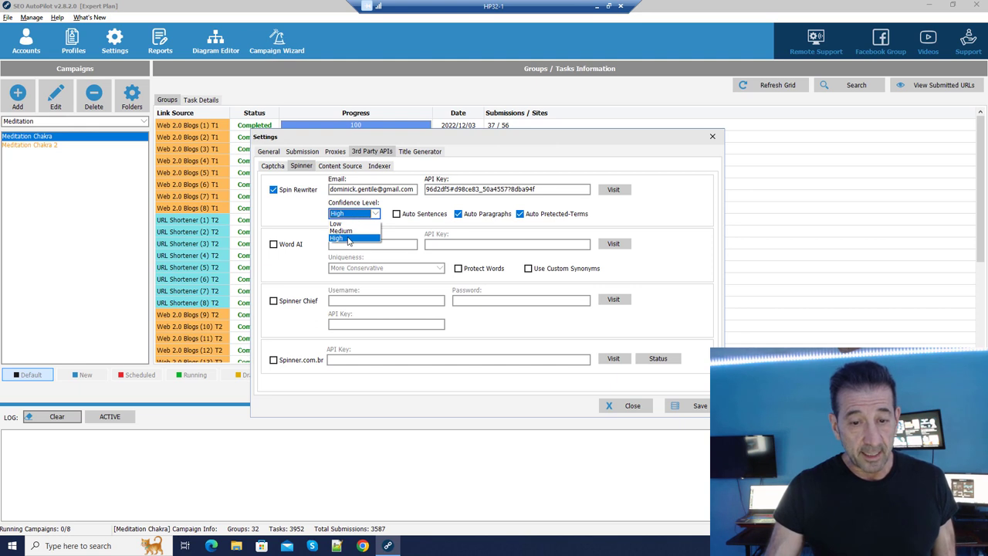
left_click(350, 239)
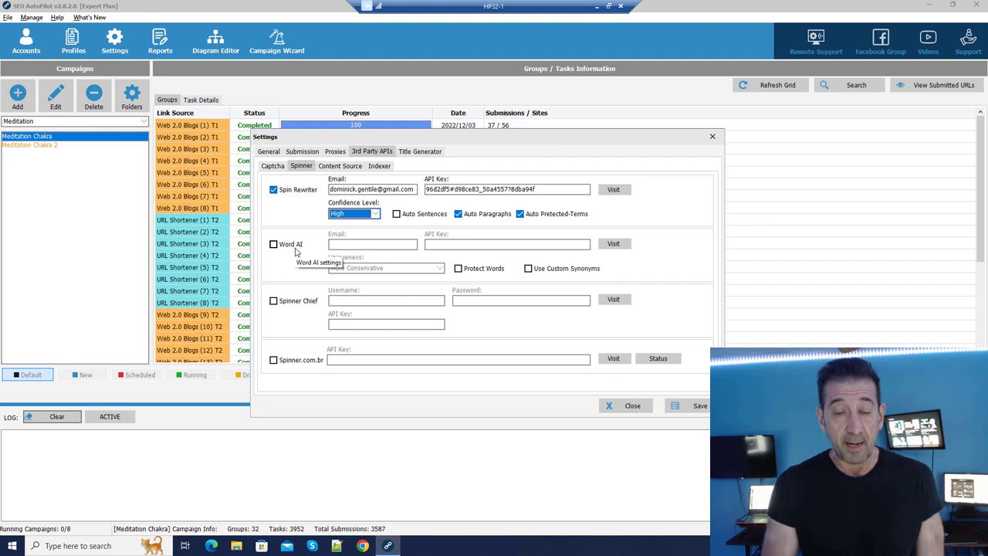
Review the Article Forge content source and the available indexer services, and close the settings without saving.
left_click(347, 168)
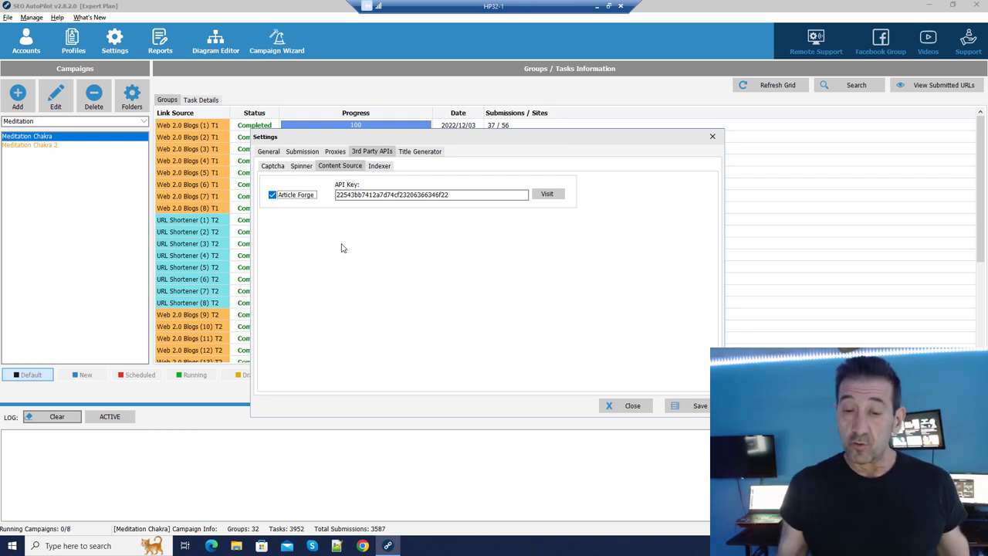
left_click(378, 166)
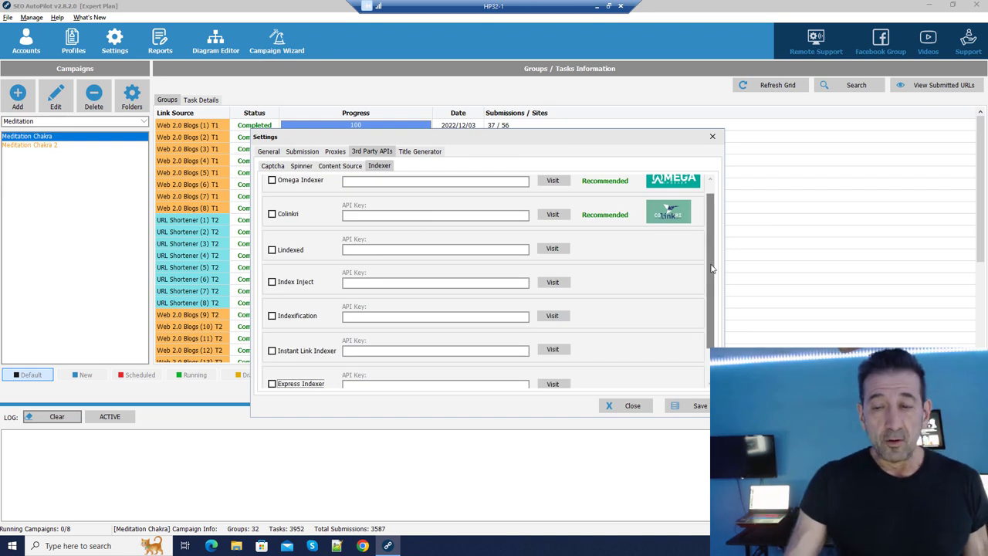
scroll(718, 248, "up", 1)
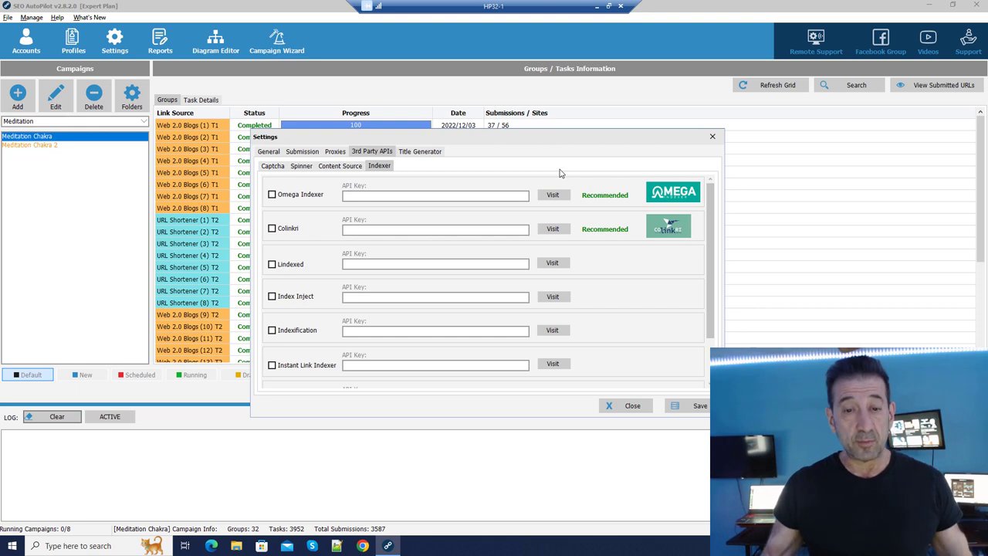
left_click(712, 137)
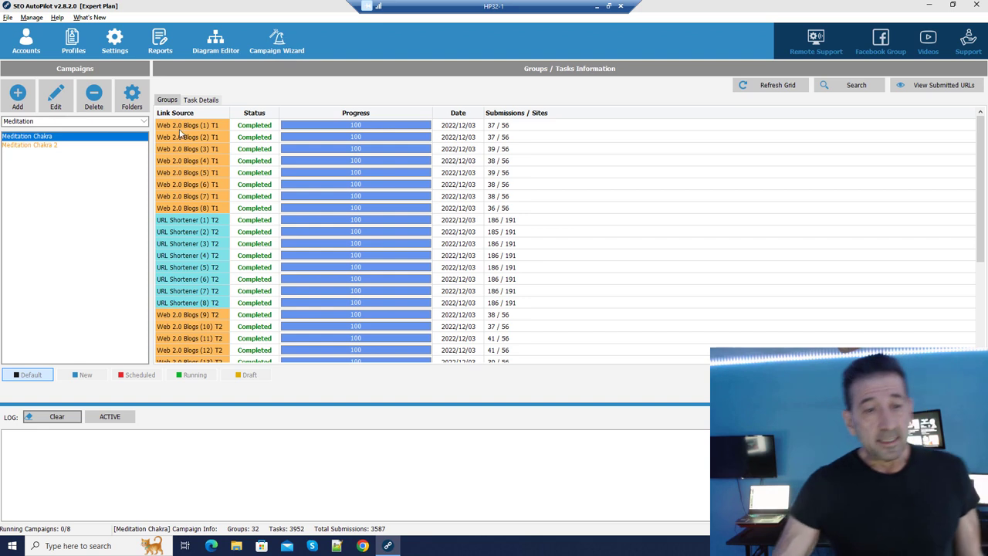
Examine the Meditation Chakra campaign's link groups and the individual submission task details.
scroll(338, 185, "down", 3)
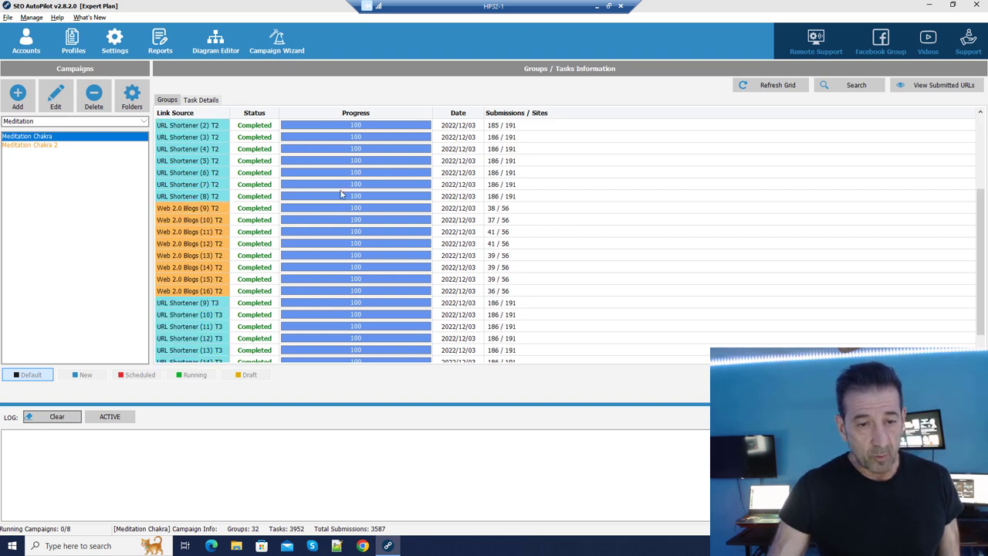
scroll(333, 213, "up", 4)
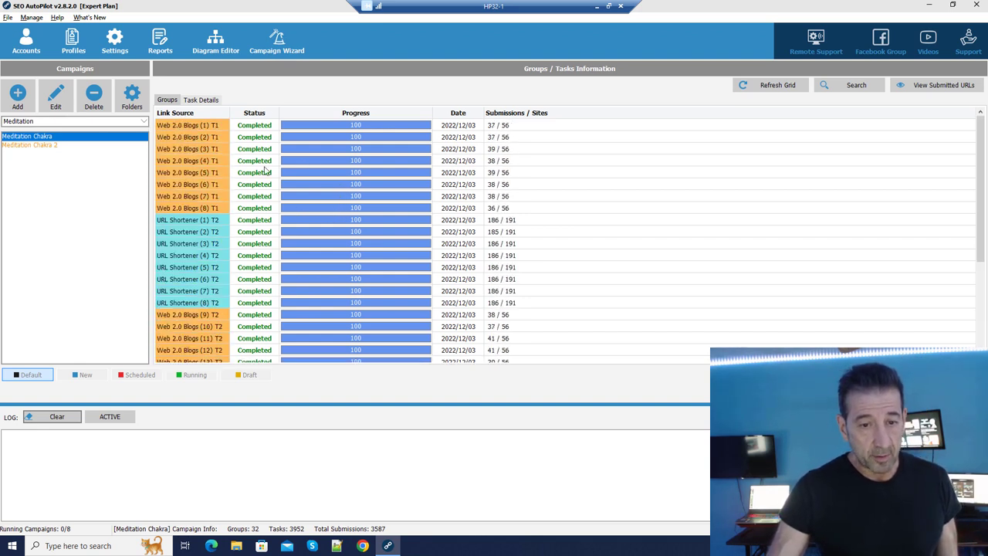
left_click(203, 101)
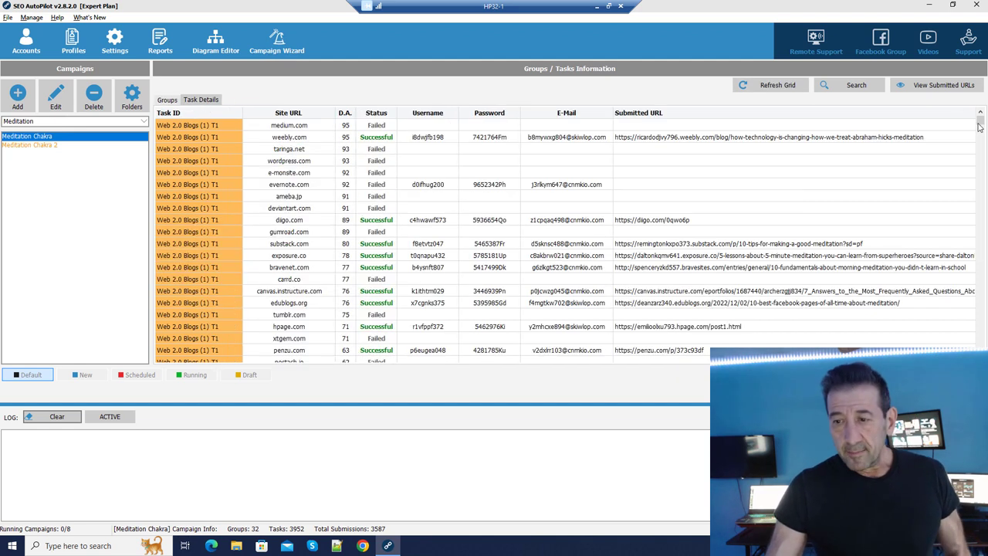
left_click_drag(978, 121, 981, 82)
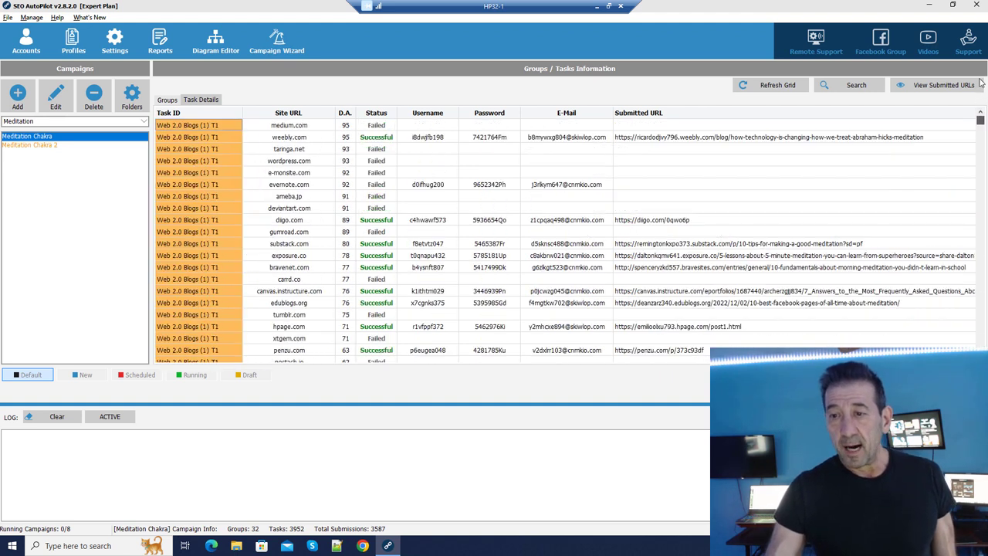
Open the Meditation Chakra campaign's submitted URLs for all tiers and copy the entire list.
left_click(934, 86)
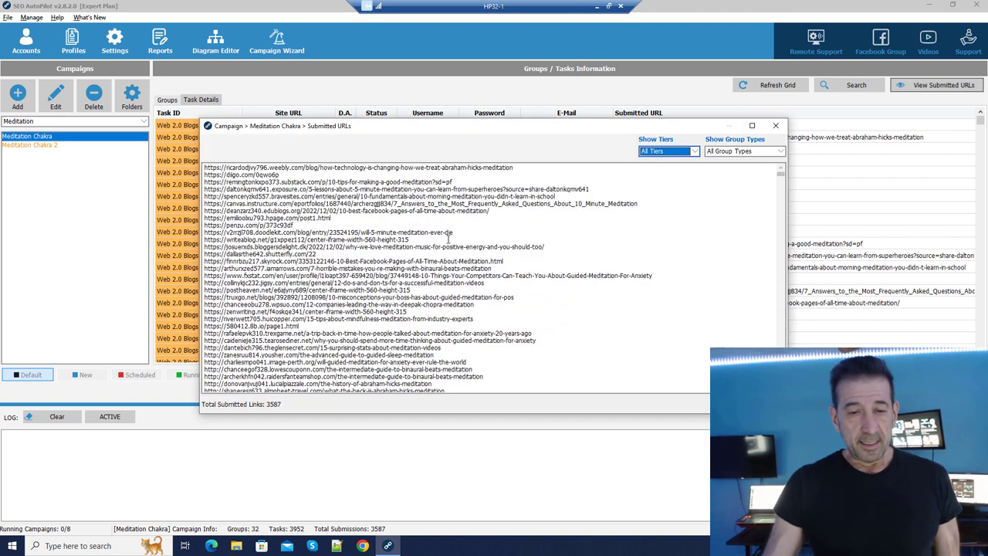
right_click(383, 231)
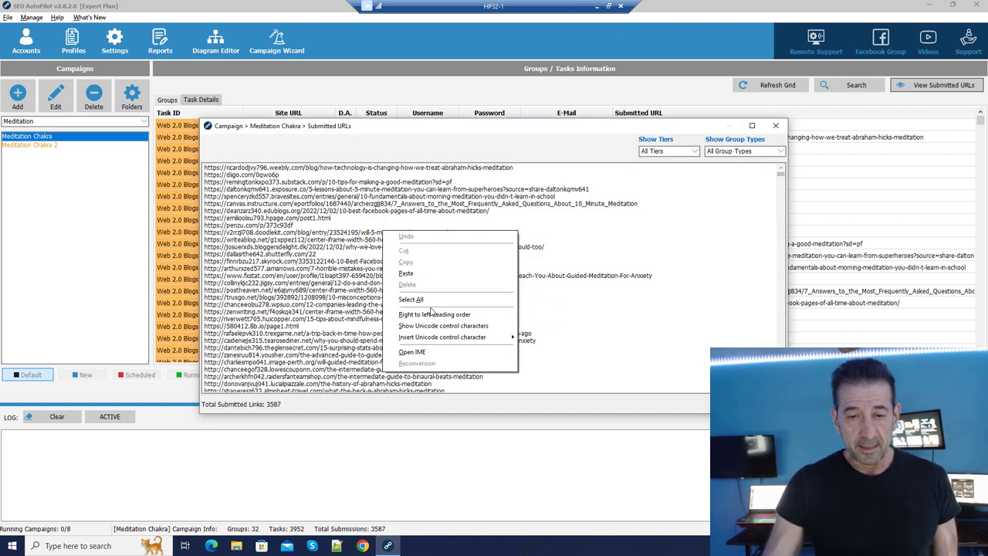
left_click(425, 299)
right_click(375, 276)
left_click(416, 307)
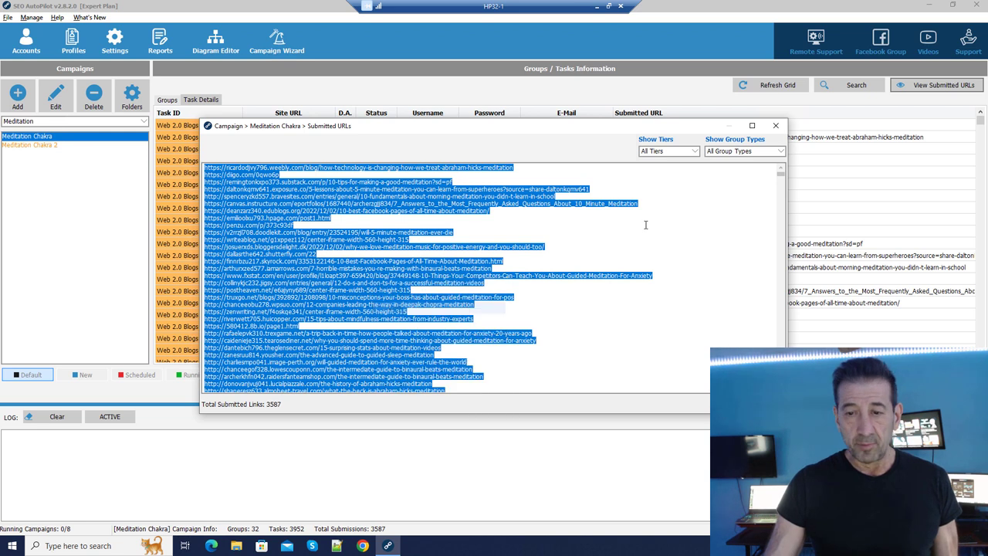
Close the submitted URLs list, then view the blank Diagram Editor with its available link group types and close it.
left_click(776, 126)
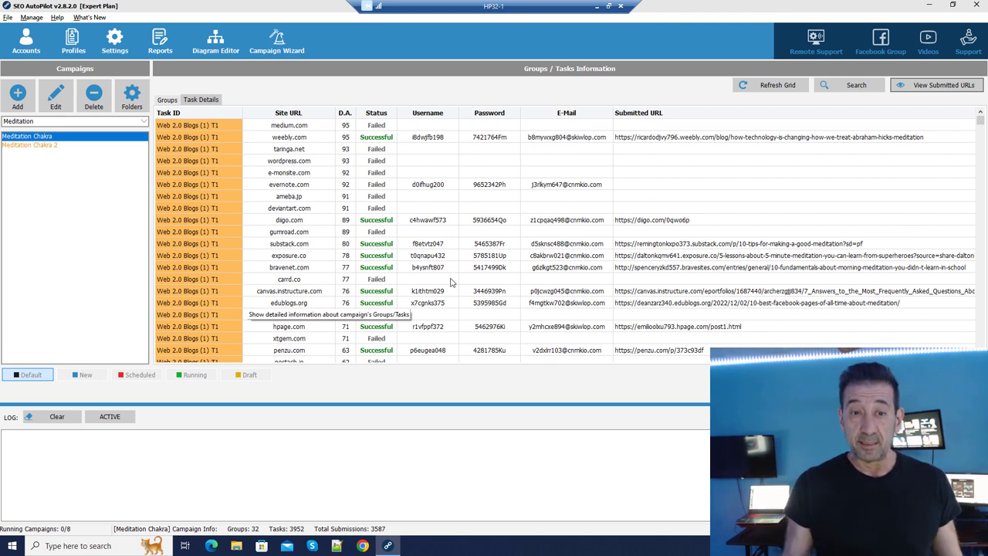
left_click(222, 39)
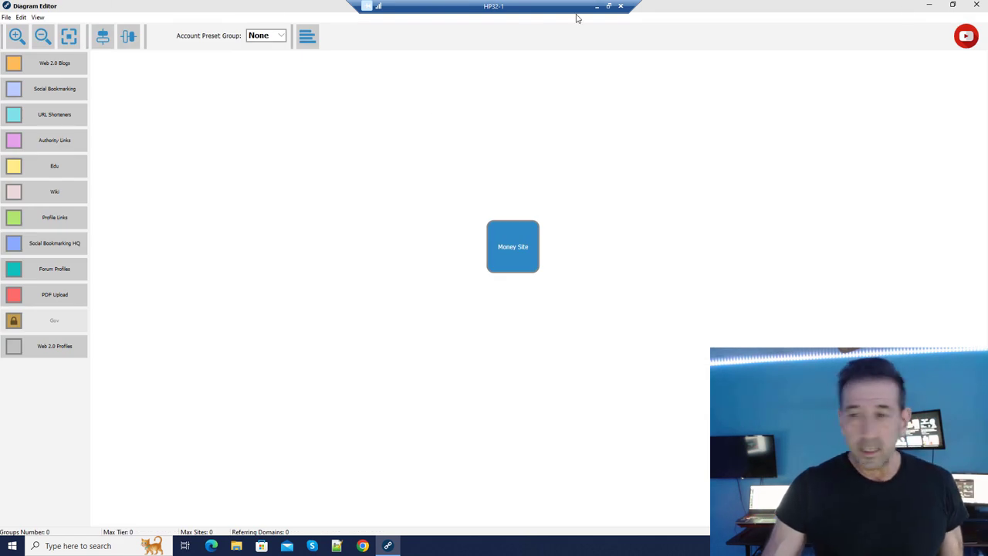
left_click(977, 6)
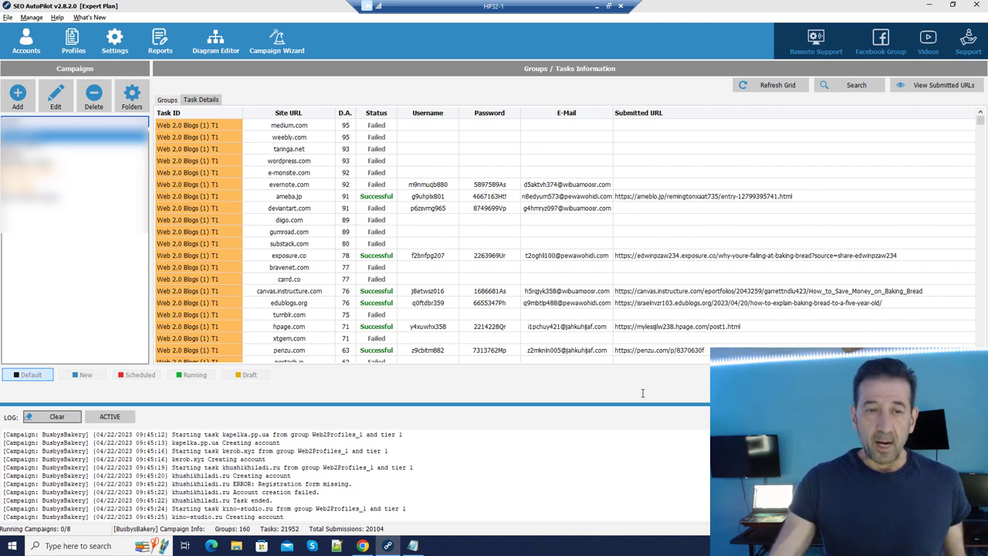
Enable proxy use in the proxy settings and copy the entire proxy list from the proxies file in Notepad.
left_click(767, 348)
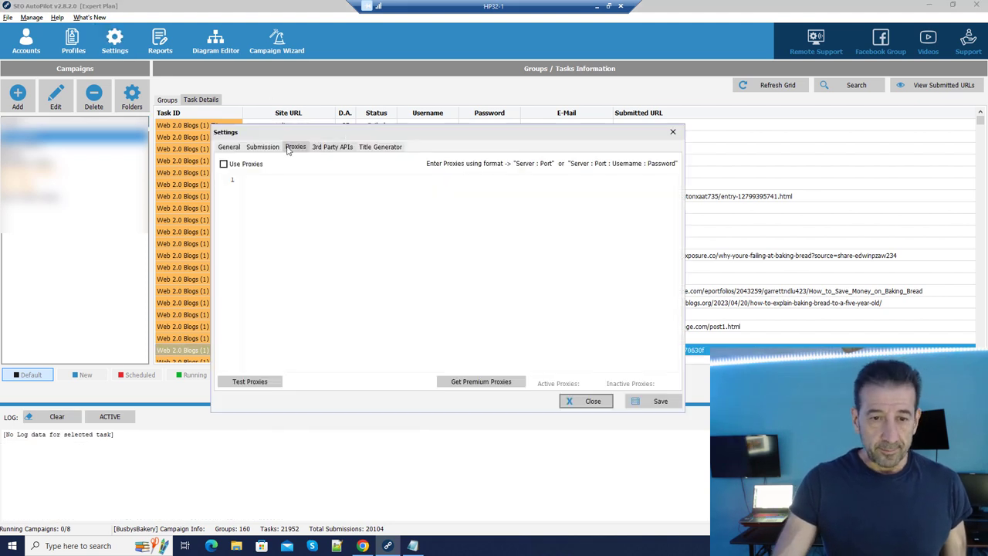
left_click(223, 165)
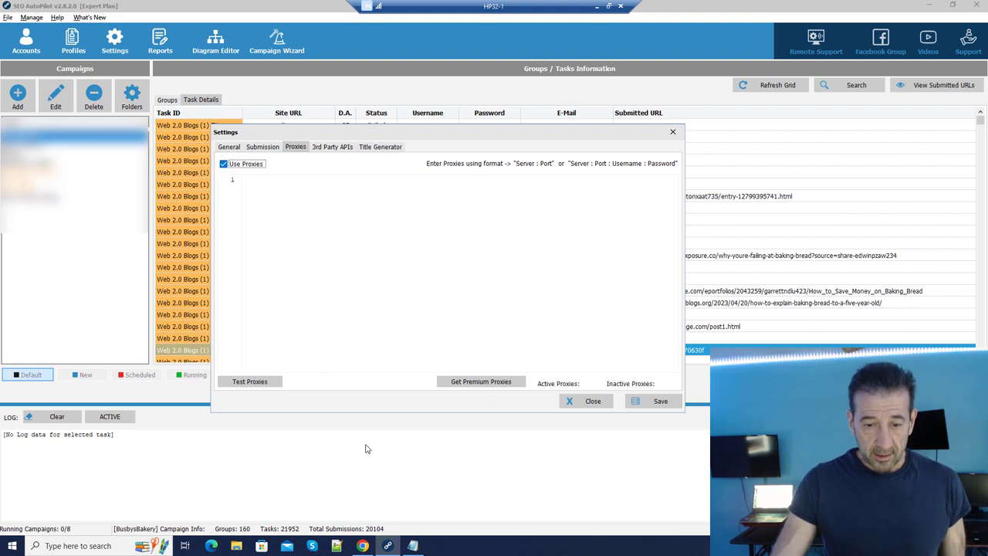
left_click(414, 545)
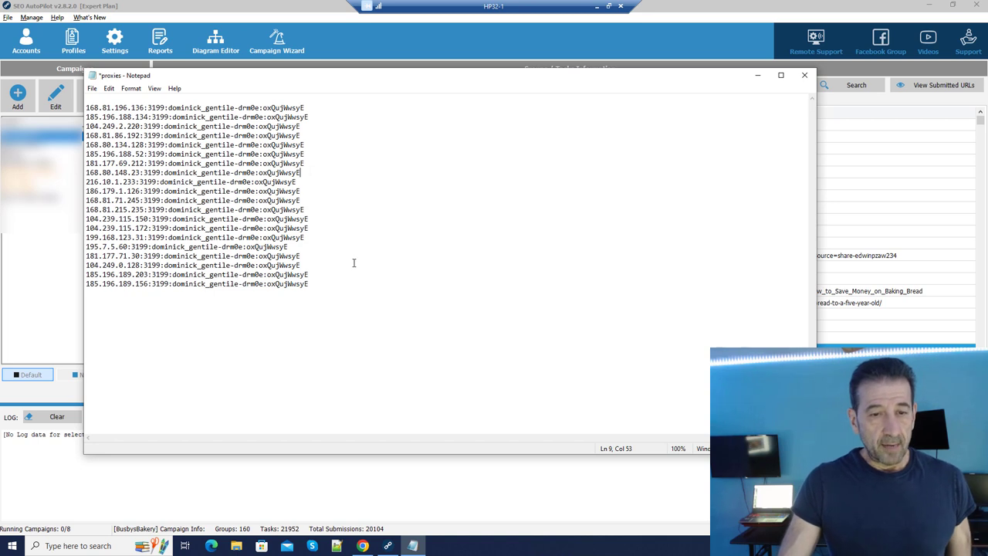
left_click_drag(323, 283, 228, 108)
left_click(99, 116)
left_click(152, 108)
left_click_drag(307, 108, 259, 108)
left_click_drag(328, 284, 101, 98)
right_click(166, 145)
left_click(212, 174)
left_click(555, 172)
left_click(757, 75)
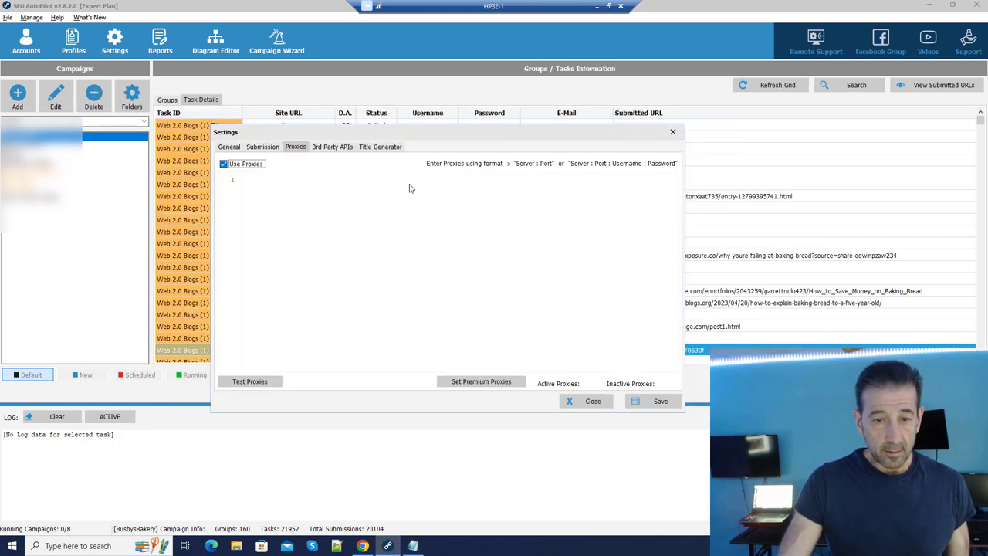
Paste the proxy list with its login credentials into the proxy settings, test the proxies, and close the settings without saving.
left_click(286, 200)
right_click(273, 193)
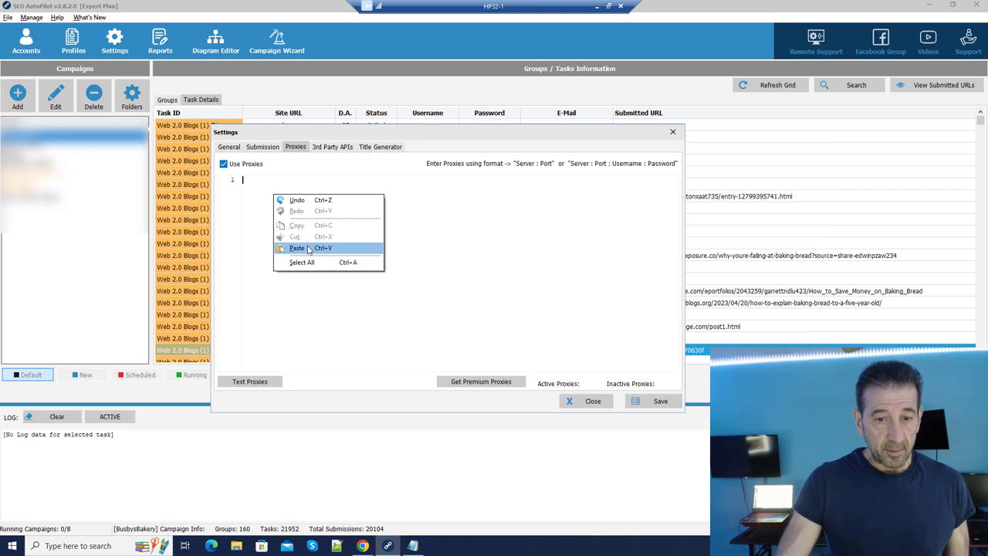
left_click(308, 248)
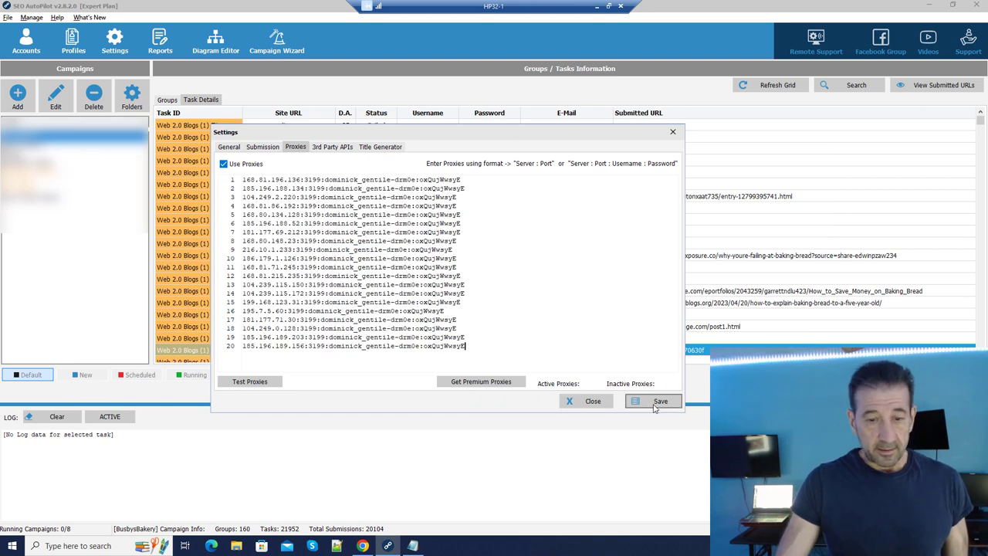
left_click(245, 383)
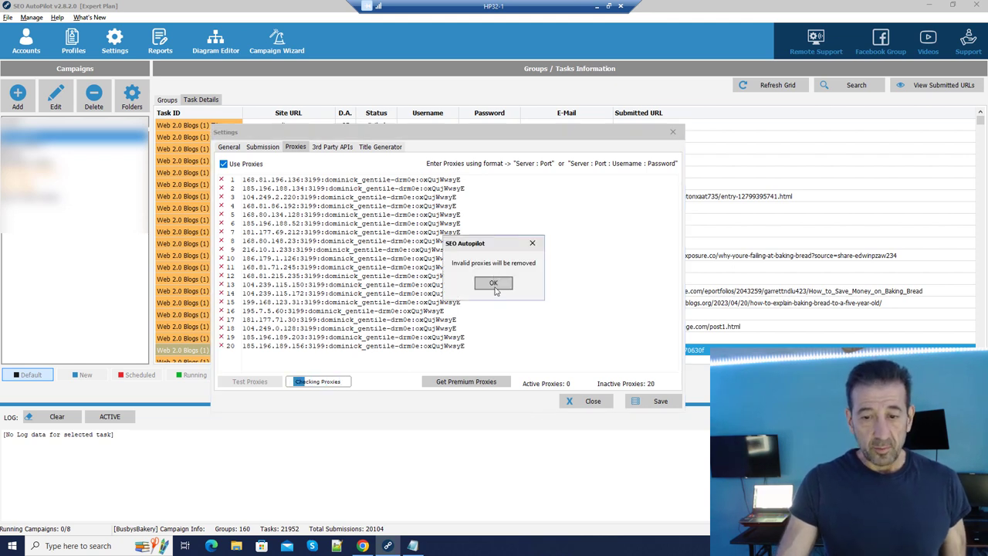
left_click(494, 286)
left_click(583, 399)
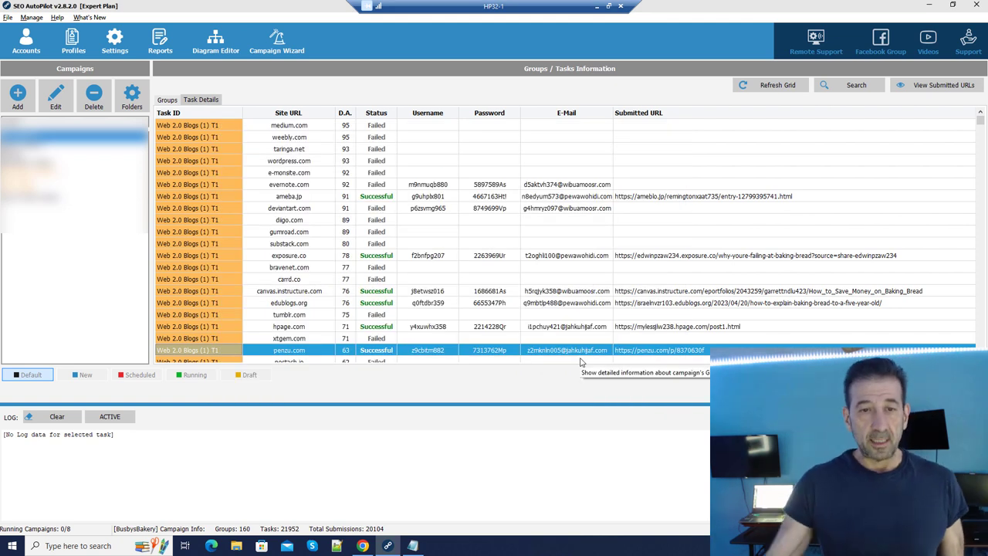
Switch to Chrome to view the Storm Proxies homepage and close the browser.
left_click(377, 535)
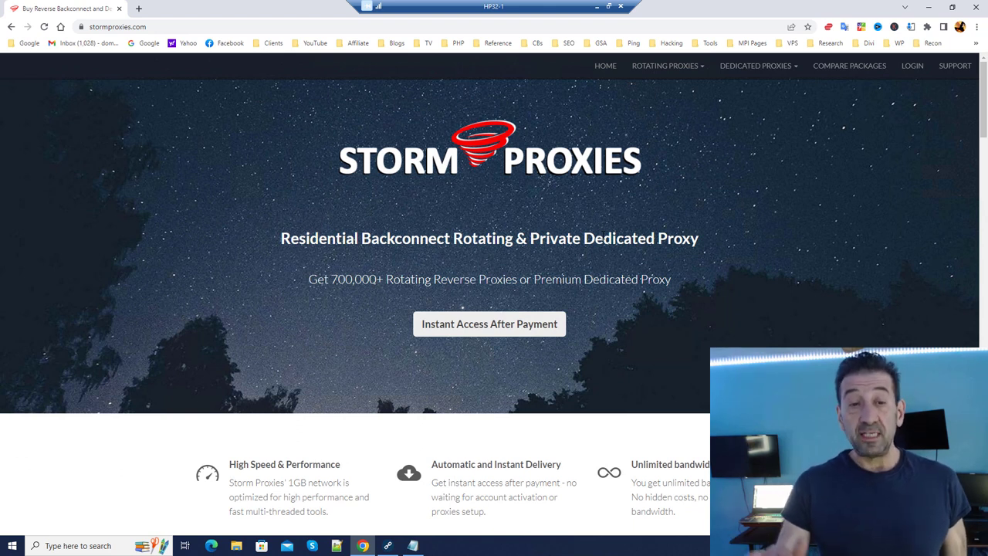
left_click(974, 7)
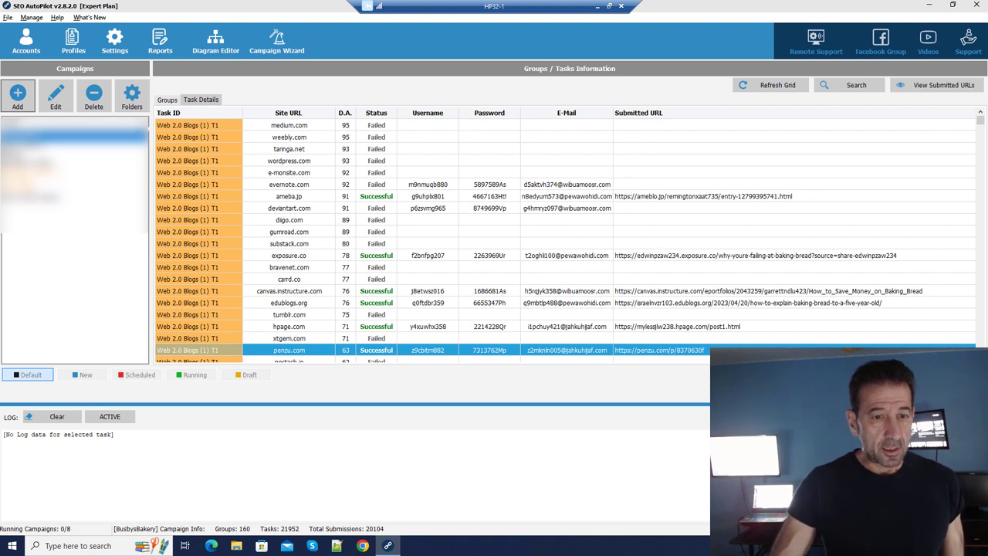
Add a new campaign and name it Test 1.
left_click(74, 124)
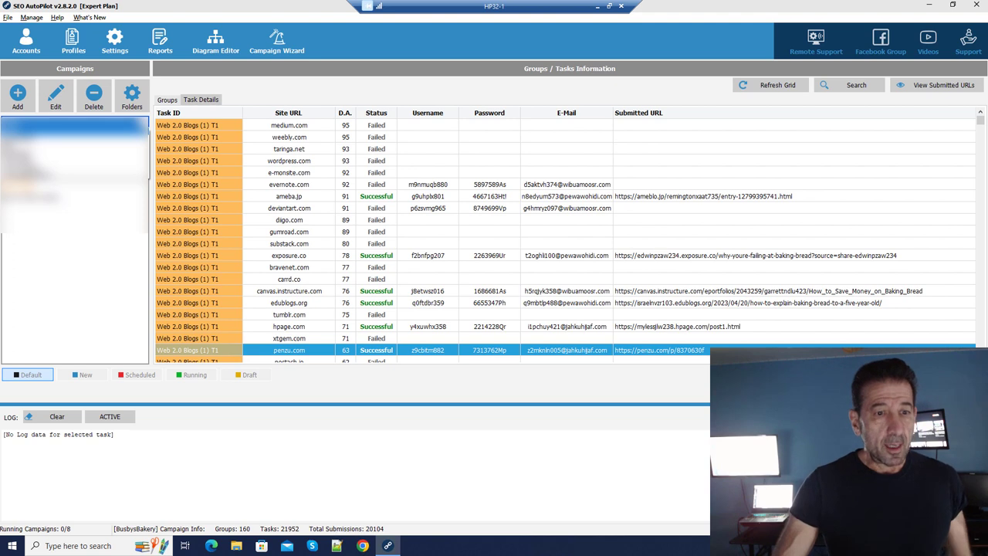
left_click(17, 96)
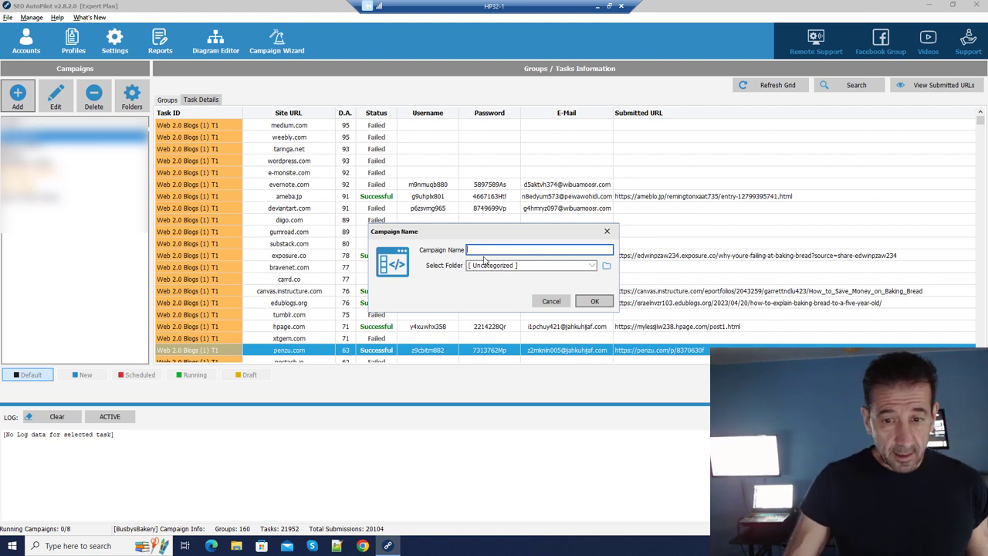
type("Test")
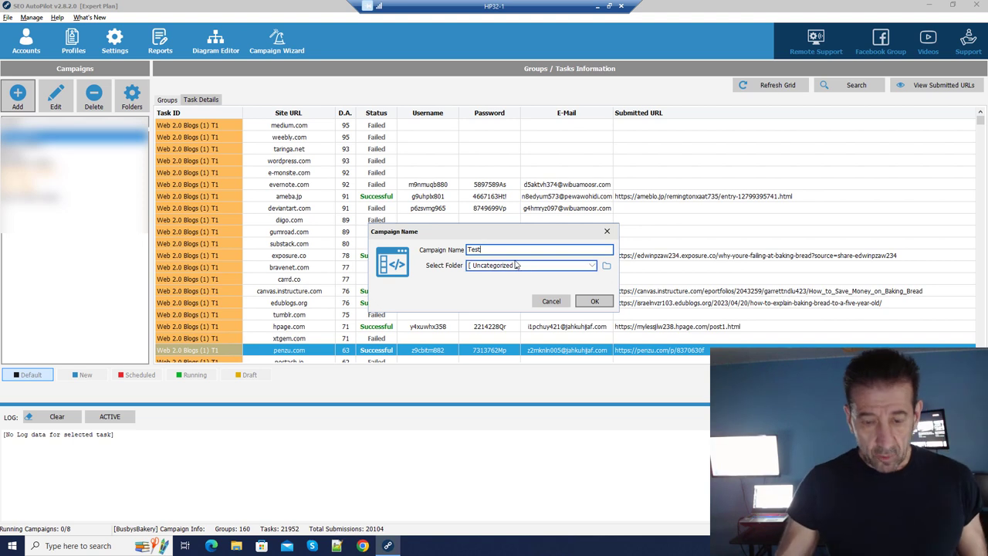
type(" 1")
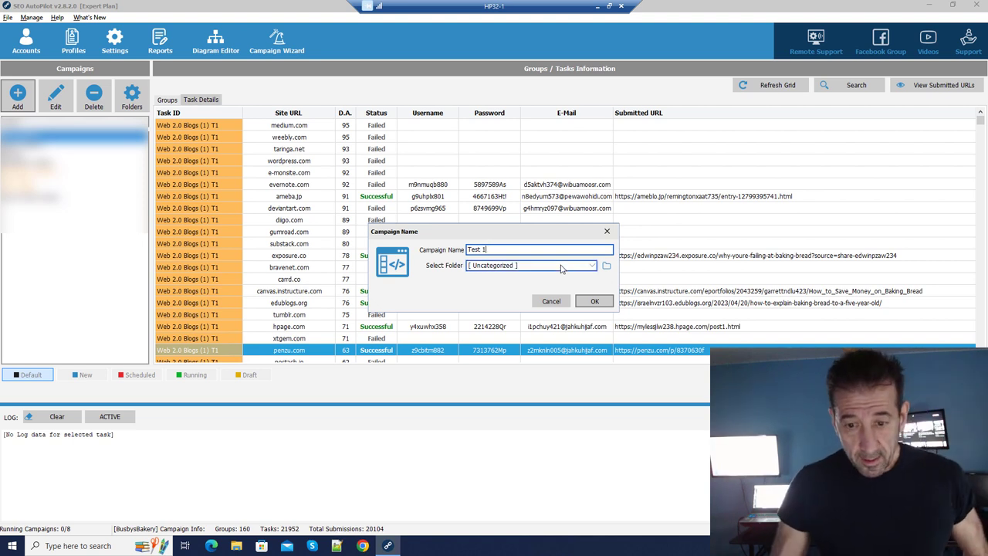
Assign the campaign to a newly created folder named Test Projects and confirm the campaign name dialog.
left_click(590, 265)
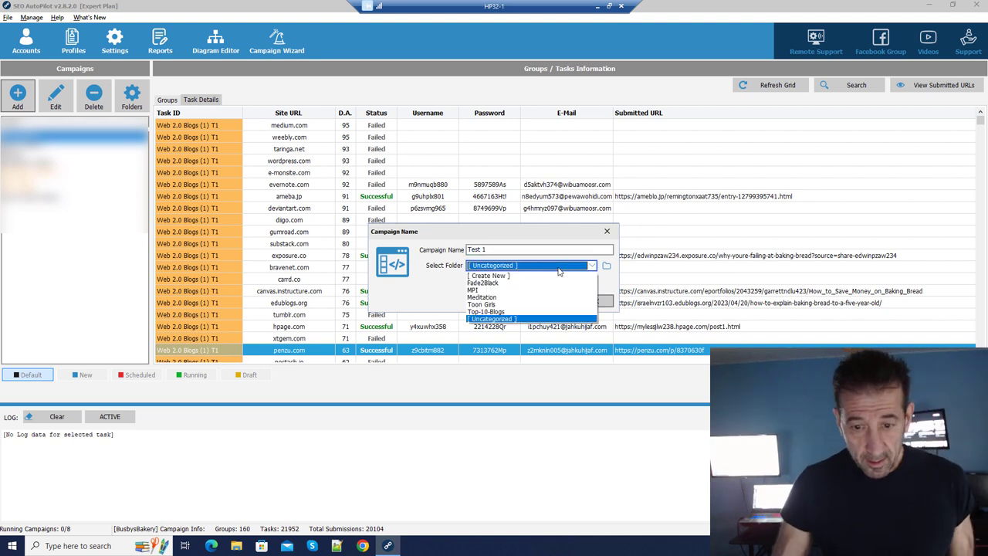
left_click(496, 276)
left_click(488, 281)
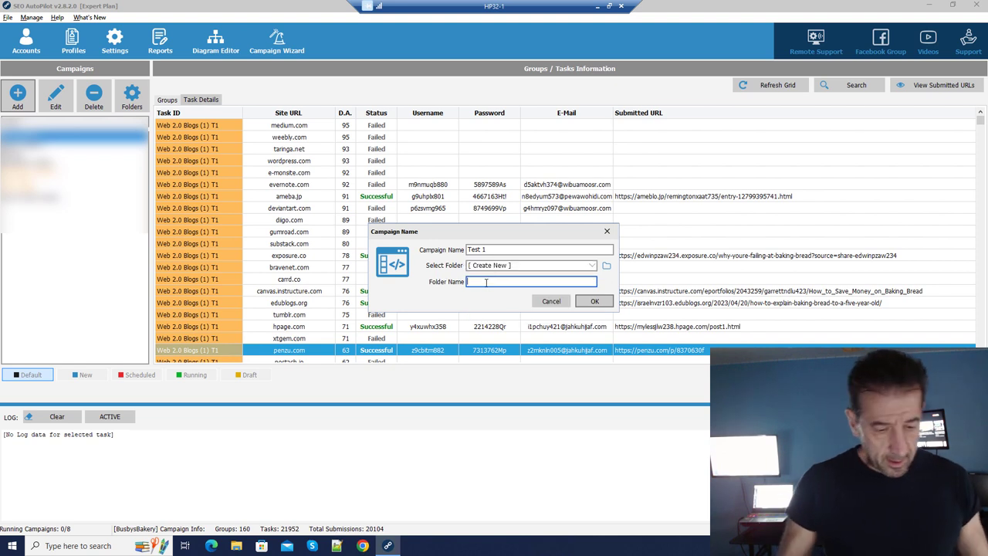
type("Test ")
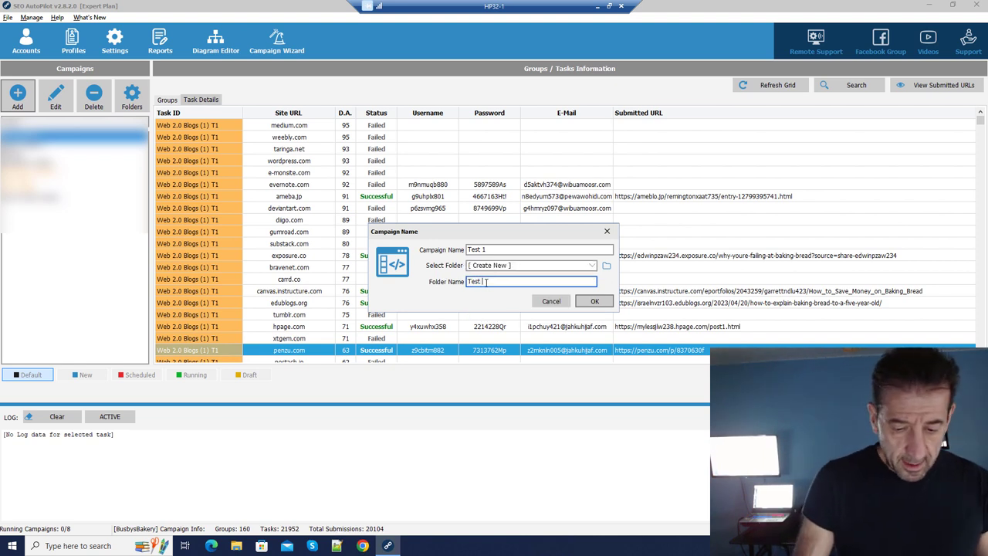
type("P")
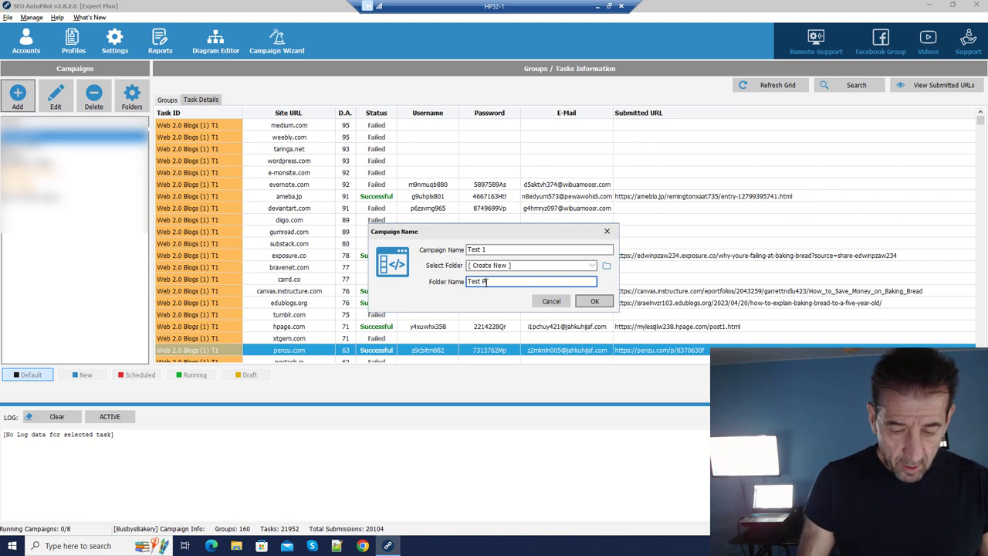
type("rojects")
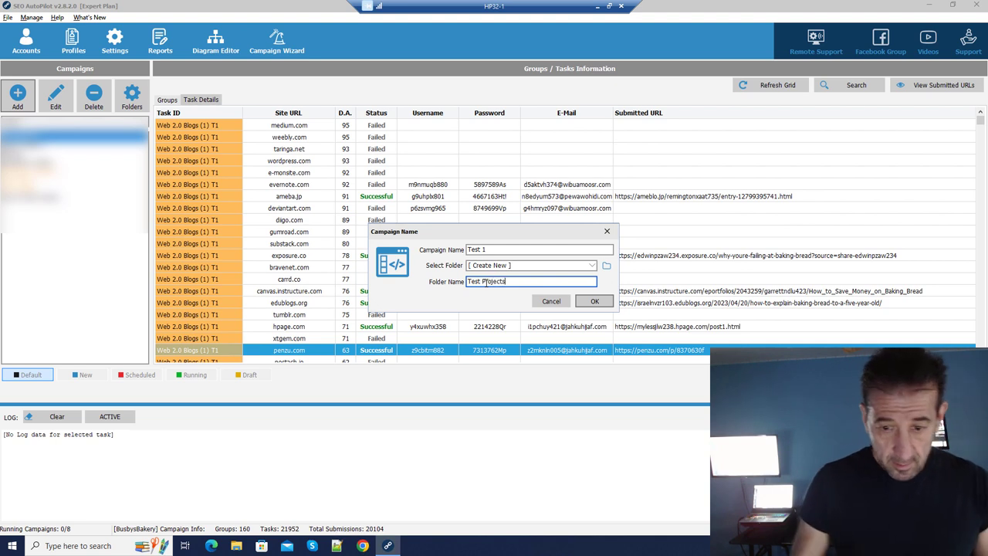
left_click(601, 305)
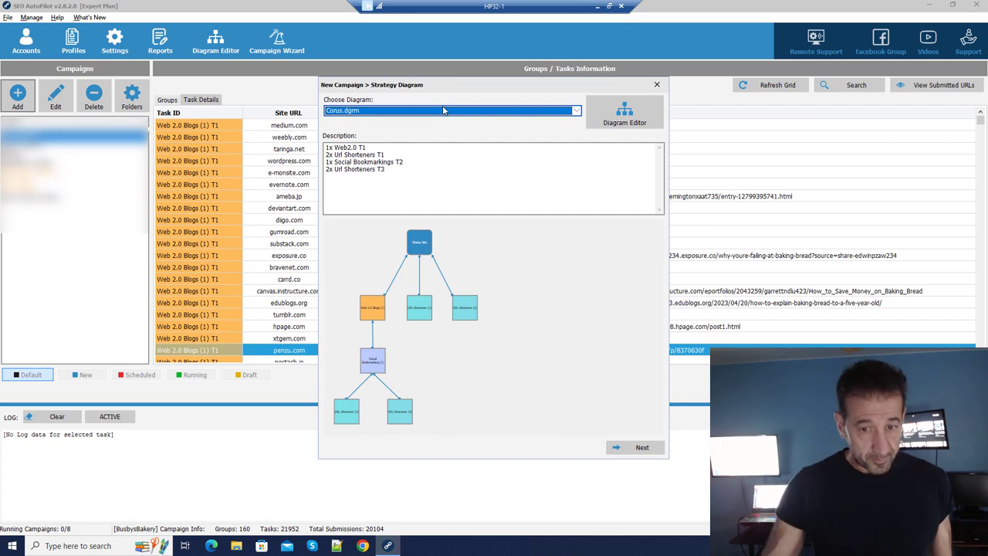
Preview the Nymphe and PRO - Natural Diversity Boost strategy diagrams and their descriptions for the new campaign.
left_click(444, 111)
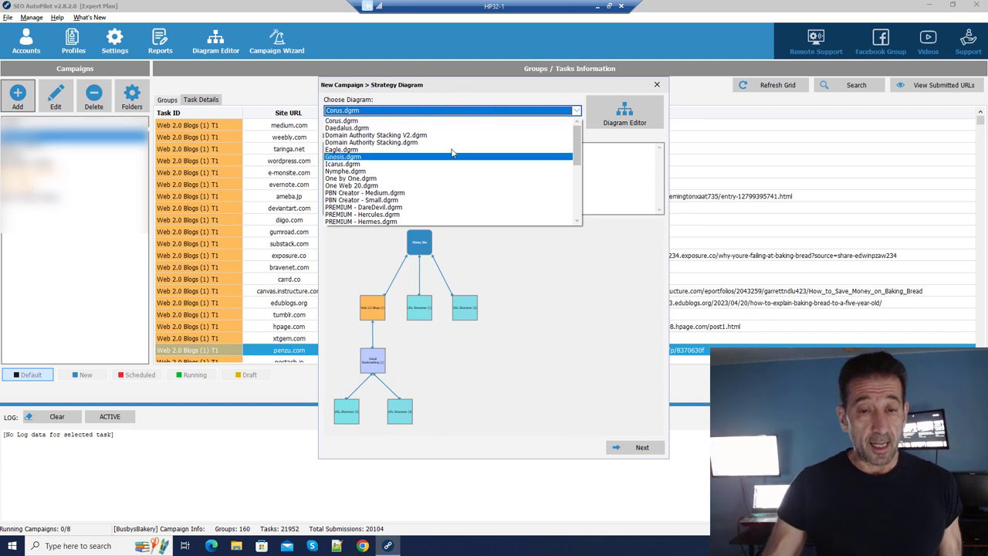
scroll(409, 178, "down", 2)
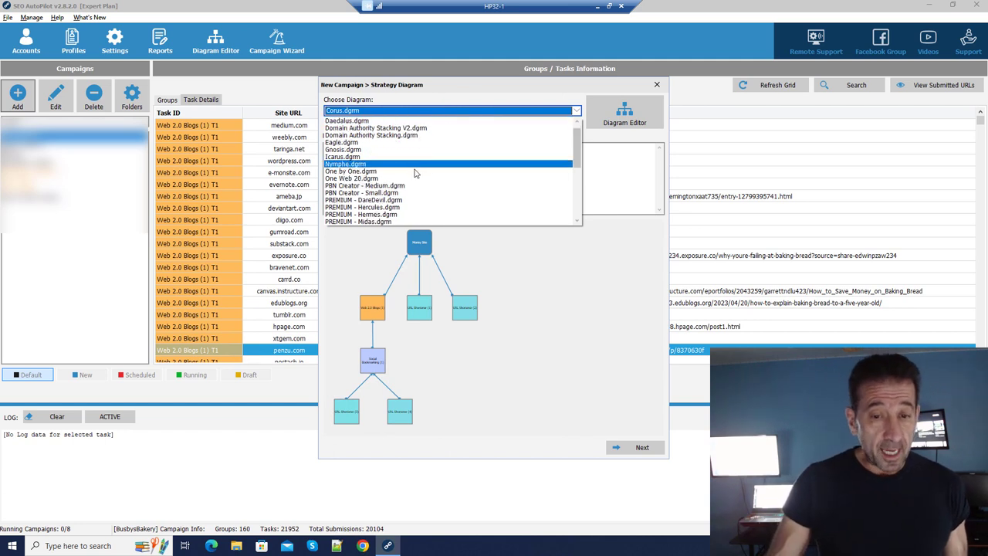
scroll(401, 187, "up", 2)
left_click(390, 163)
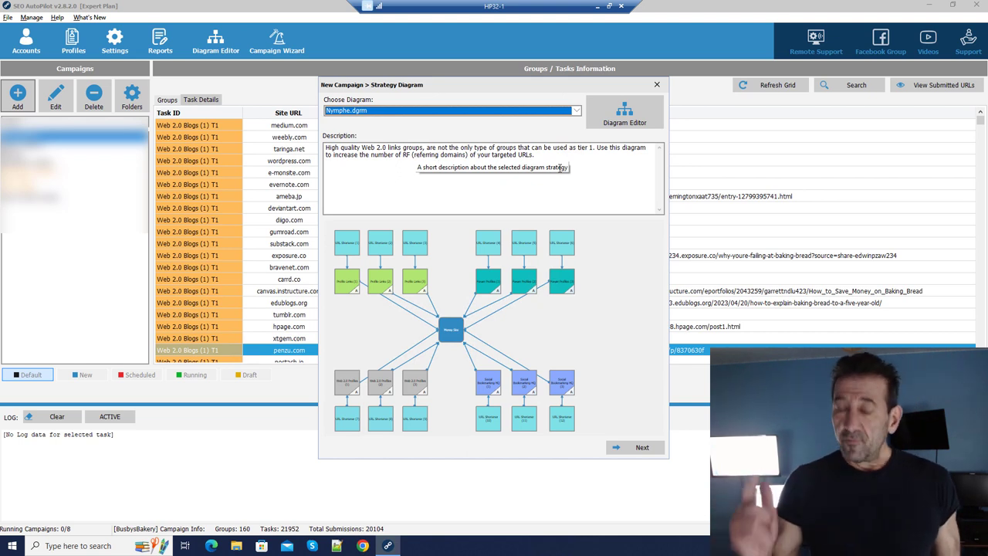
left_click(459, 113)
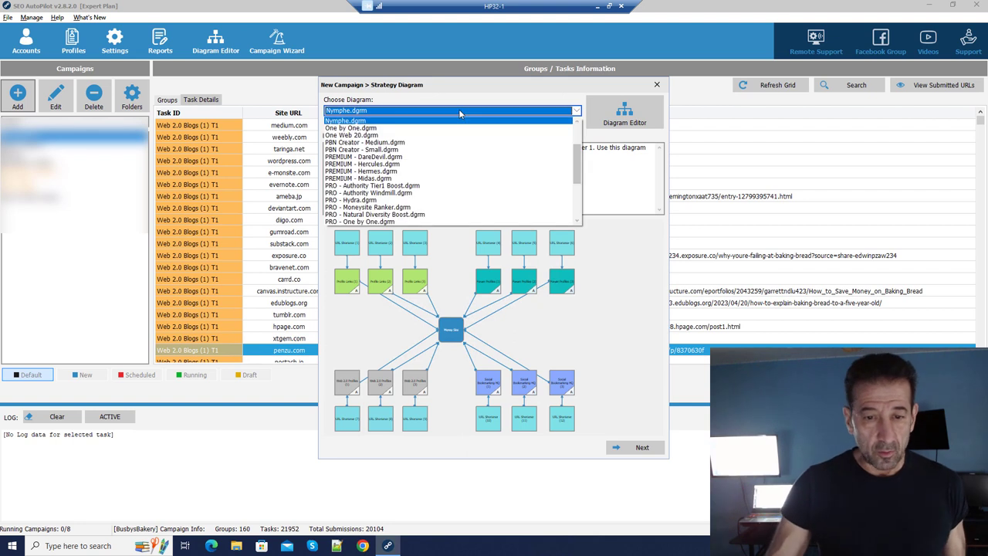
left_click(412, 214)
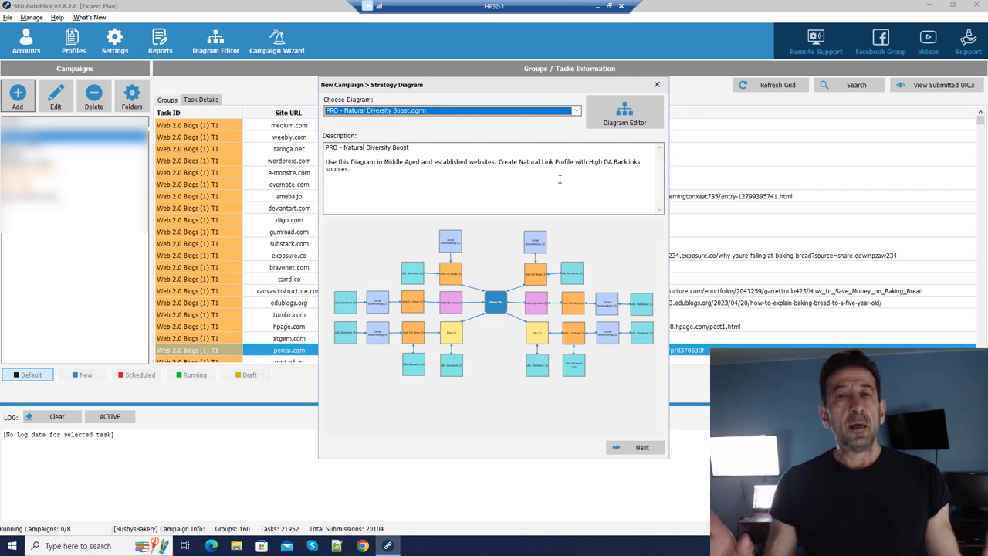
Preview the Video Ranking SEO Expert -YT Video Ranker and SEO Expert - Daredevil II strategy diagrams.
left_click(540, 112)
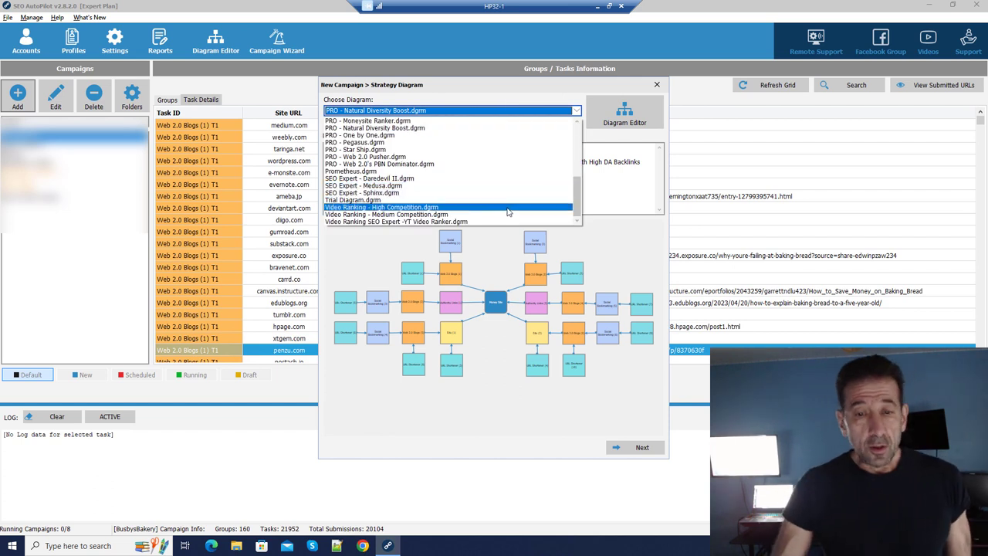
left_click(480, 223)
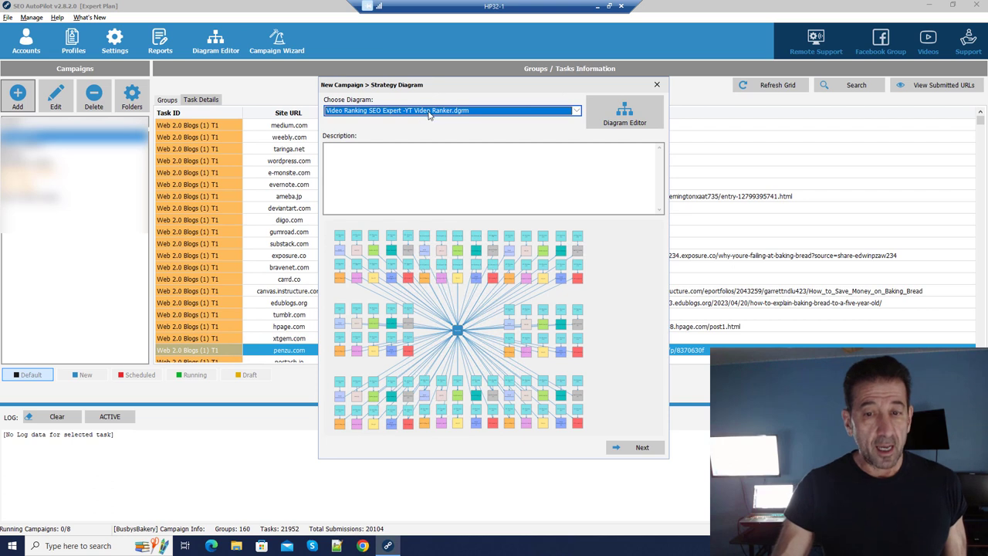
left_click(430, 114)
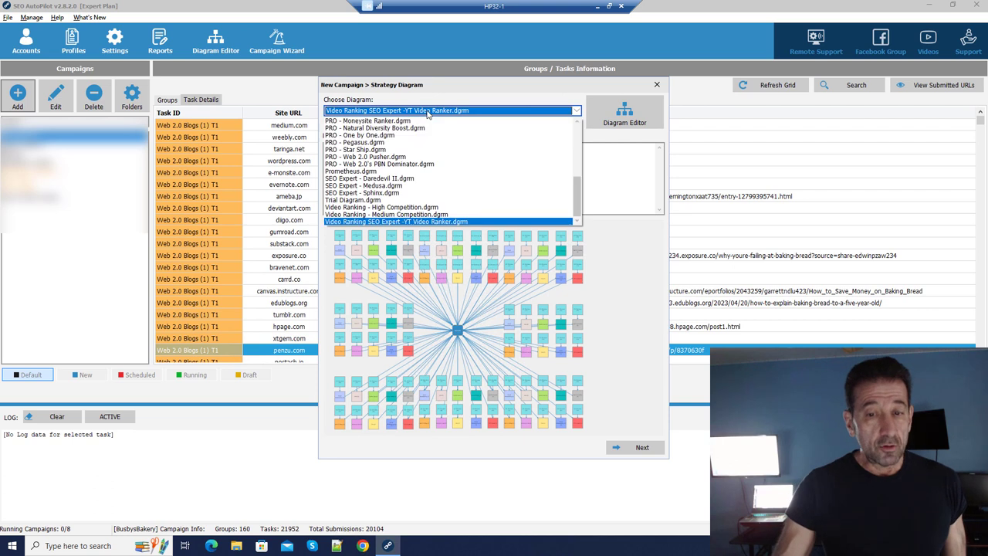
left_click(403, 181)
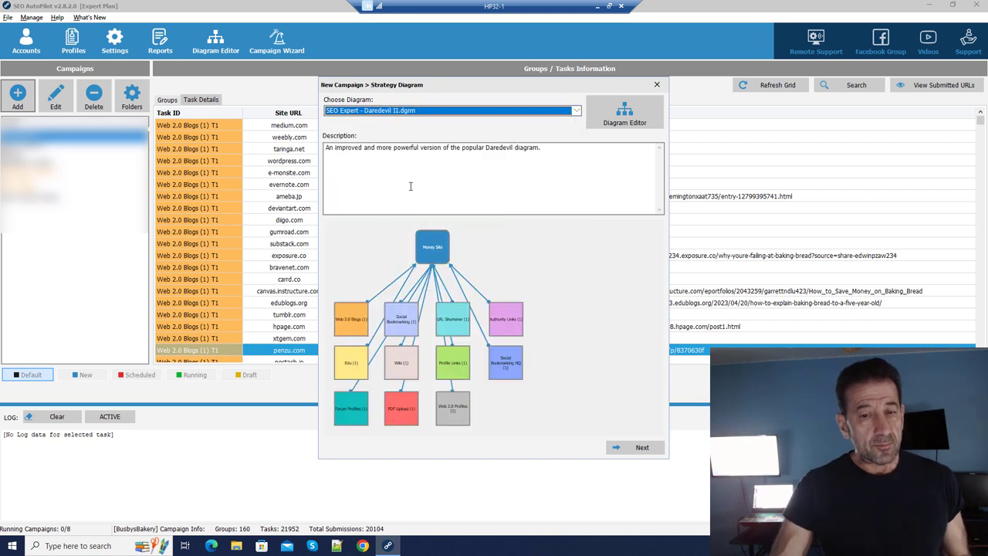
Choose the SEO Expert - Sphinx strategy diagram, read its description, and continue to the campaign configuration.
left_click(439, 112)
left_click(403, 193)
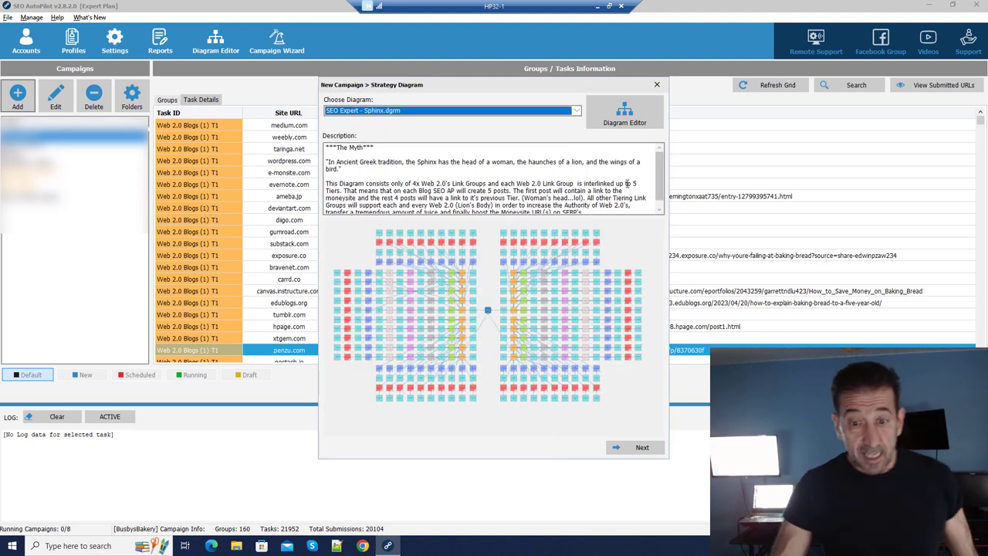
scroll(660, 178, "down", 2)
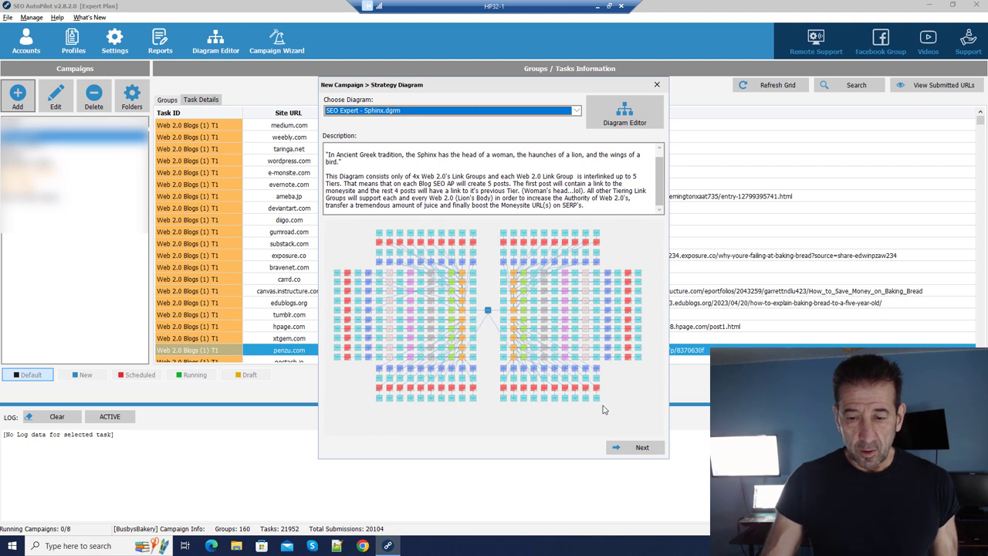
left_click(630, 453)
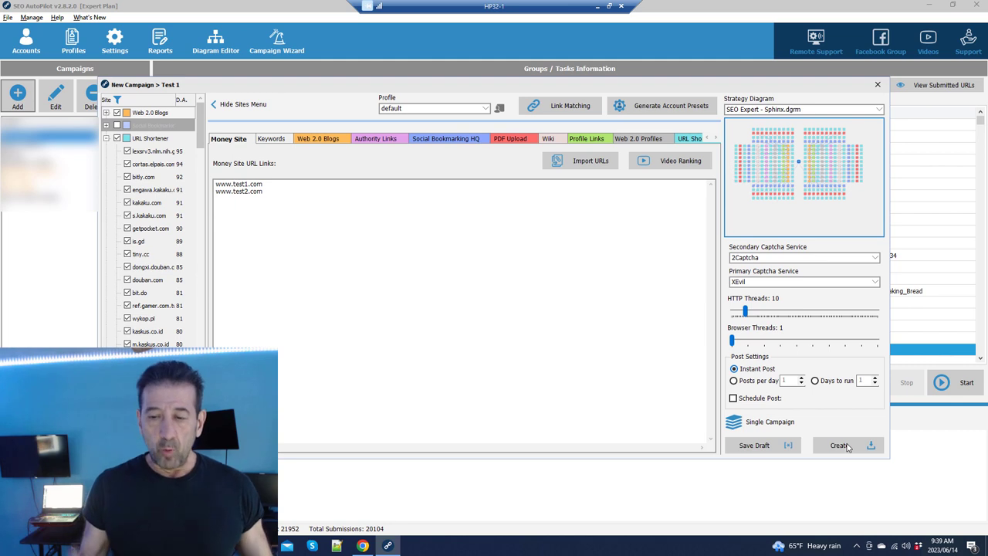
Collapse the URL Shortener sites and look through the Authority Links site list before closing it again.
left_click(108, 139)
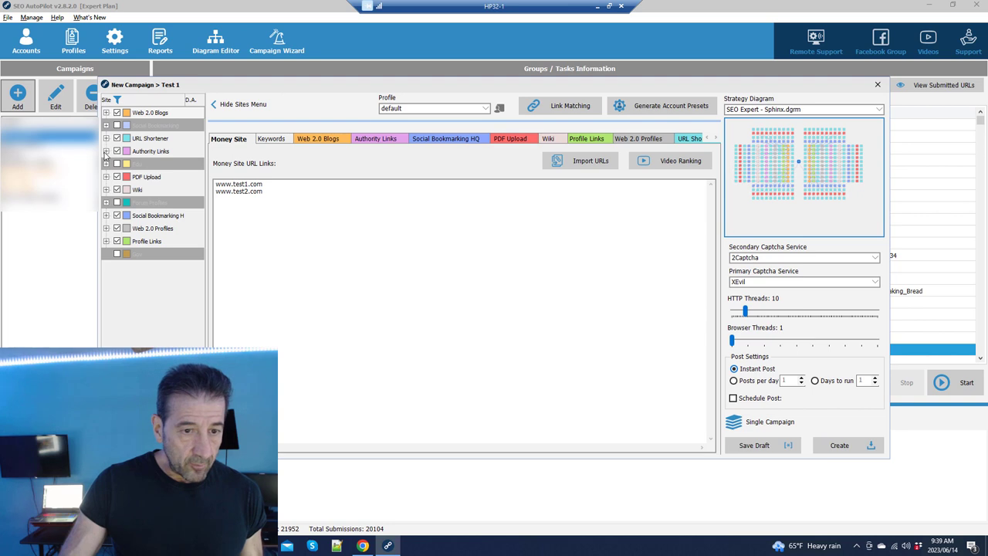
left_click(105, 151)
left_click_drag(200, 179, 205, 128)
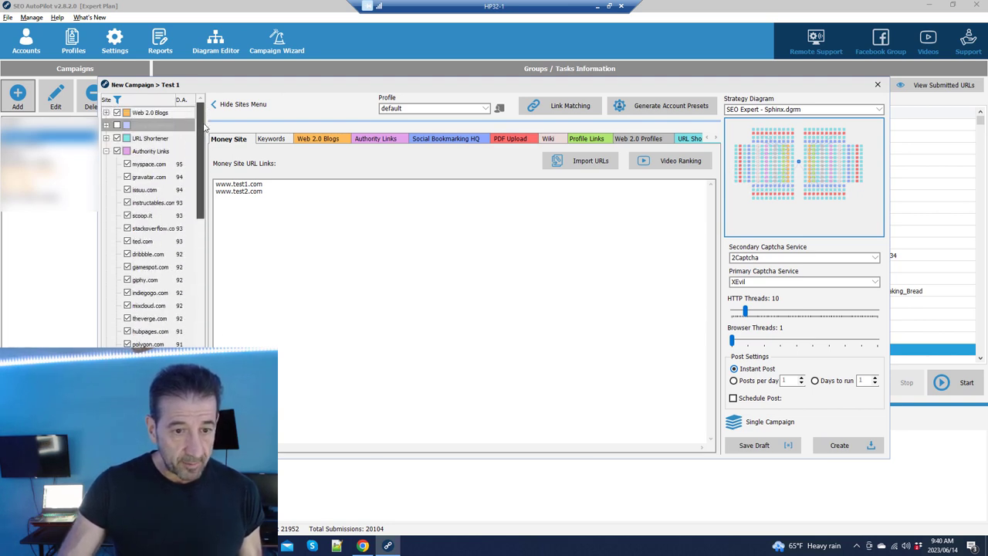
left_click(106, 152)
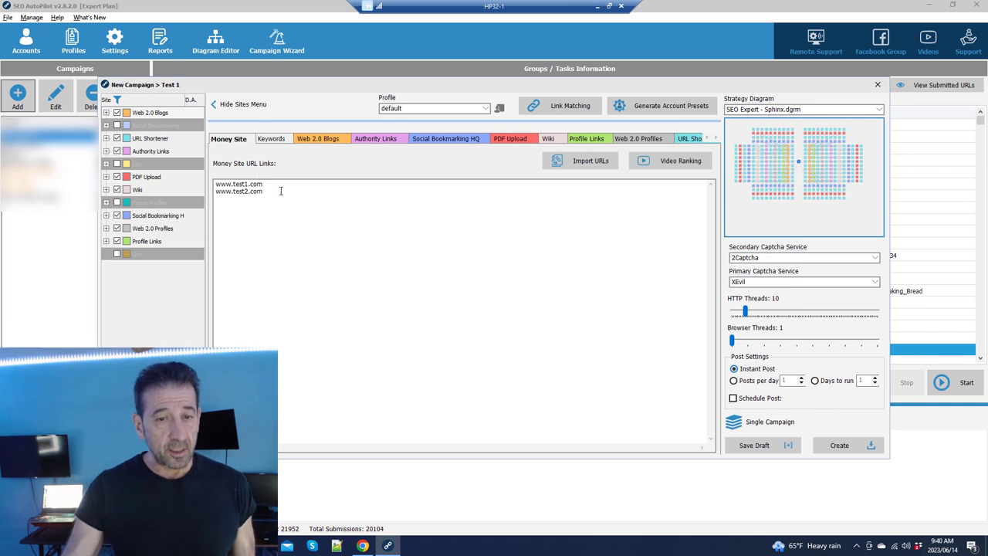
Look through the campaign's Keywords page and its numbered Web 2.0 Blogs groups across the diagram's tiers.
left_click(276, 139)
left_click(313, 139)
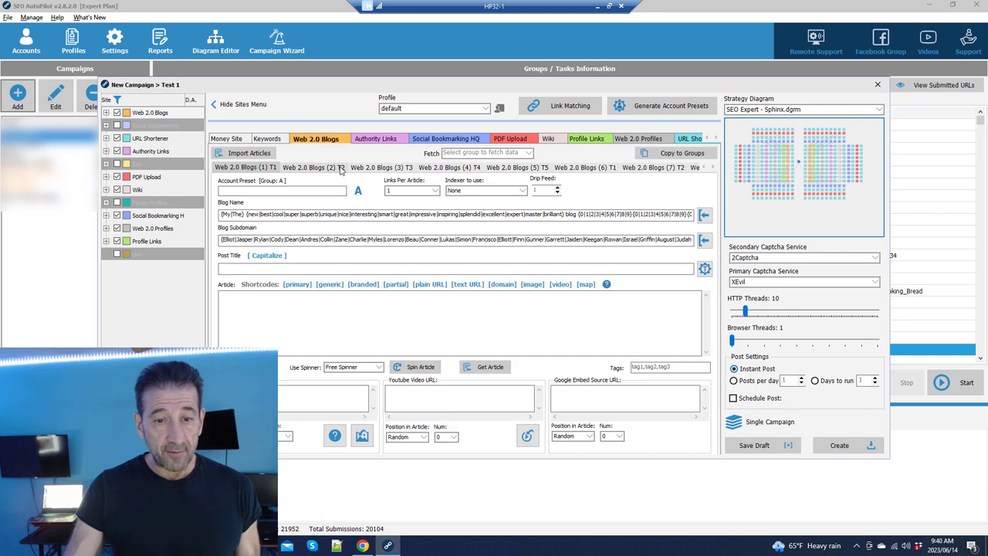
left_click(324, 171)
left_click(383, 169)
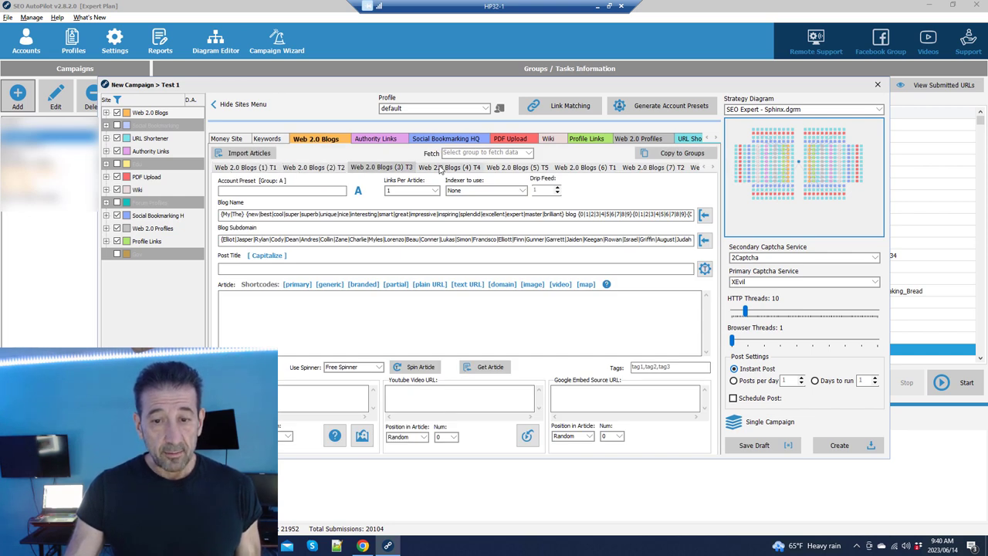
left_click(712, 168)
left_click(713, 168)
left_click(712, 168)
left_click(712, 167)
left_click(713, 168)
left_click(712, 168)
left_click(712, 168)
left_click(712, 167)
left_click(713, 168)
left_click(713, 168)
left_click(712, 167)
left_click(713, 168)
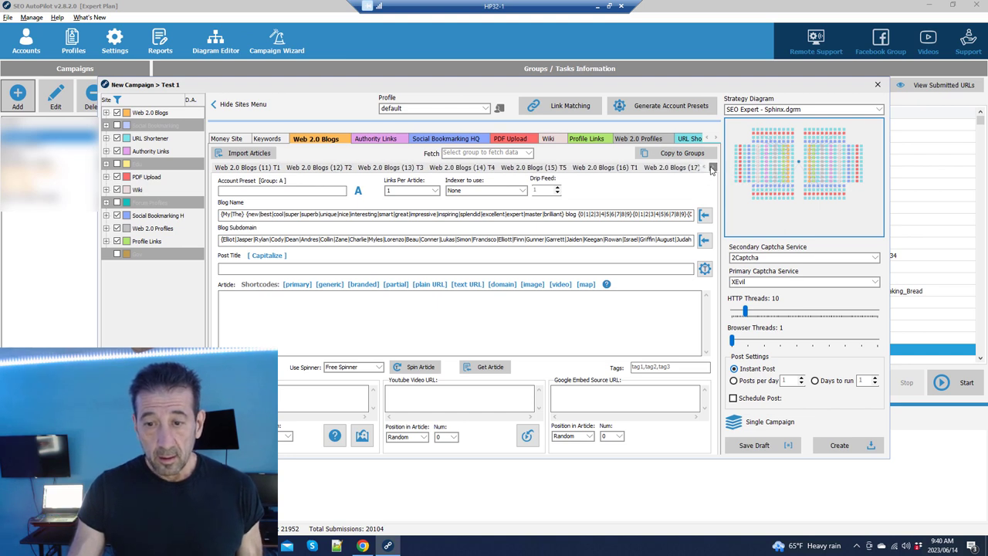
left_click(713, 168)
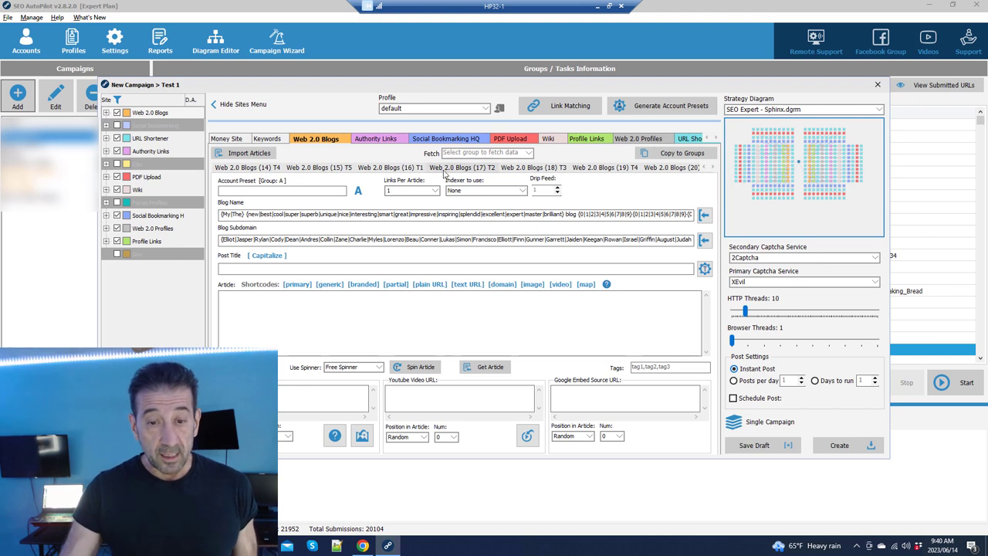
Review the Authority Links page, the first four Social Bookmarking HQ groups and the remaining link types of the campaign.
left_click(386, 141)
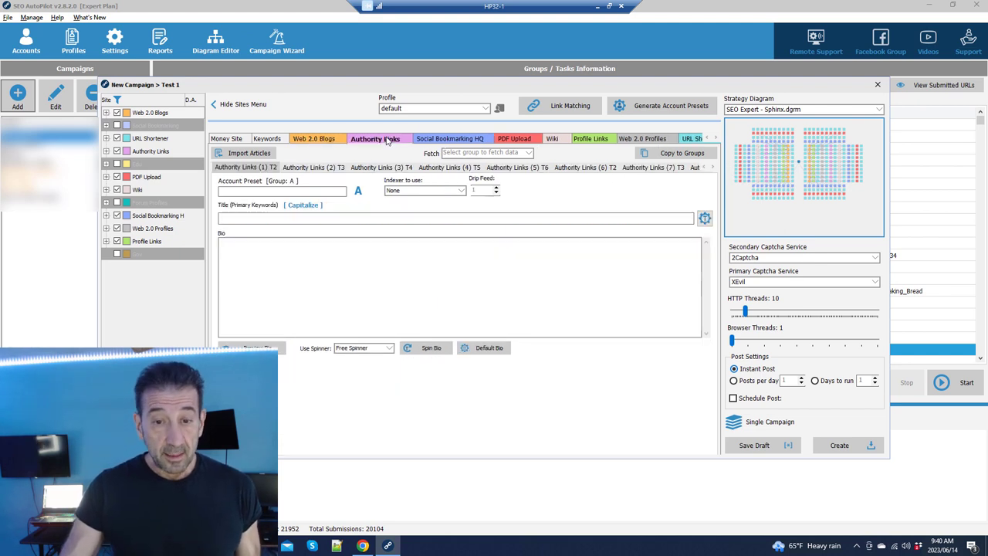
left_click(442, 142)
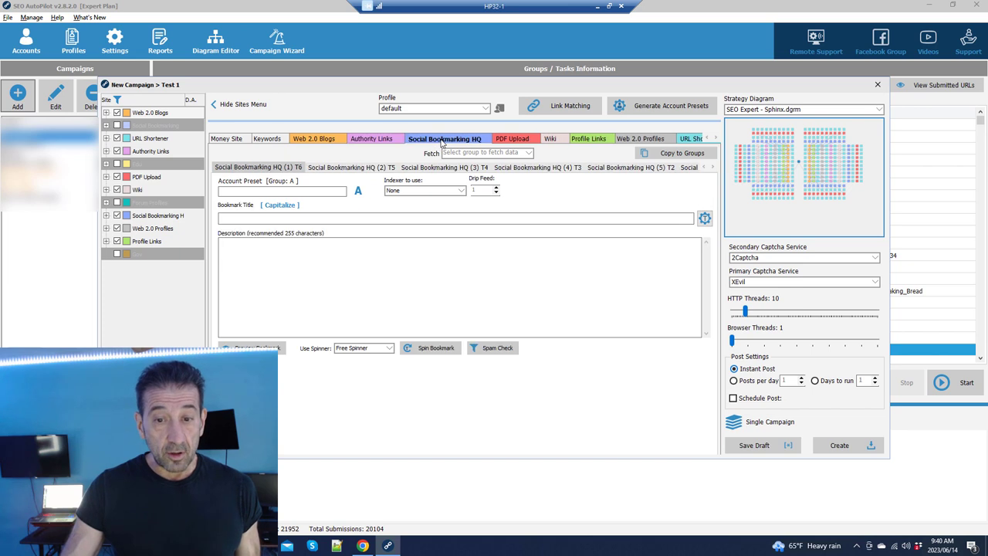
left_click(357, 169)
left_click(428, 169)
left_click(538, 168)
left_click(716, 137)
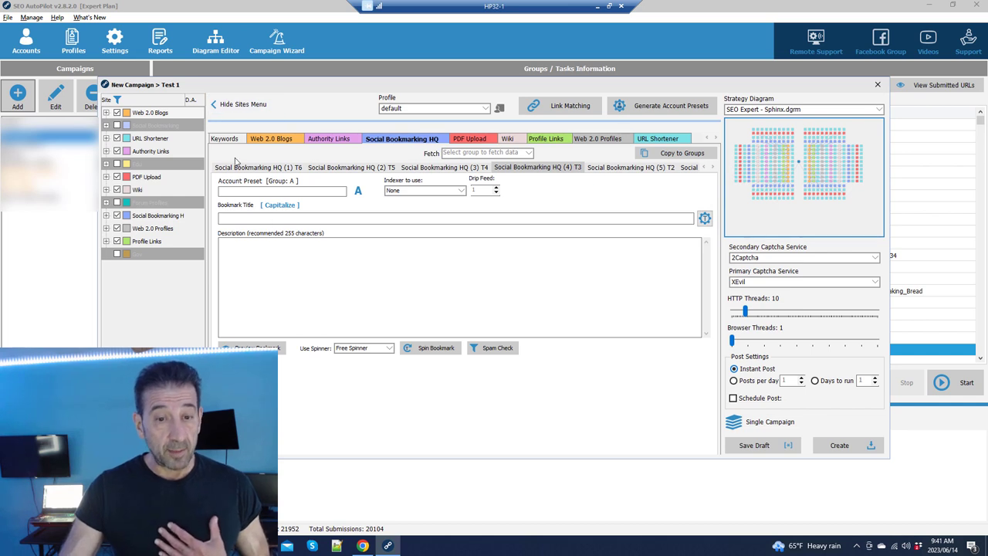
left_click(706, 138)
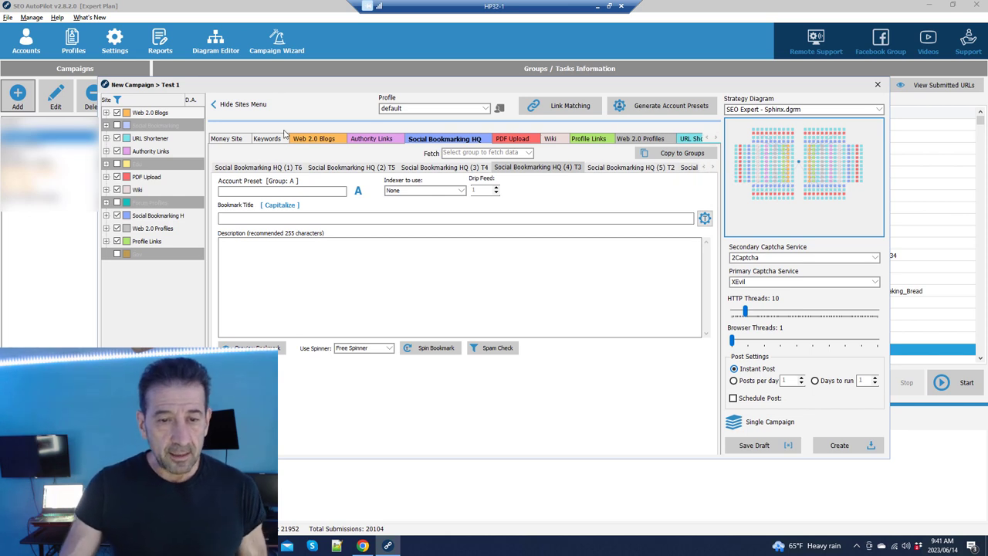
left_click(233, 139)
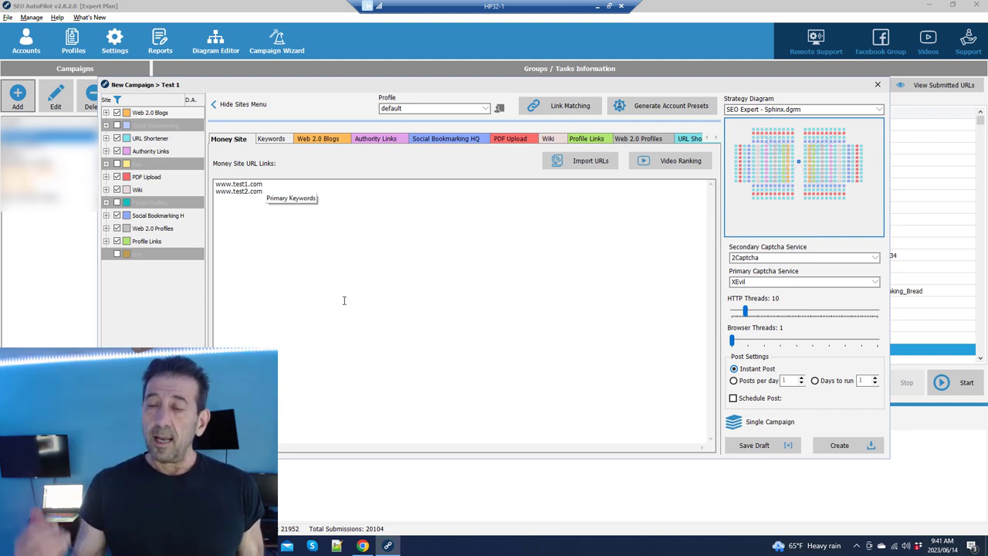
left_click(269, 185)
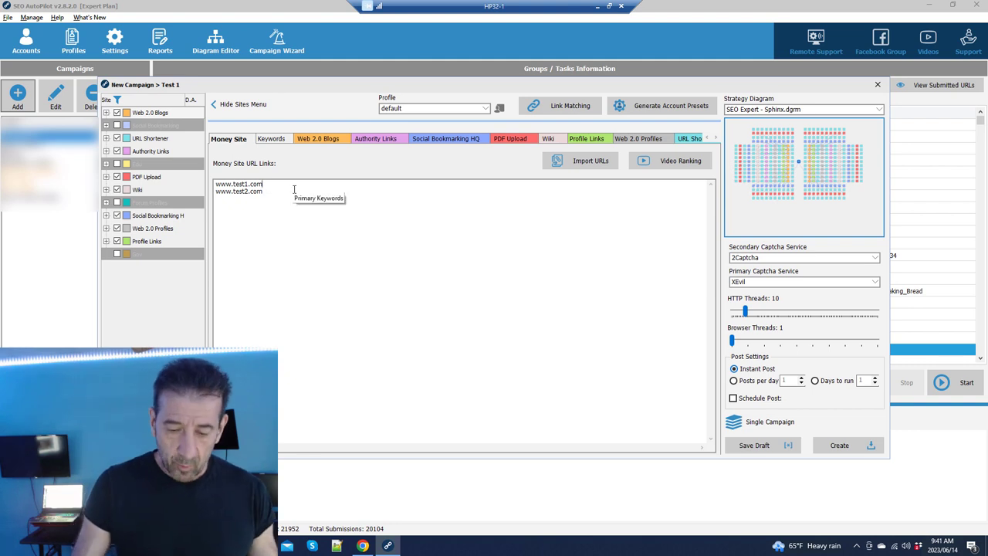
type("/")
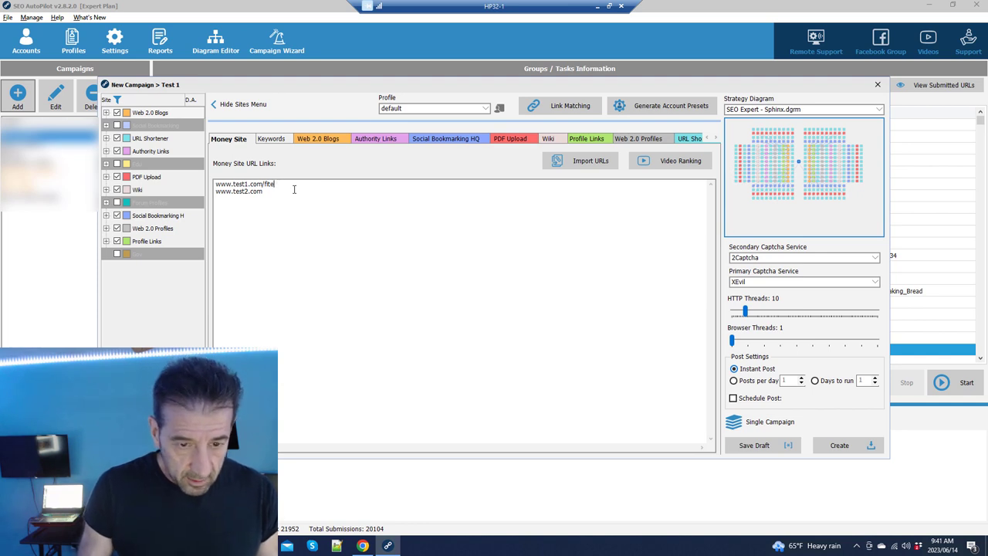
type("fitness")
left_click(291, 195)
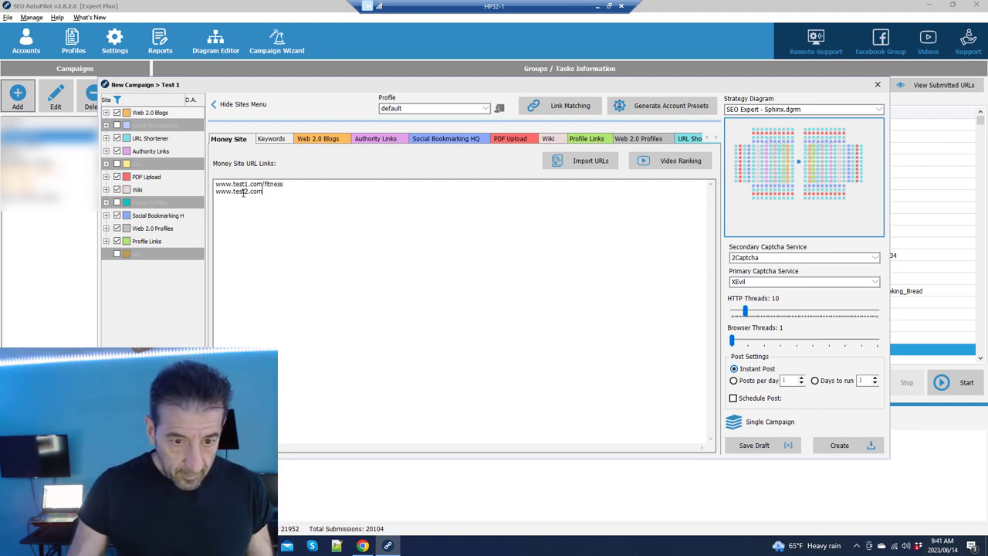
key("BackSpace")
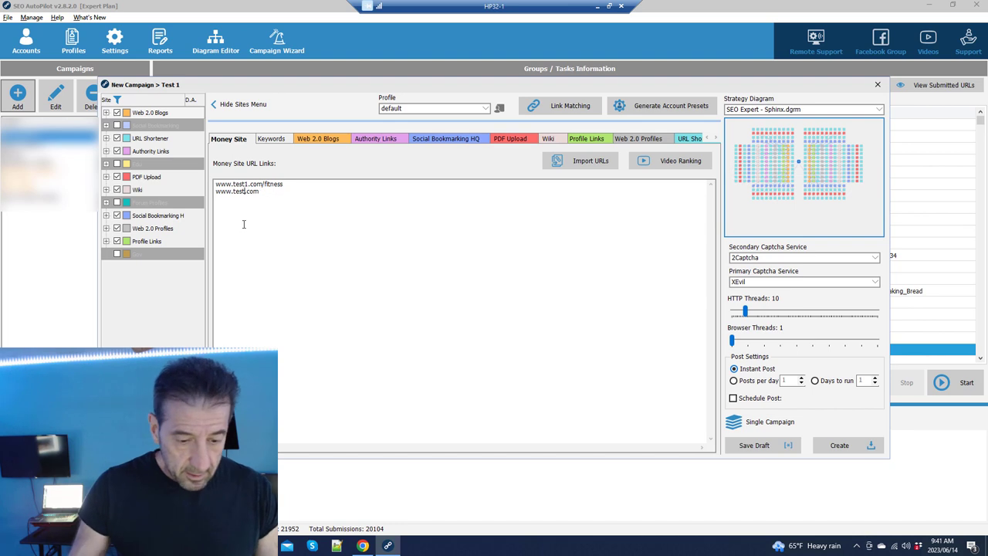
type("1")
left_click(285, 195)
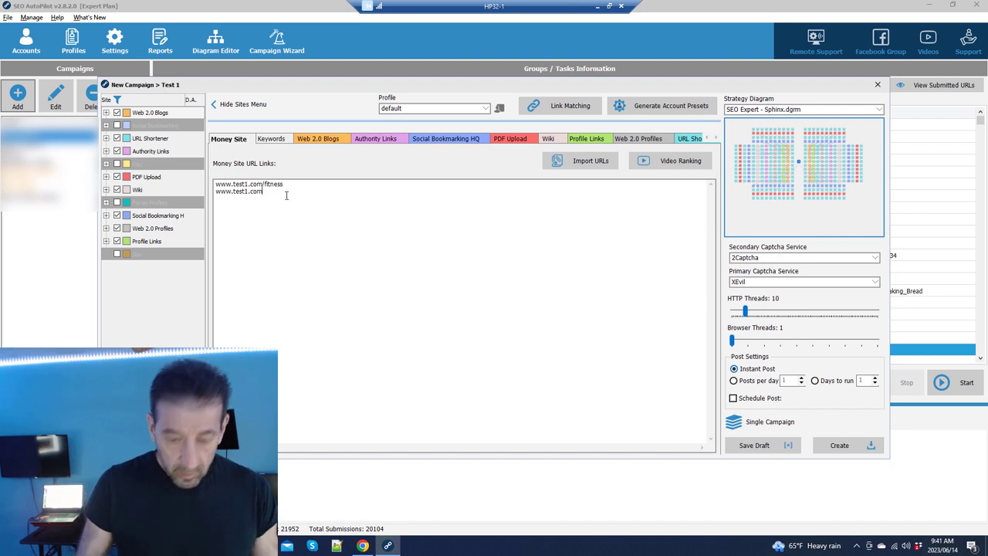
type("/fitne")
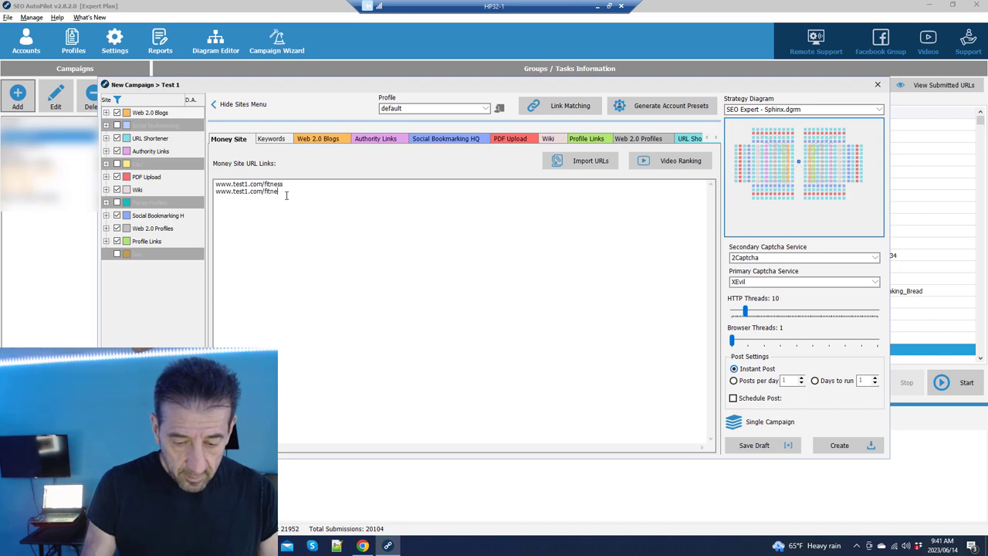
type("ss/equip")
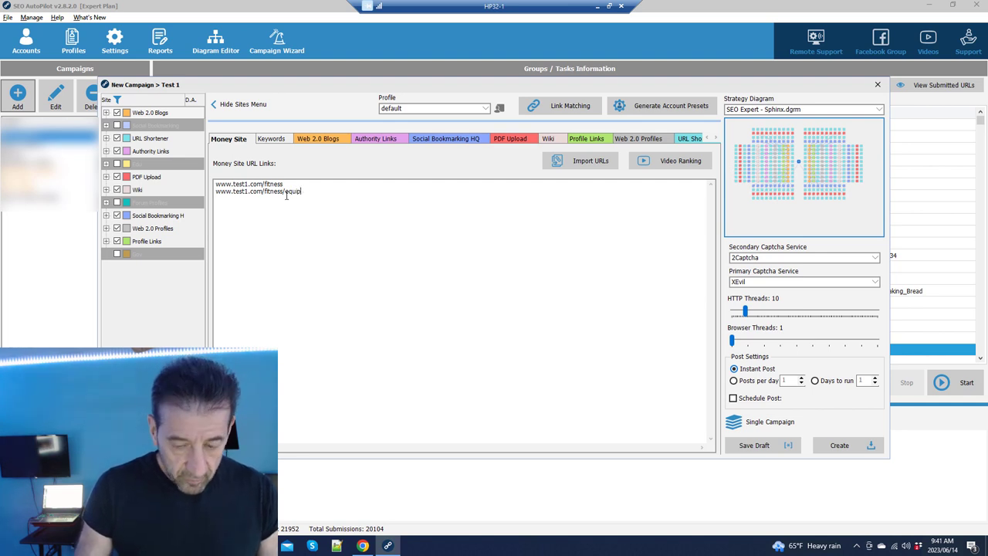
type("ment")
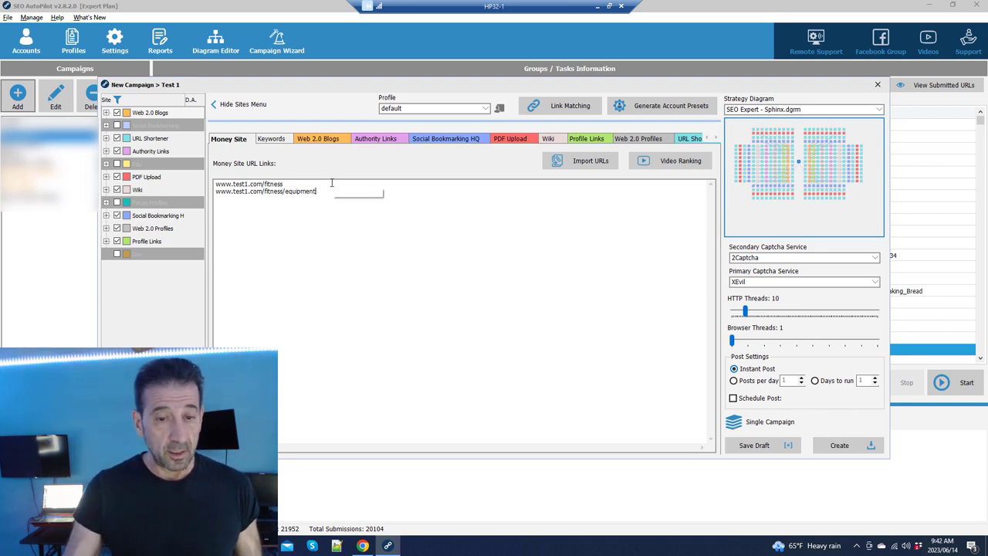
left_click(264, 184)
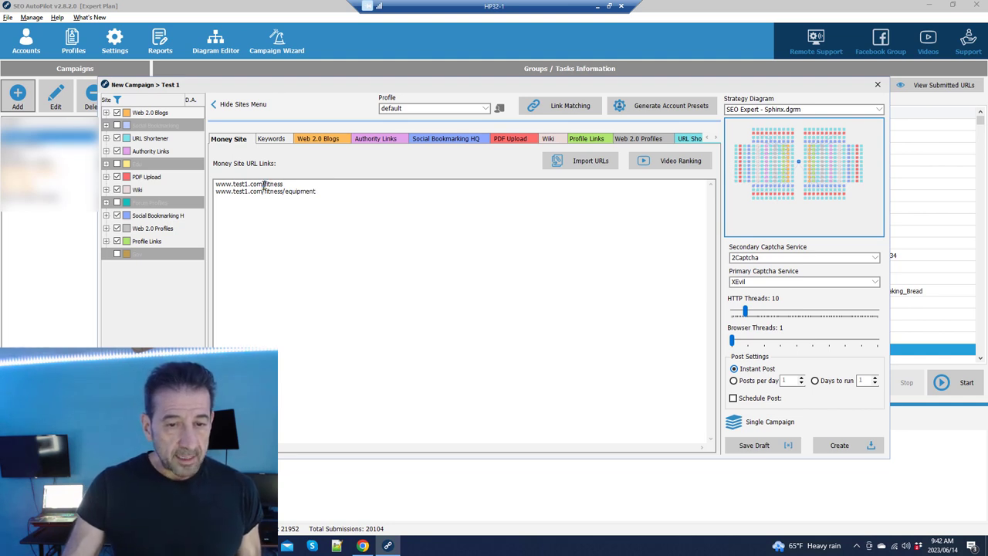
key("shift+Home")
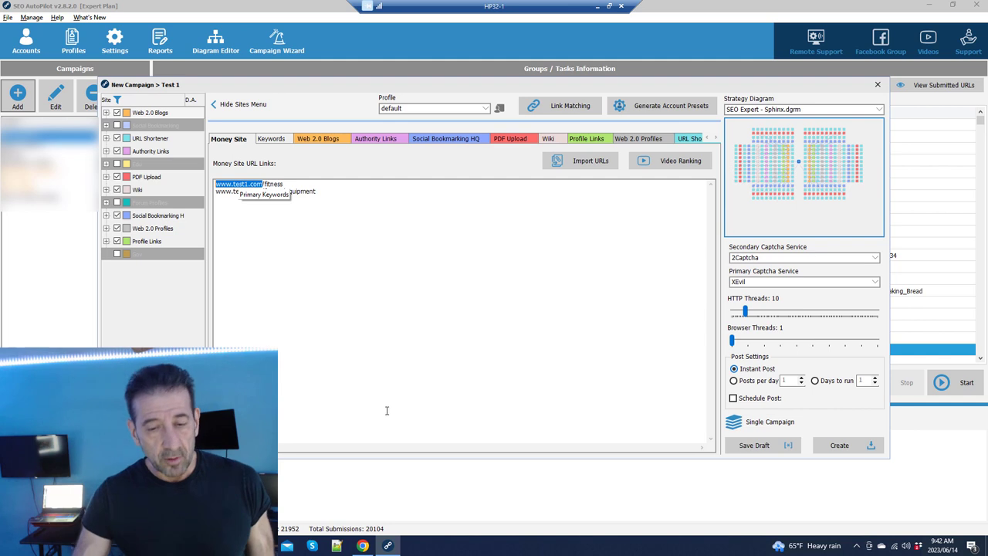
Switch to Ahrefs Keywords Explorer in Chrome to view the fitness training query, and return to the SEO AutoPilot campaign.
mouse_move(363, 546)
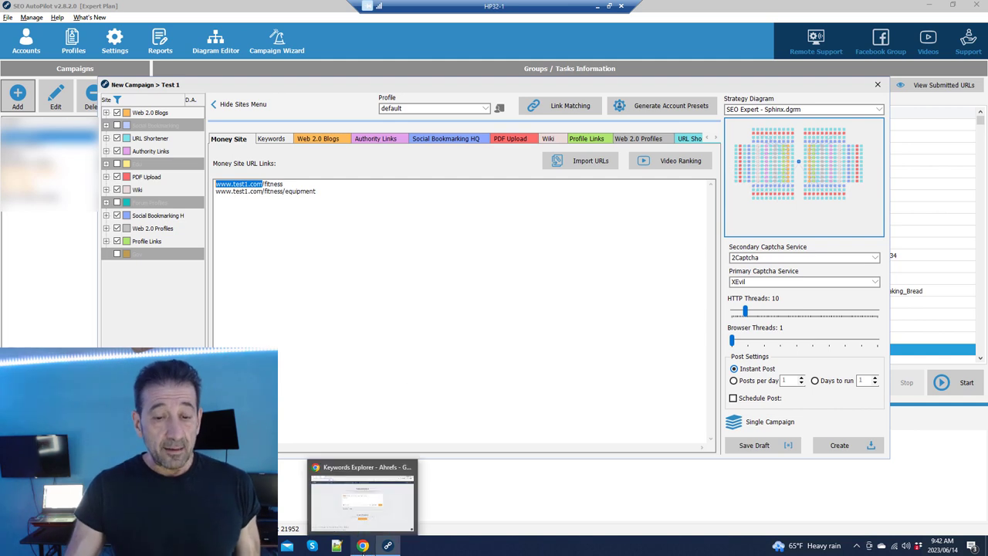
left_click(363, 502)
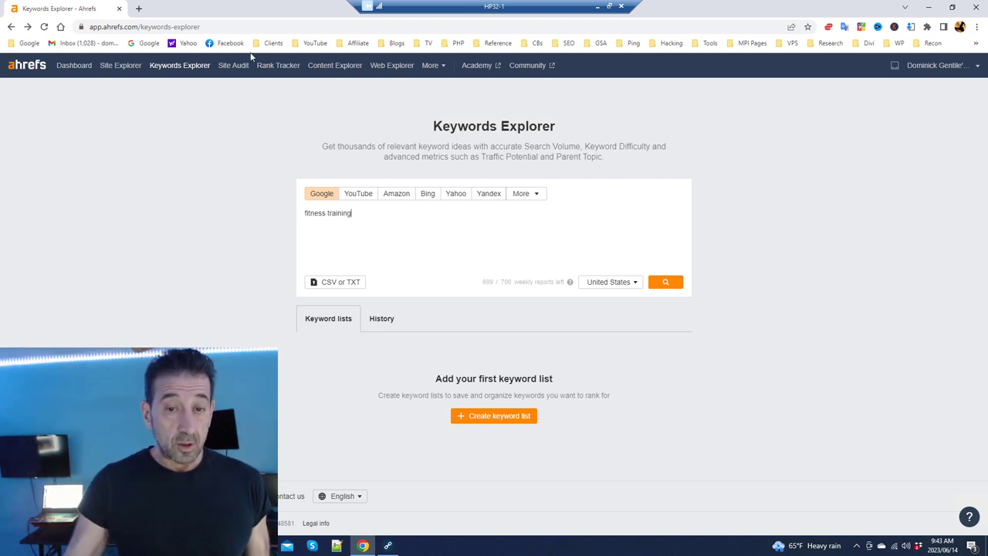
left_click(929, 8)
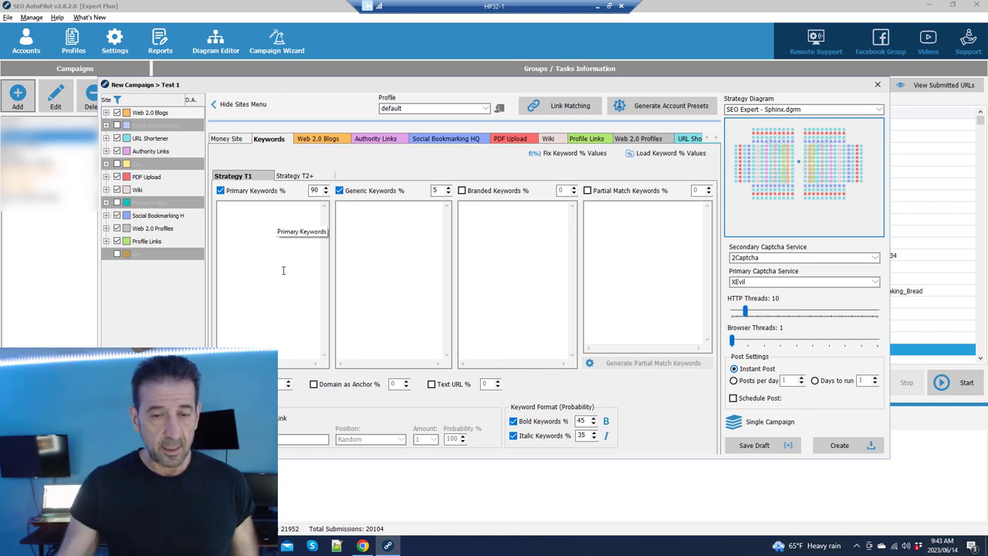
With generic keywords enabled for Strategy T1, add click here and learn more to their list.
right_click(364, 229)
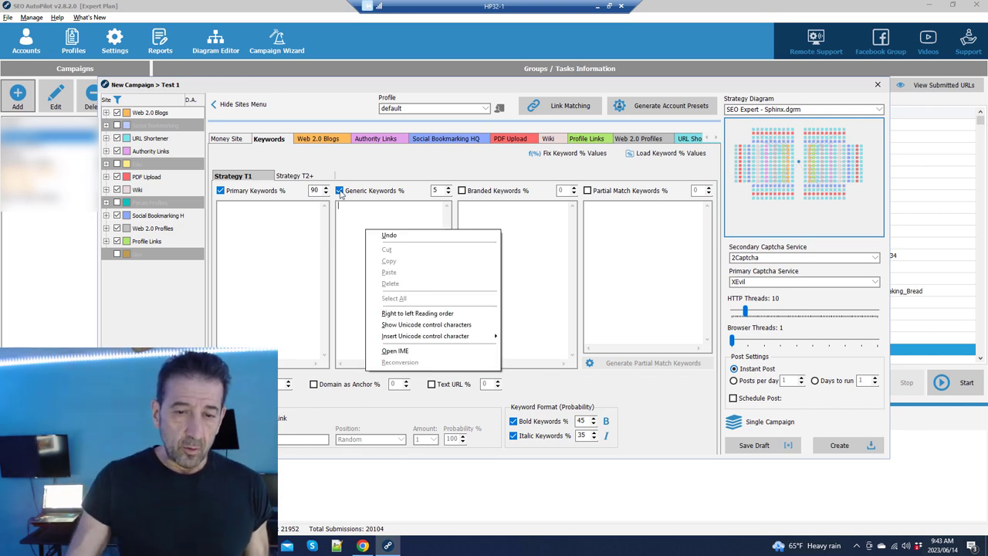
left_click(339, 191)
left_click(340, 190)
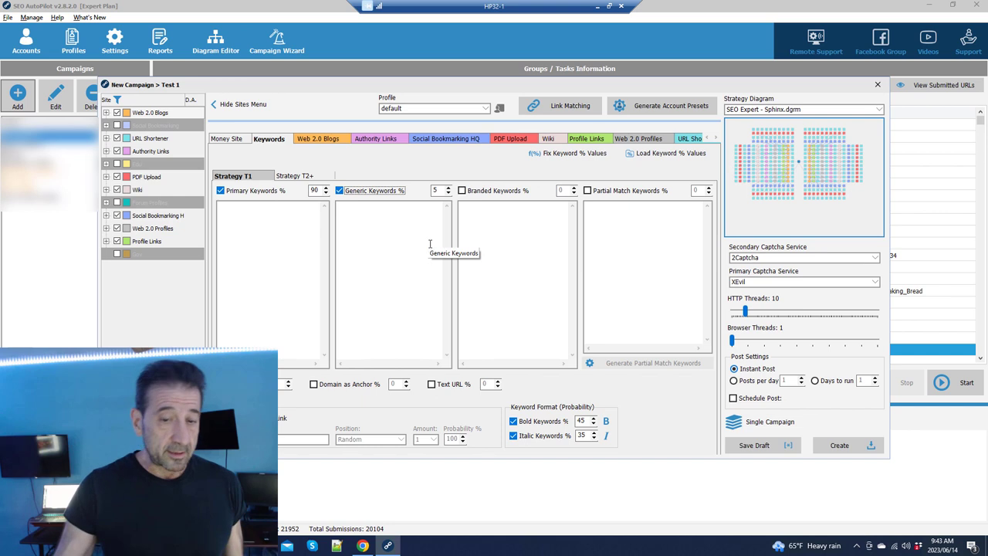
left_click(374, 218)
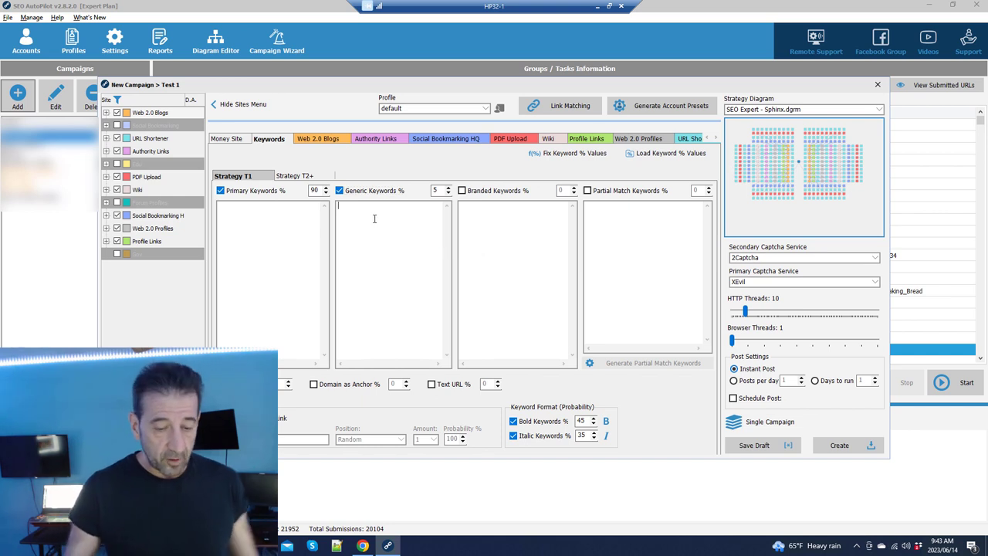
type("d")
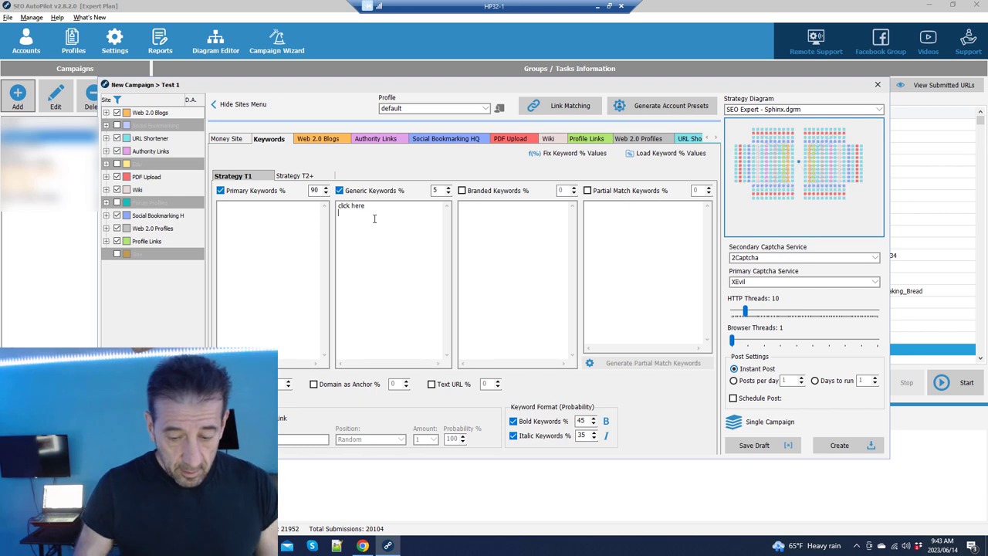
type("learn more")
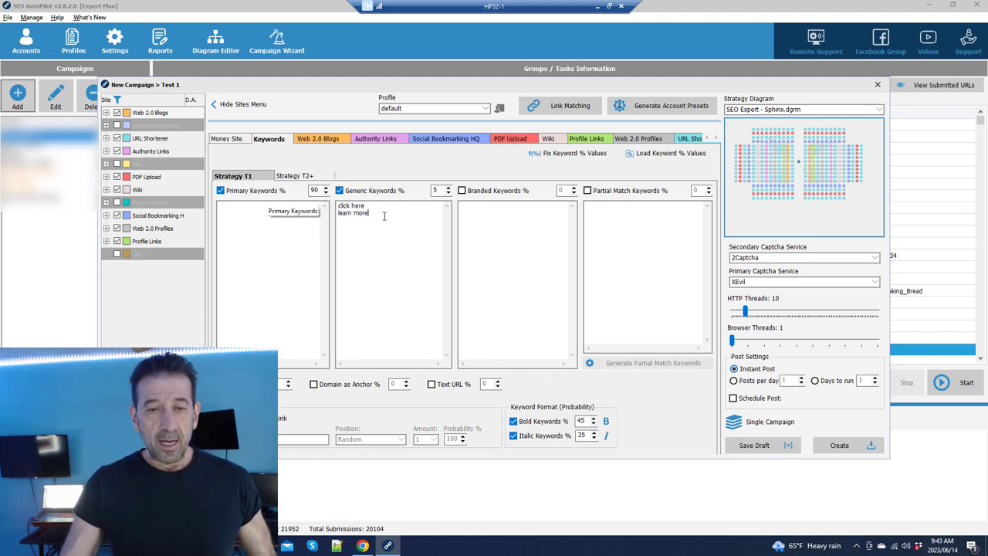
Delete all entries from the Strategy T1 generic keywords list.
key("ctrl+a")
left_click(379, 212)
key("BackSpace")
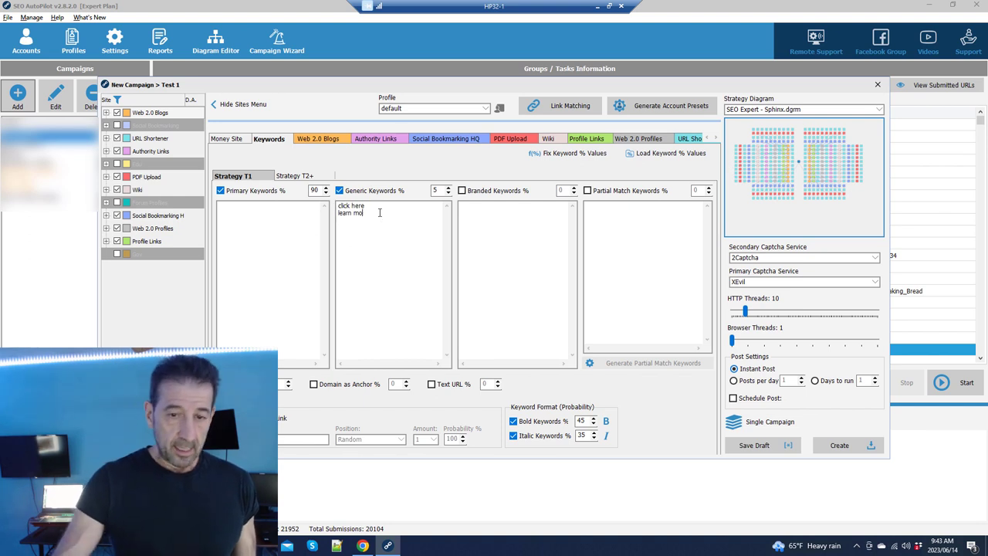
key("BackSpace")
key("BackSpace")
key("BackSpace")
key("BackSpace")
key("BackSpace")
key("BackSpace")
key("BackSpace")
key("BackSpace")
key("BackSpace")
key("BackSpace")
key("BackSpace")
key("BackSpace")
key("BackSpace")
key("BackSpace")
key("BackSpace")
key("BackSpace")
key("BackSpace")
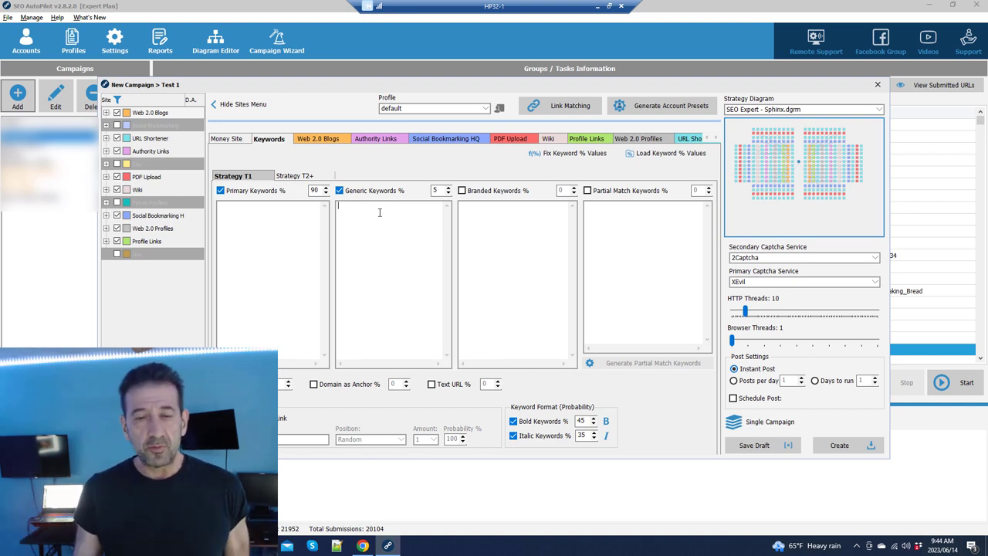
Switch to Ahrefs in Chrome, search Google keywords in the United States for fitness training, and look over its overview.
left_click(363, 545)
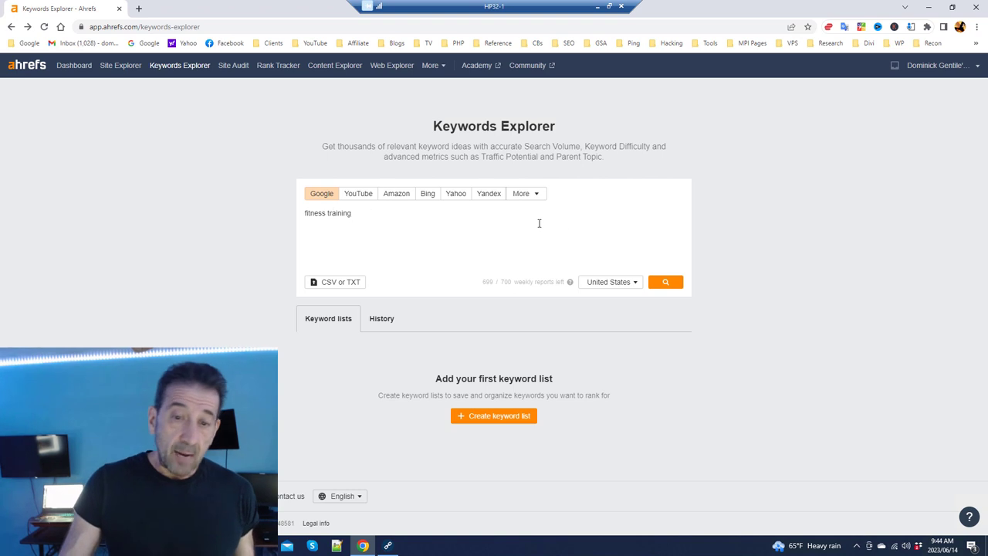
left_click(669, 284)
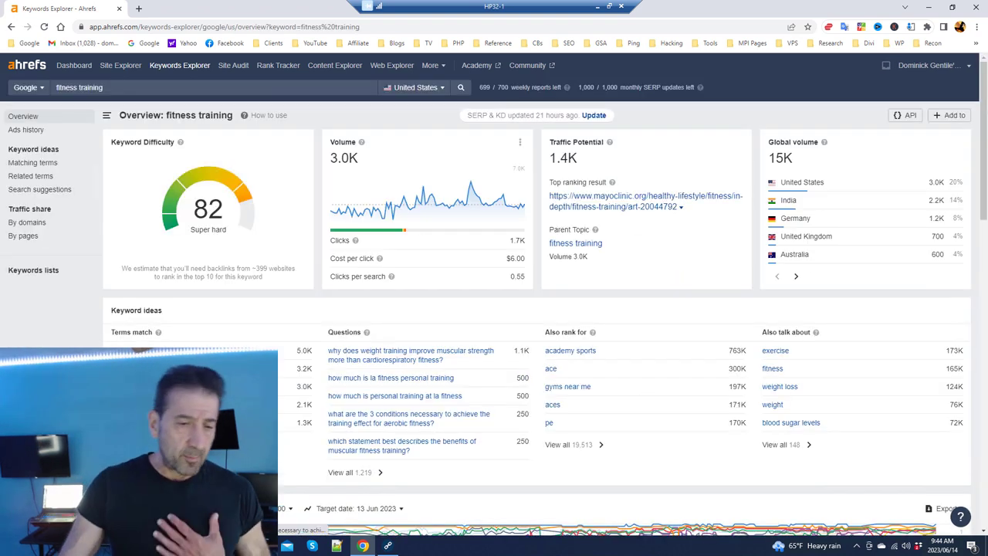
scroll(393, 422, "down", 3)
scroll(393, 421, "up", 3)
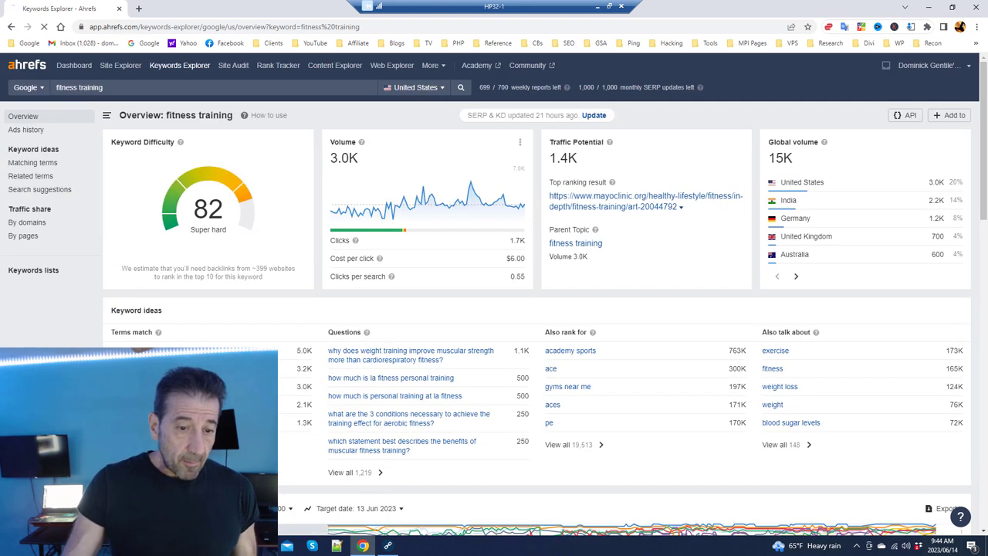
Open the full list of matching terms for fitness training in Ahrefs, look through the keywords, and return to the SEO AutoPilot campaign.
left_click(123, 471)
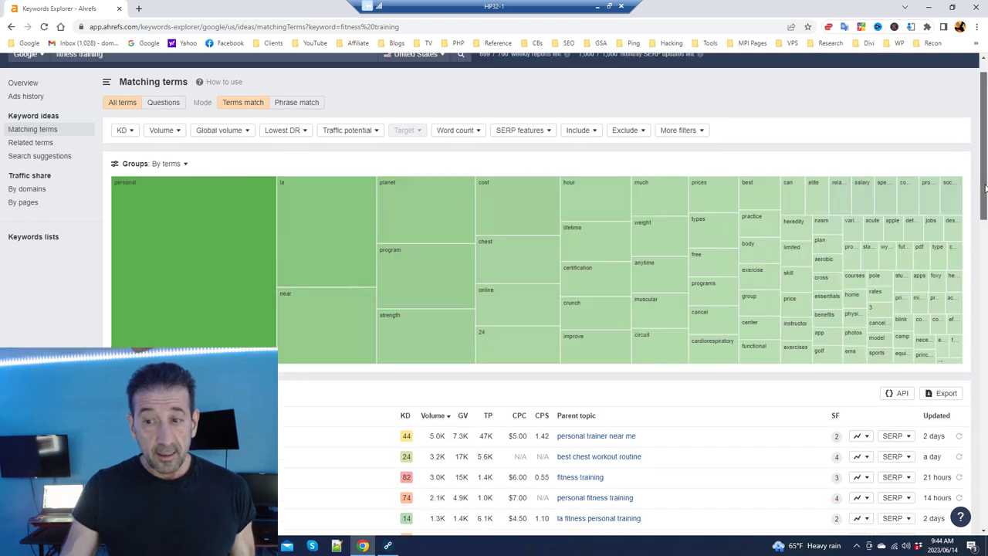
scroll(984, 189, "down", 3)
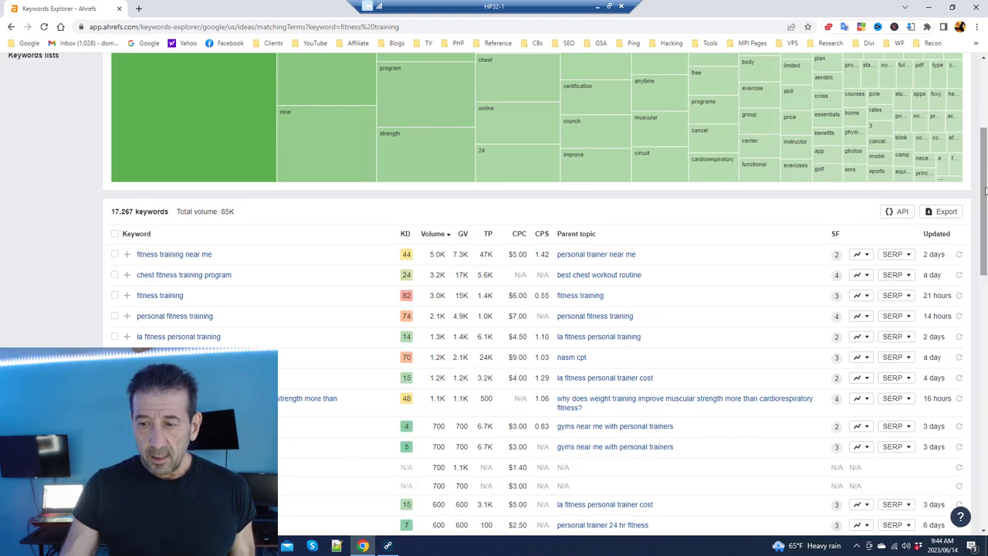
scroll(695, 270, "down", 2)
scroll(415, 254, "up", 1)
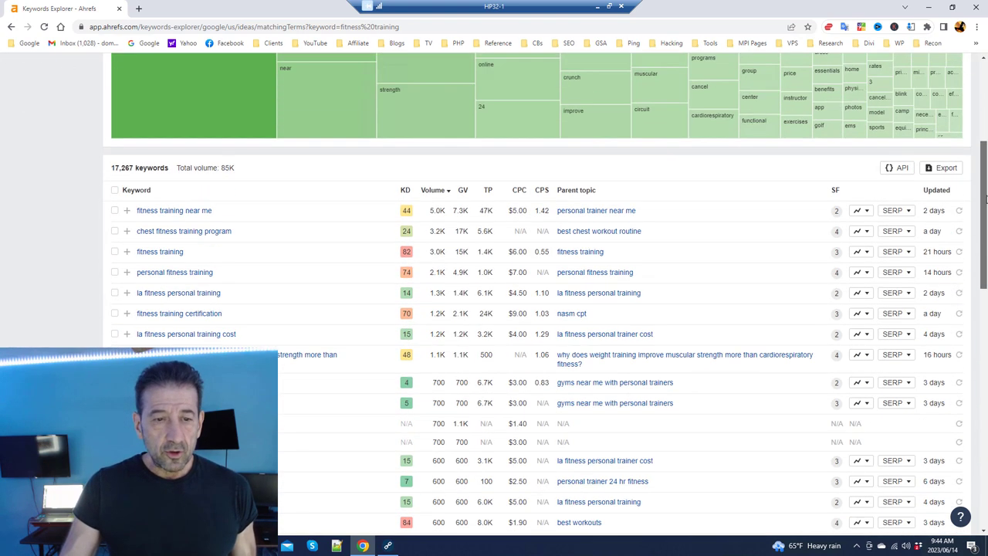
scroll(126, 236, "down", 10)
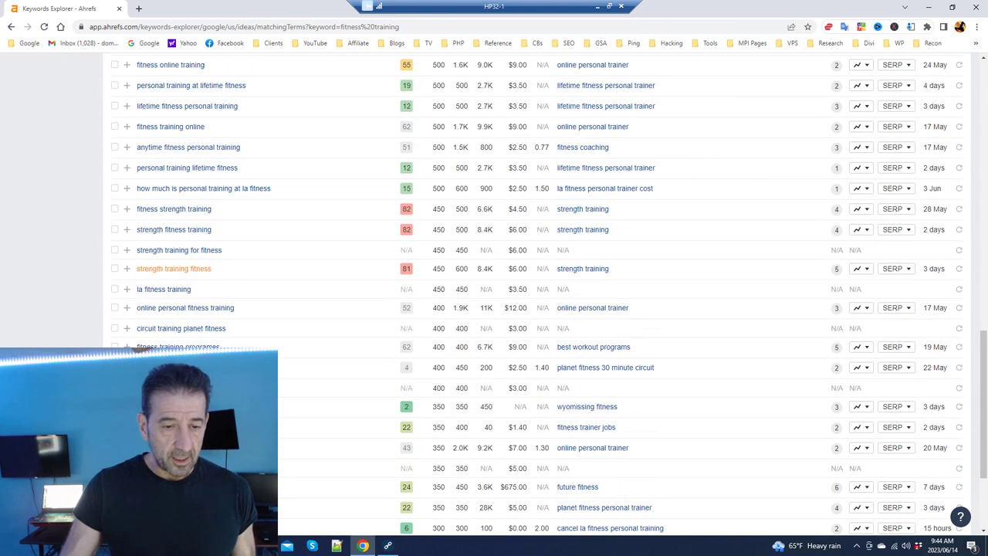
scroll(126, 236, "down", 2)
scroll(242, 315, "up", 12)
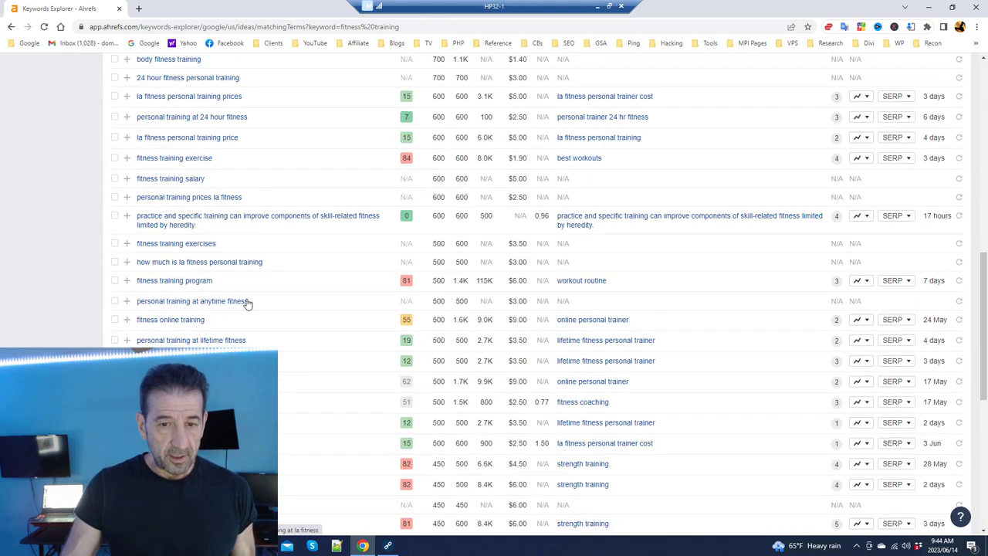
scroll(267, 294, "up", 4)
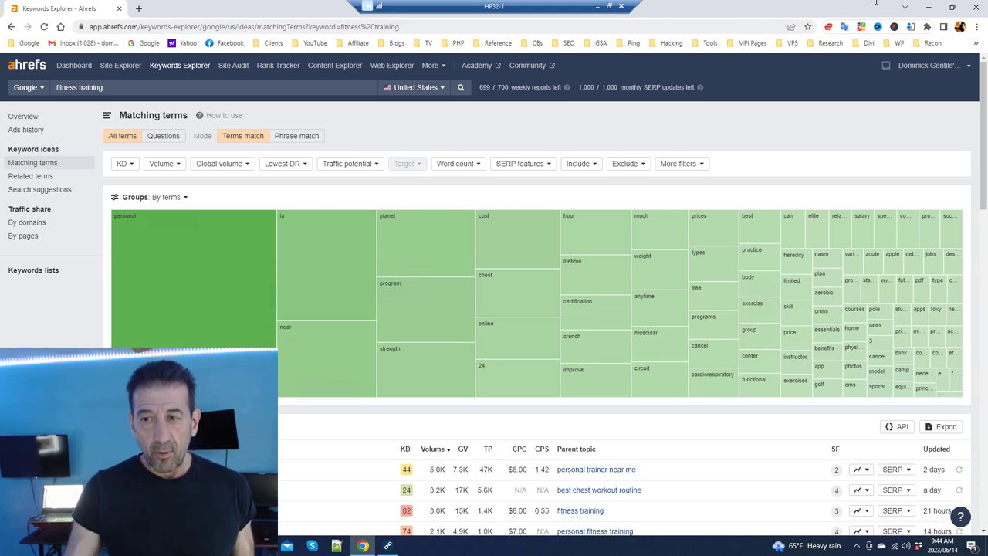
left_click(926, 7)
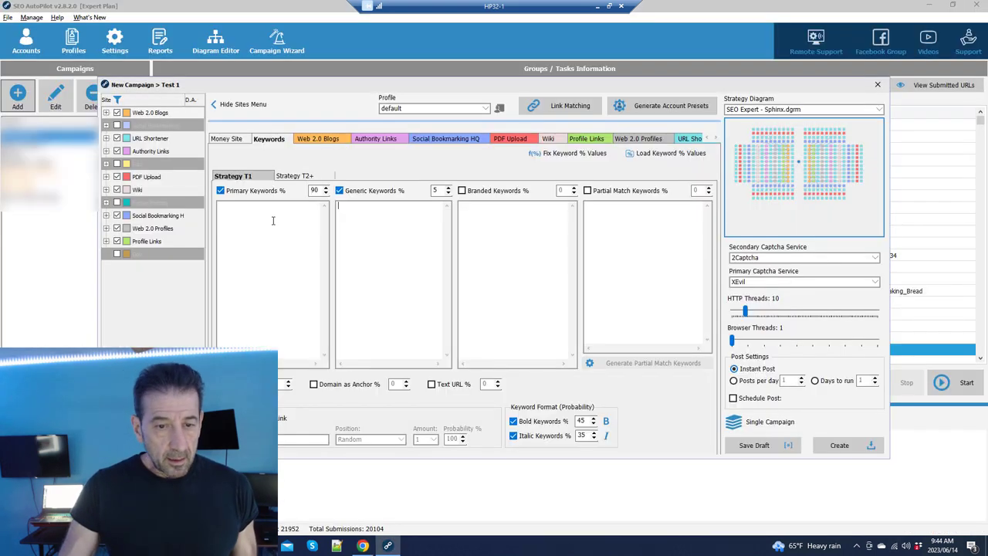
Switch to Ahrefs in Chrome, view the matching terms and their CSV export options without exporting, and return to SEO AutoPilot.
left_click(363, 546)
scroll(397, 432, "down", 5)
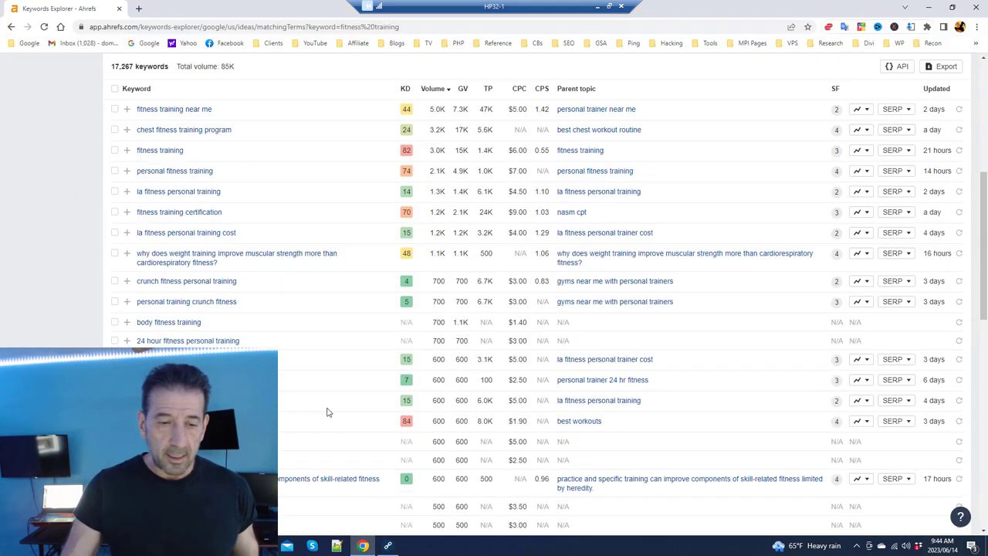
scroll(279, 409, "up", 5)
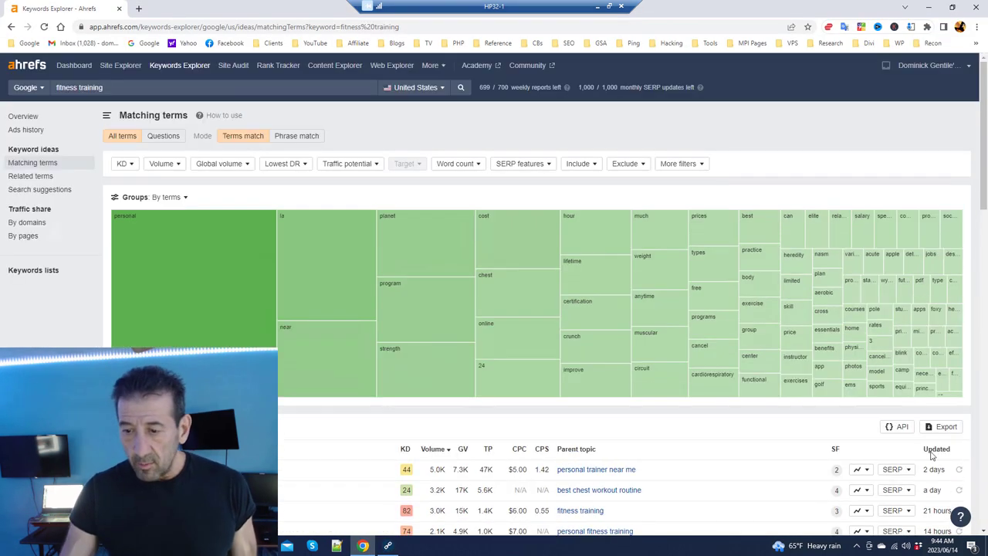
left_click(932, 432)
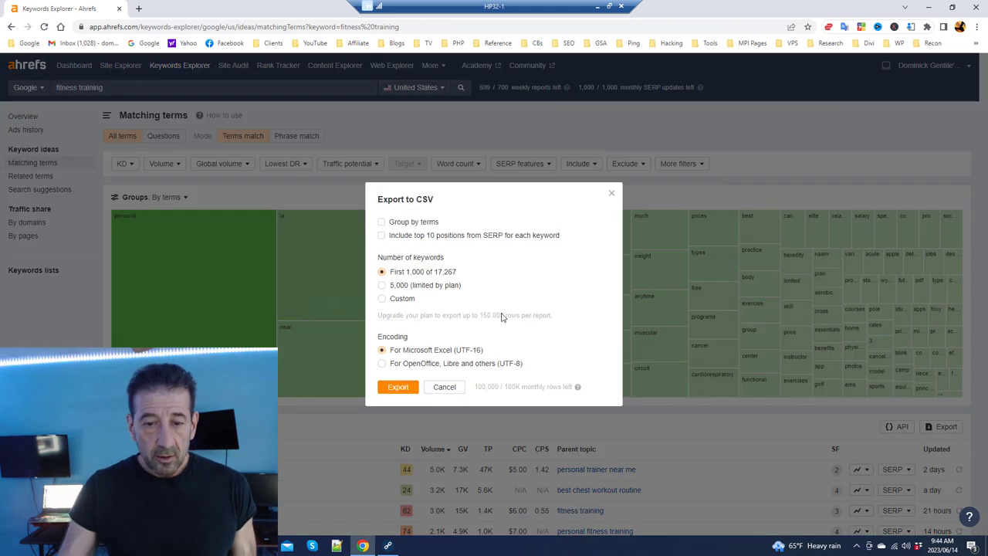
left_click(446, 387)
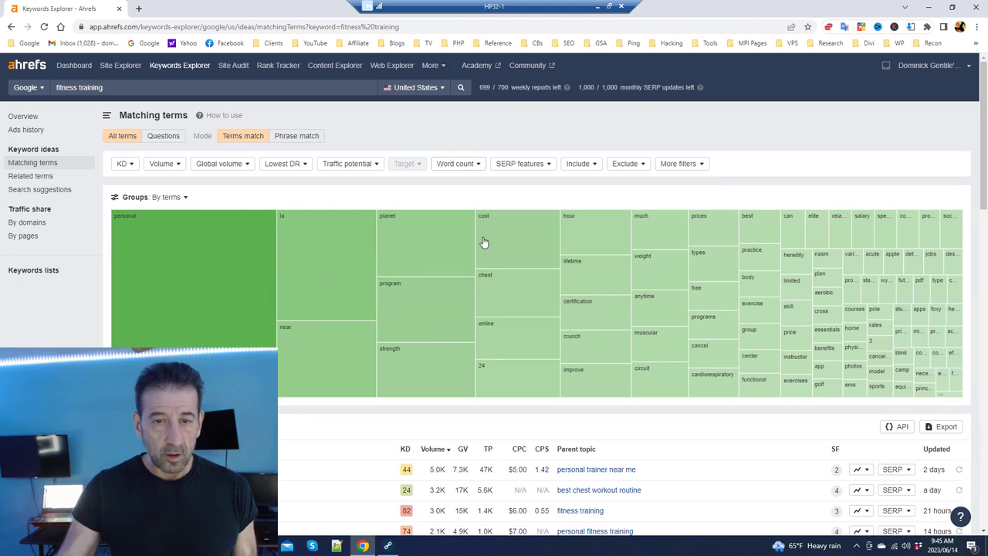
left_click(928, 8)
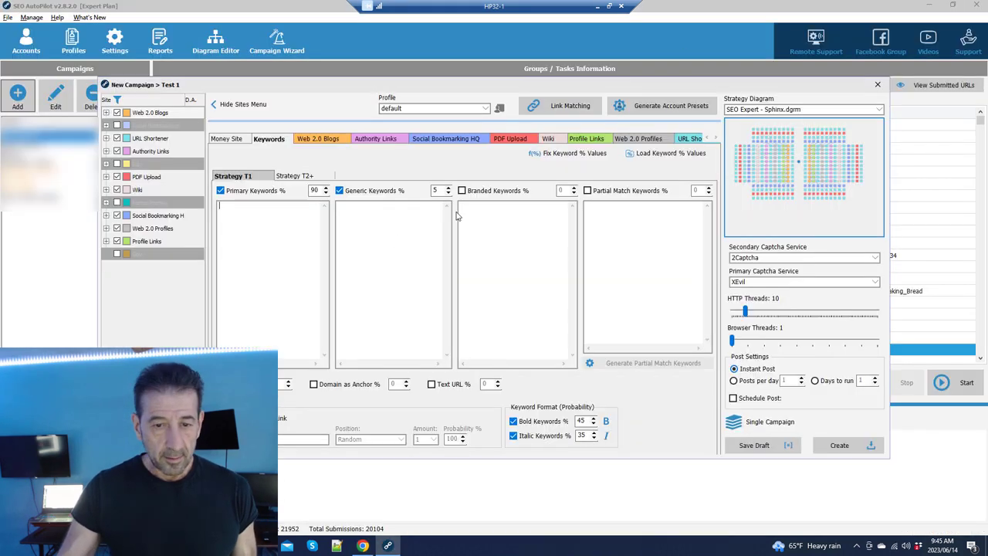
View the Strategy T2+ keyword settings and its generic keywords option, and return to the Strategy T1 settings.
right_click(361, 222)
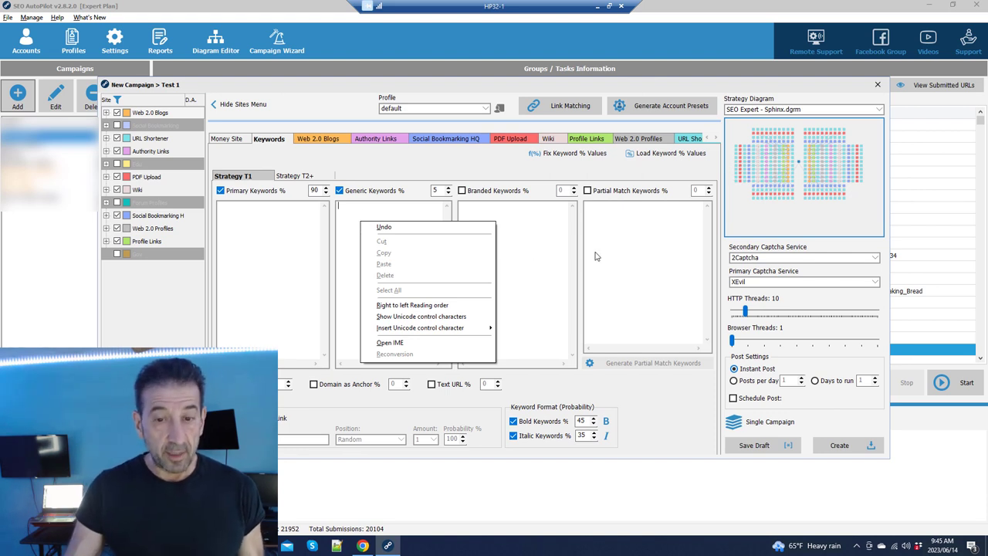
left_click(525, 239)
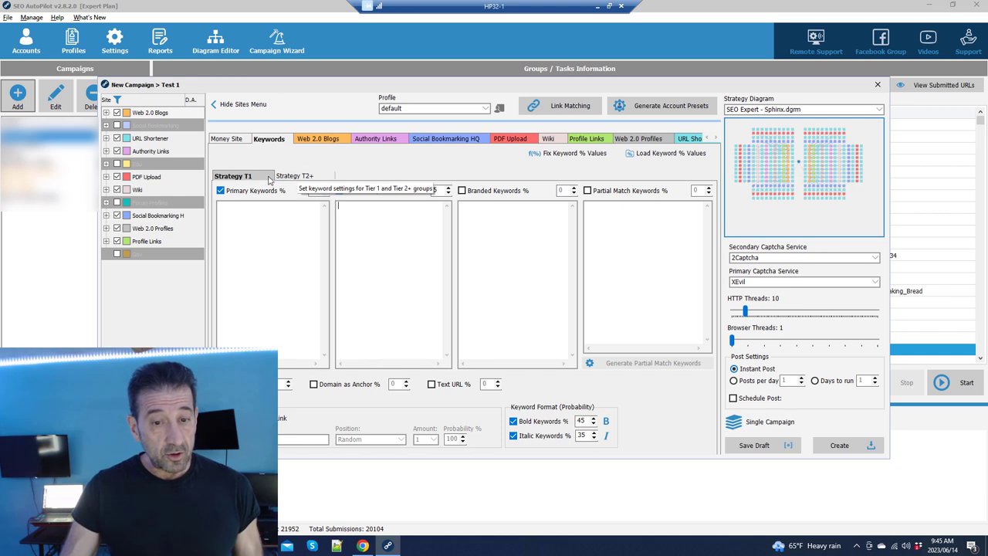
left_click(292, 179)
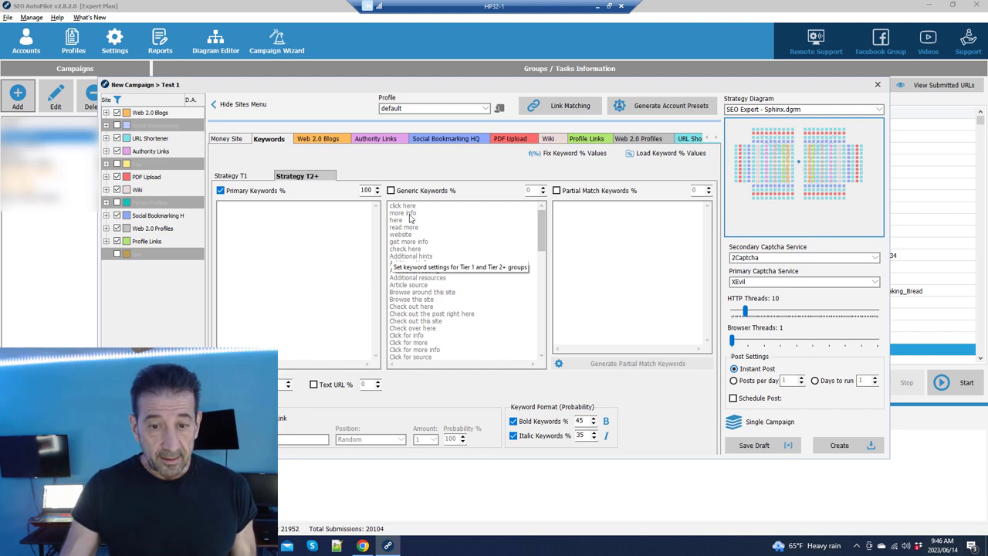
left_click(391, 191)
left_click(391, 191)
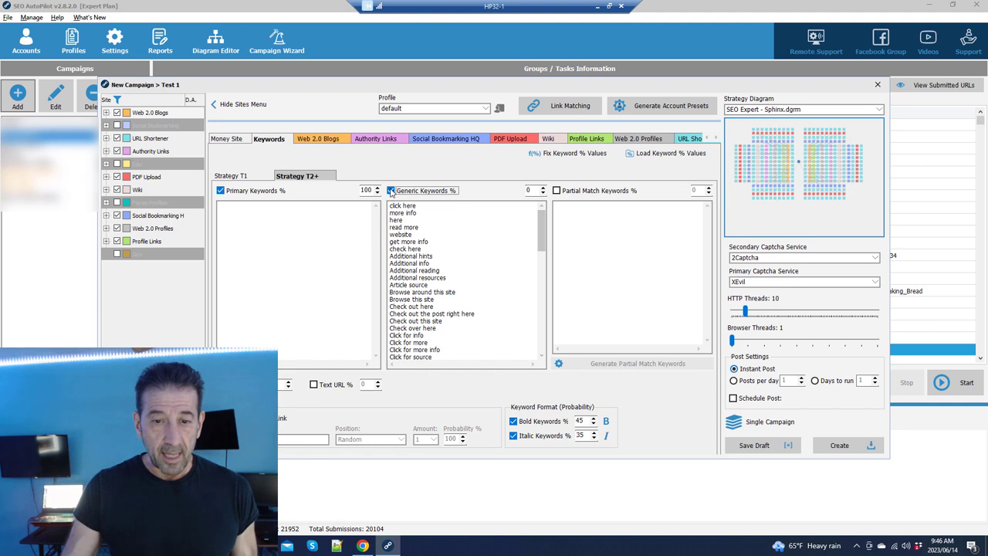
left_click(231, 177)
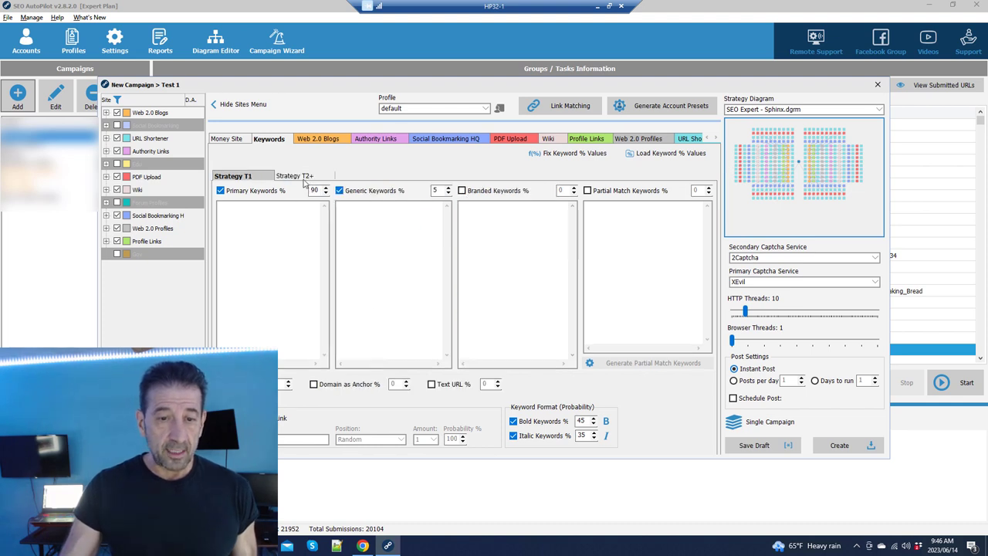
In the Strategy T2+ keyword settings, set the italic keywords probability to 5%.
left_click(301, 180)
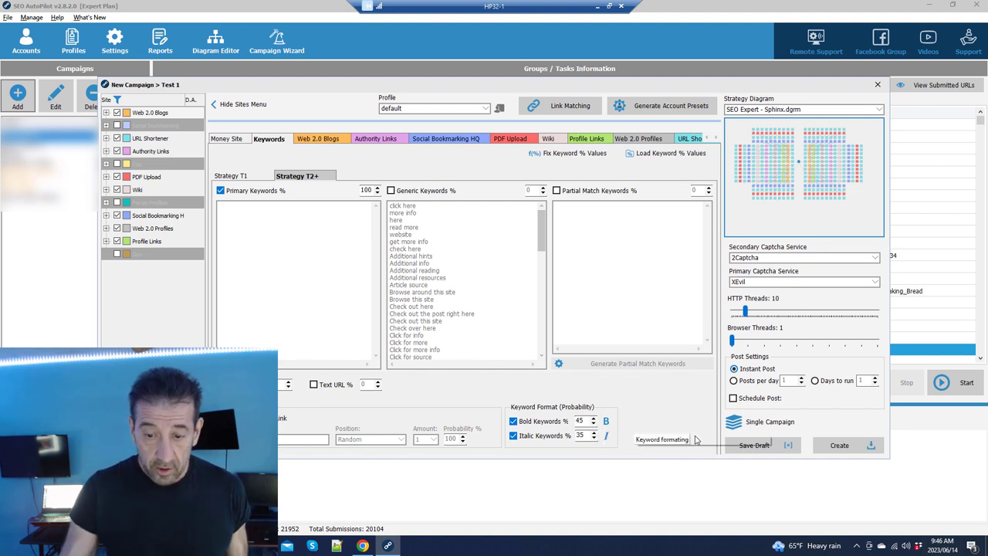
double_click(579, 436)
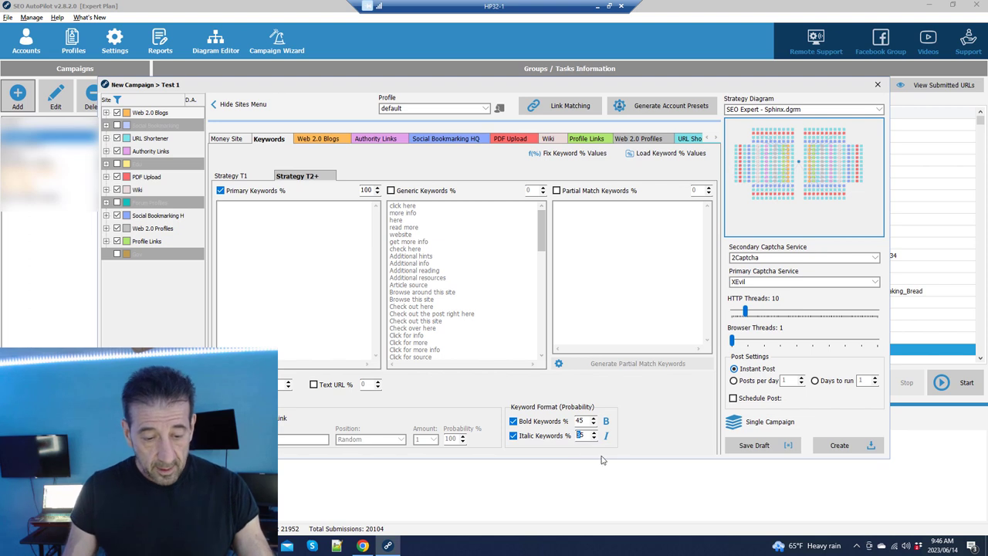
type("5")
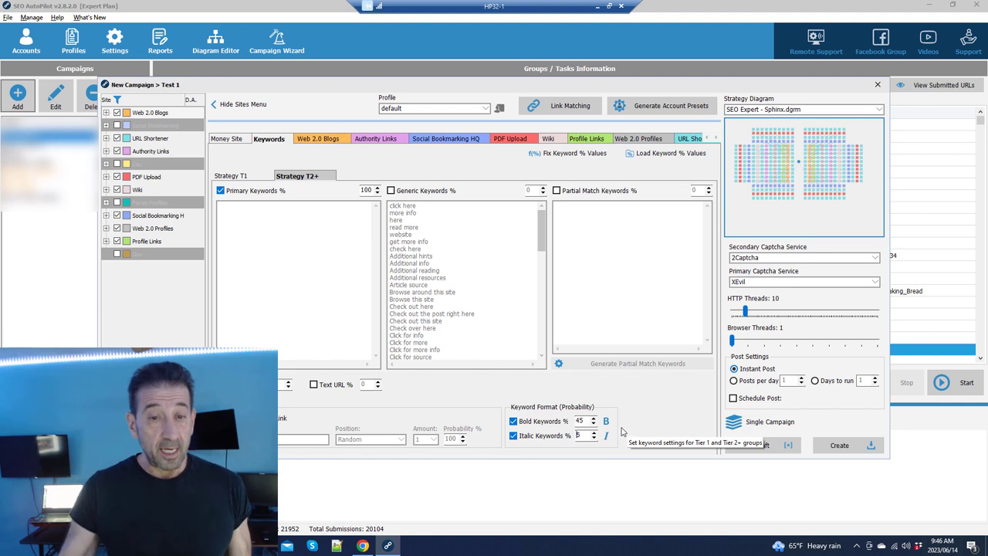
Open the campaign's Web 2.0 Blogs settings and look over the article and post title fields.
left_click(321, 140)
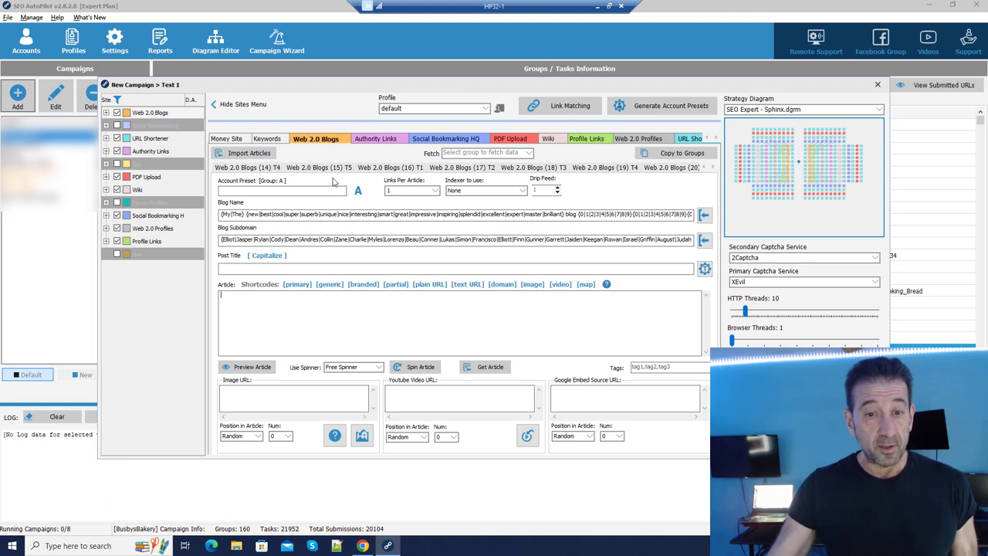
right_click(302, 307)
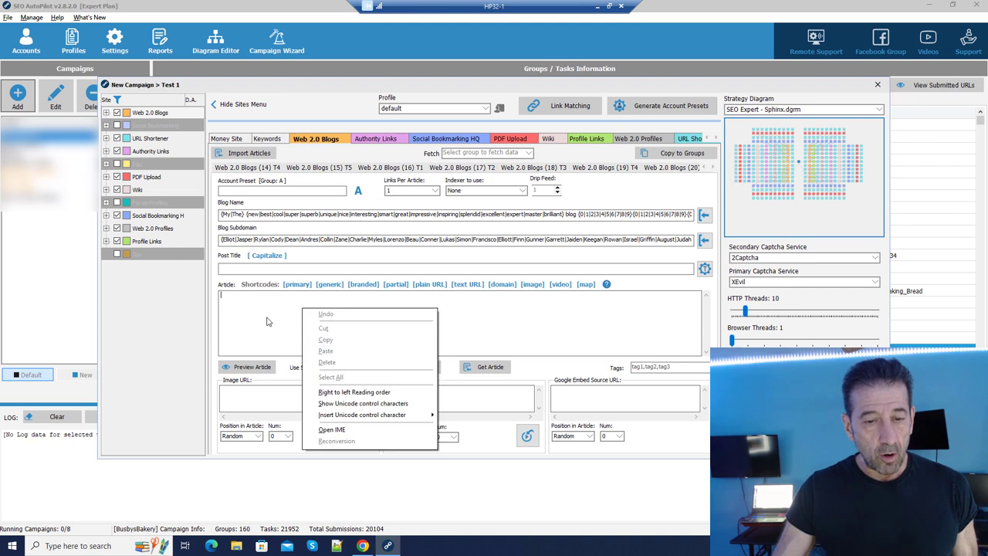
left_click(266, 321)
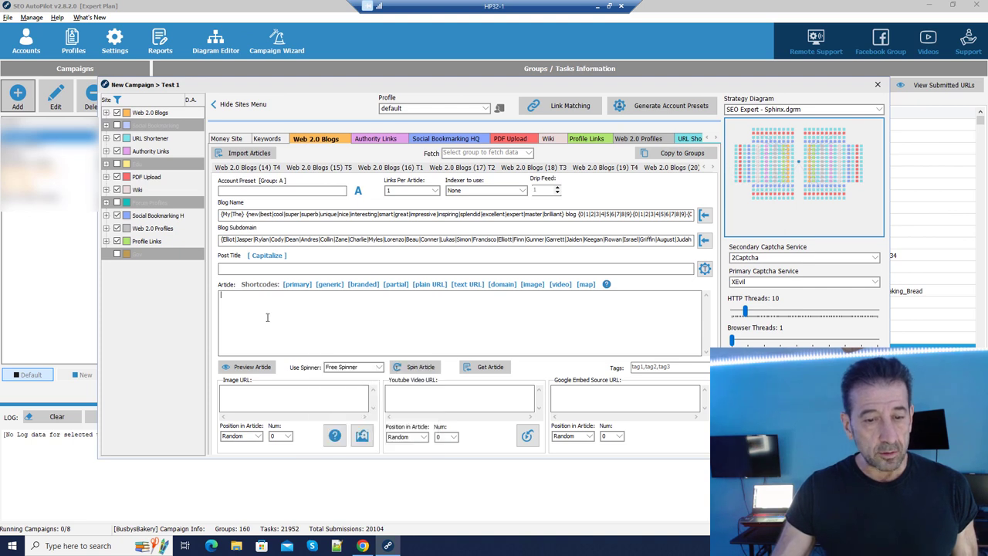
left_click(250, 270)
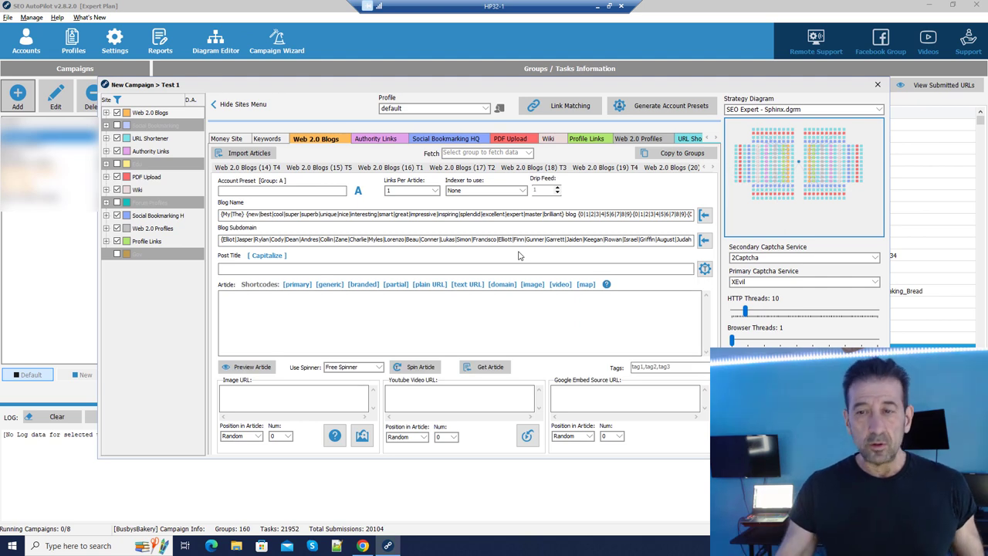
Switch to Chrome, look over the Google results for baking bread, and return to the empty article field in SEO AutoPilot.
left_click(367, 546)
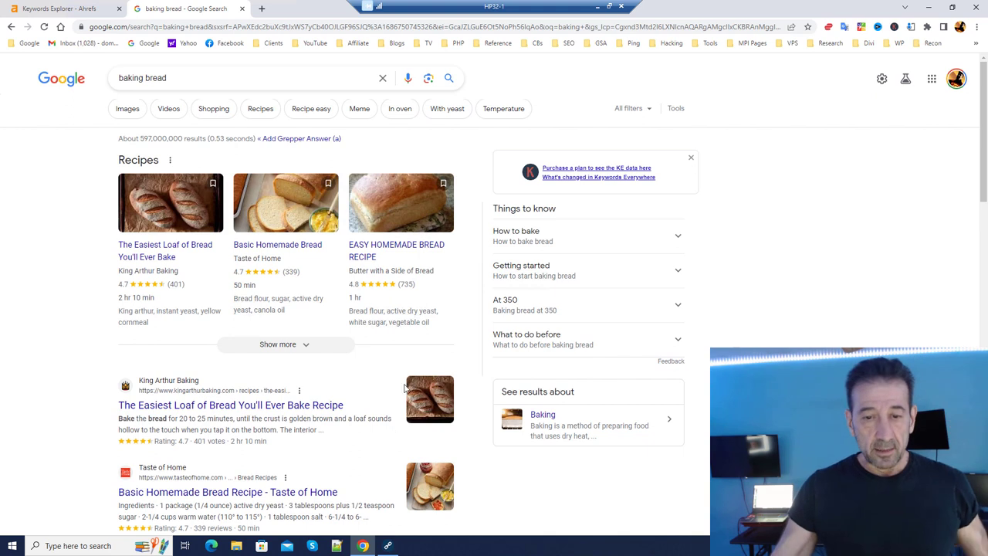
scroll(290, 282, "down", 4)
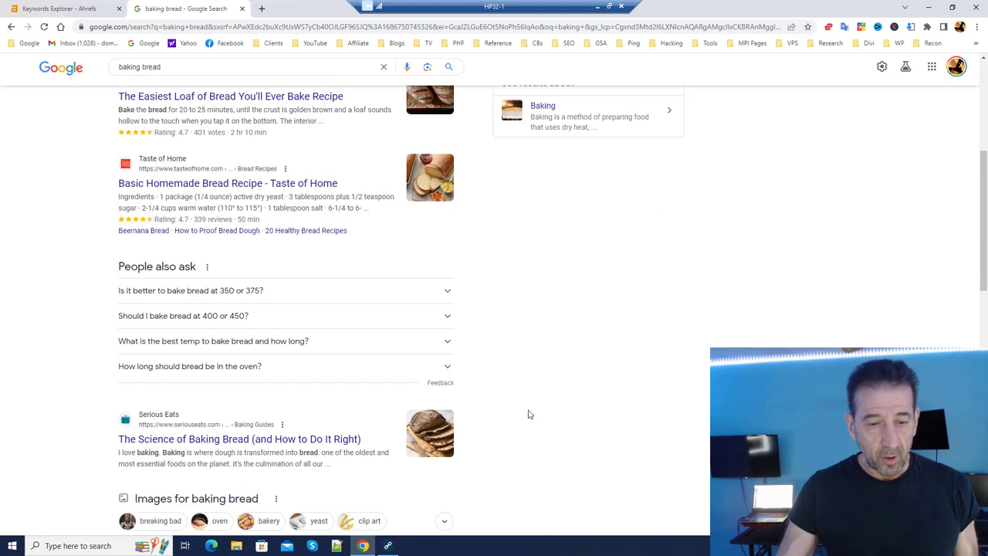
scroll(537, 415, "down", 3)
scroll(488, 409, "up", 7)
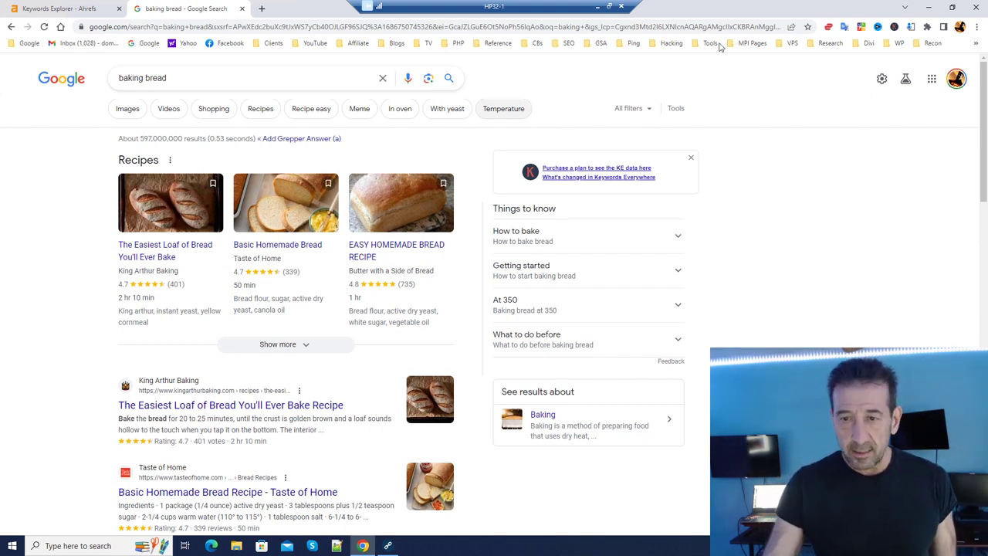
left_click(931, 8)
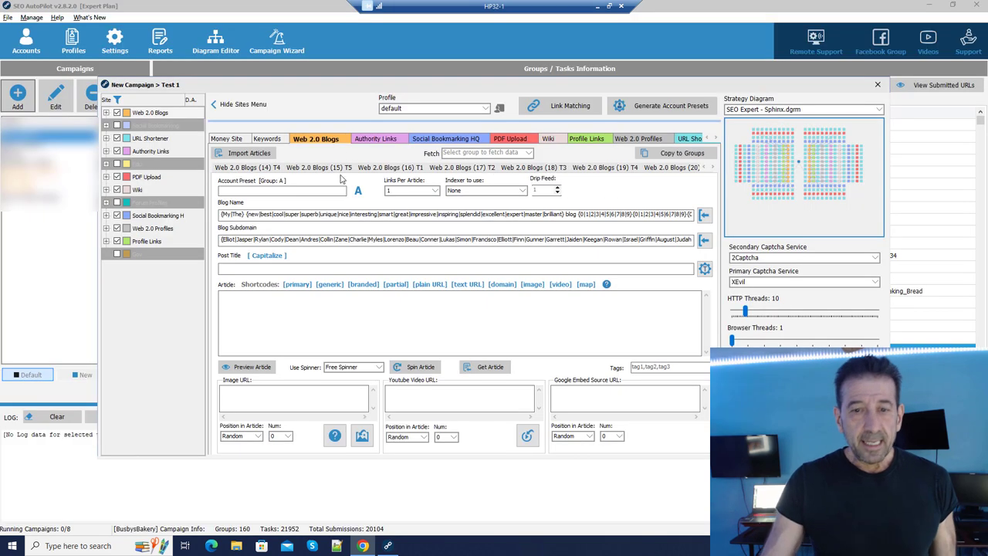
left_click(300, 313)
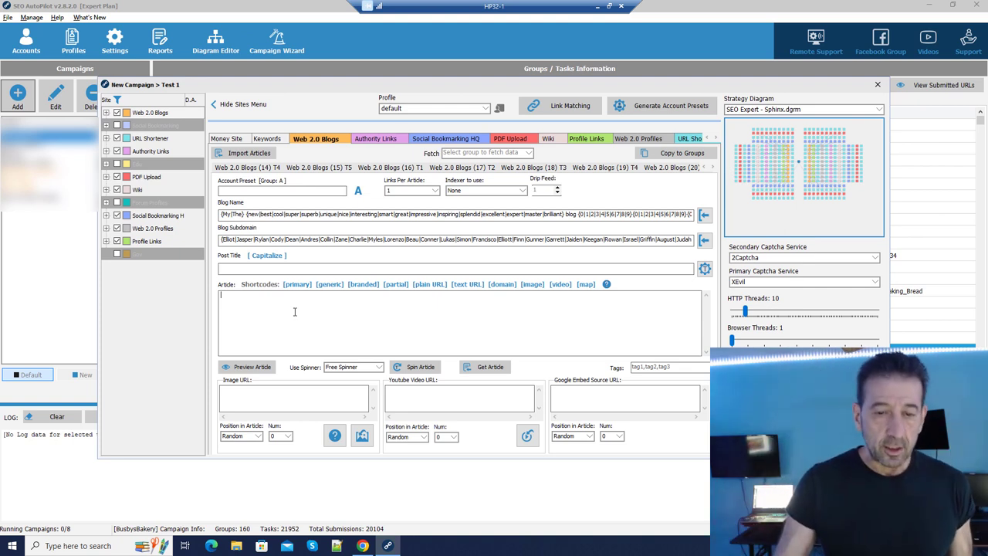
Switch to Chrome and search Google for fitness equipment in a new tab.
left_click(366, 546)
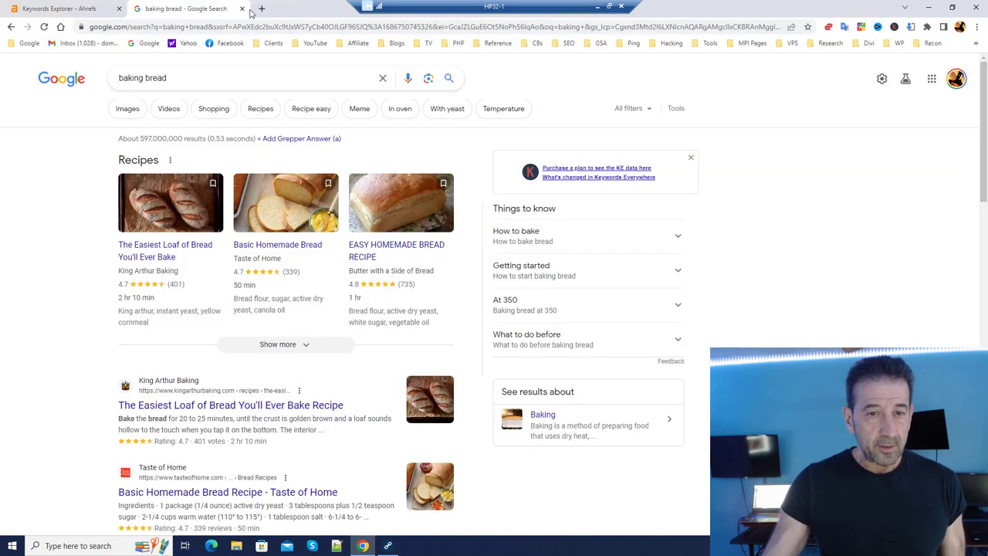
left_click(262, 9)
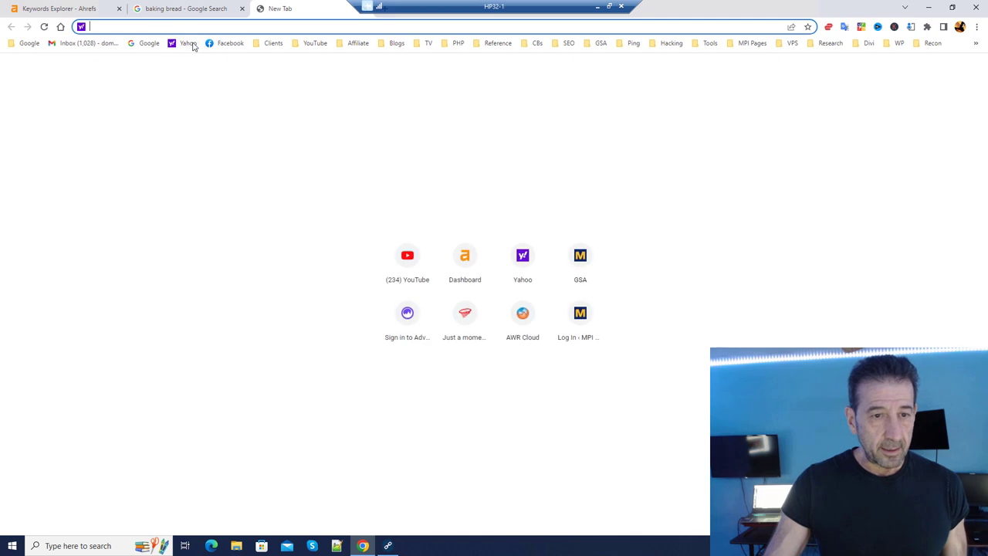
left_click(149, 42)
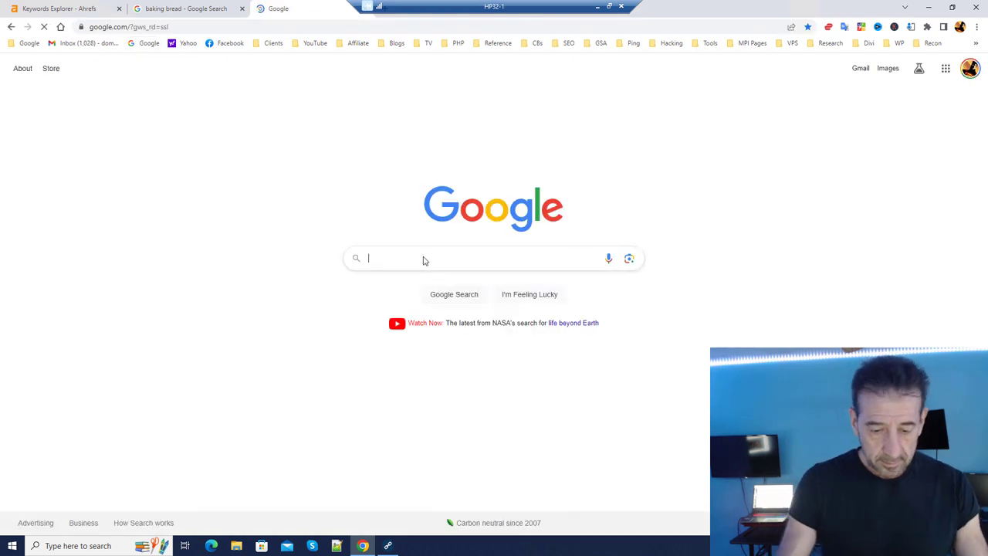
type("fitness equipmen")
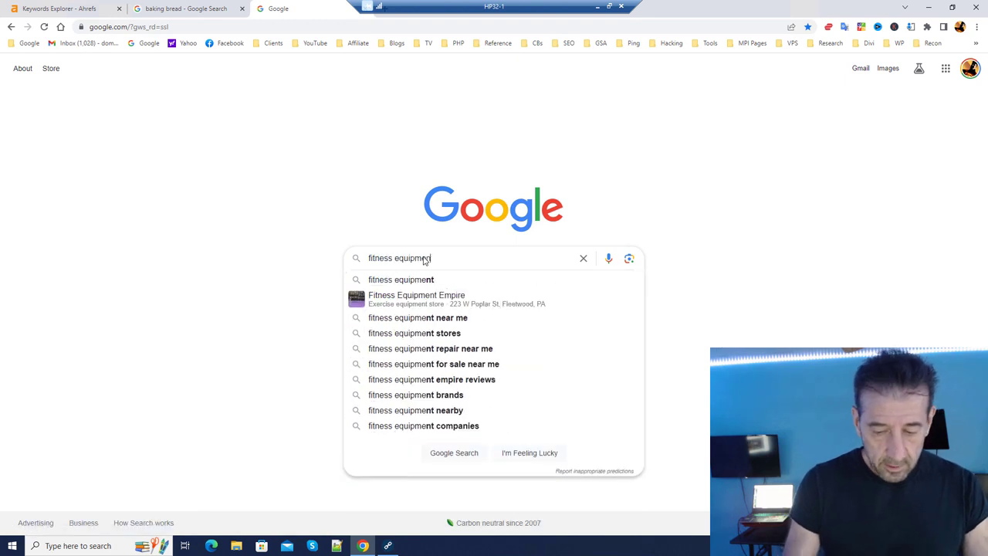
type("t")
key("Return")
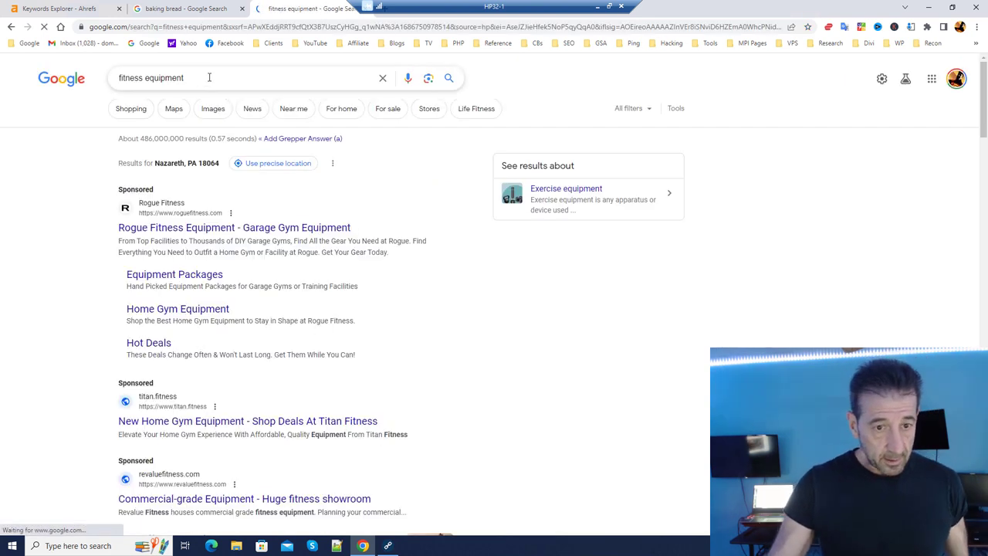
Refine the Google search to fitness equipment blog.
left_click(208, 77)
type("blo")
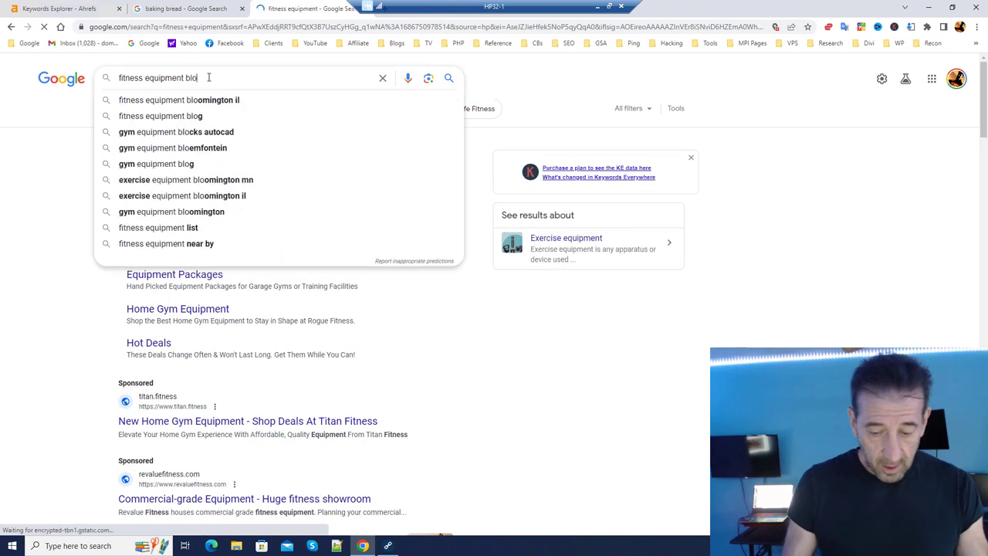
type("g")
key("Return")
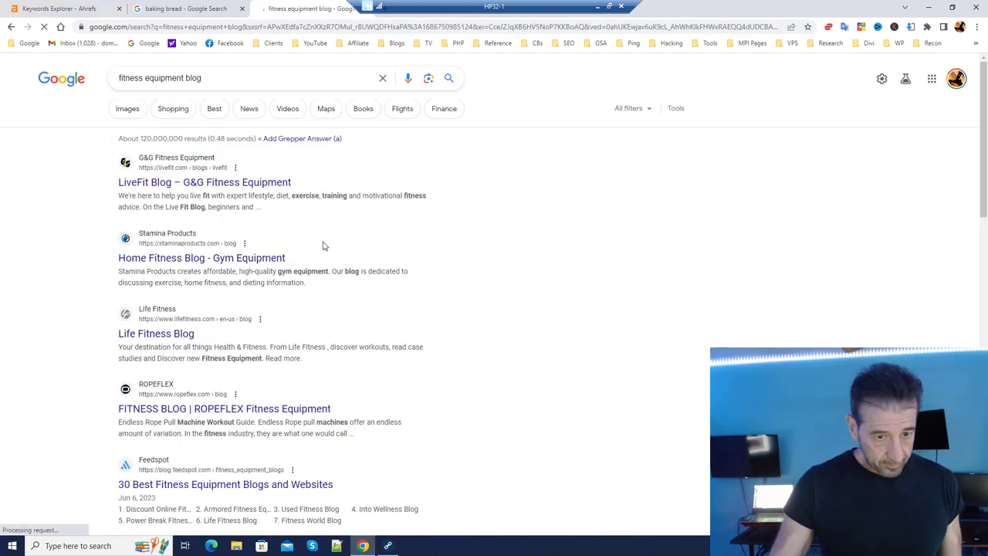
Open the LiveFit Blog from the results, browse its posts, and open the article Healthy Meals With What You Have on Hand.
left_click(233, 188)
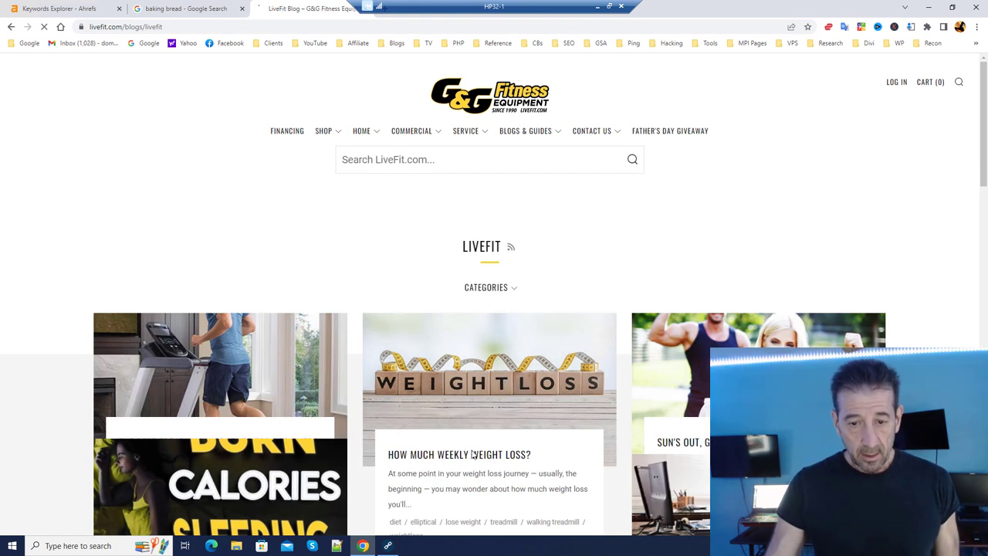
scroll(502, 332, "down", 1)
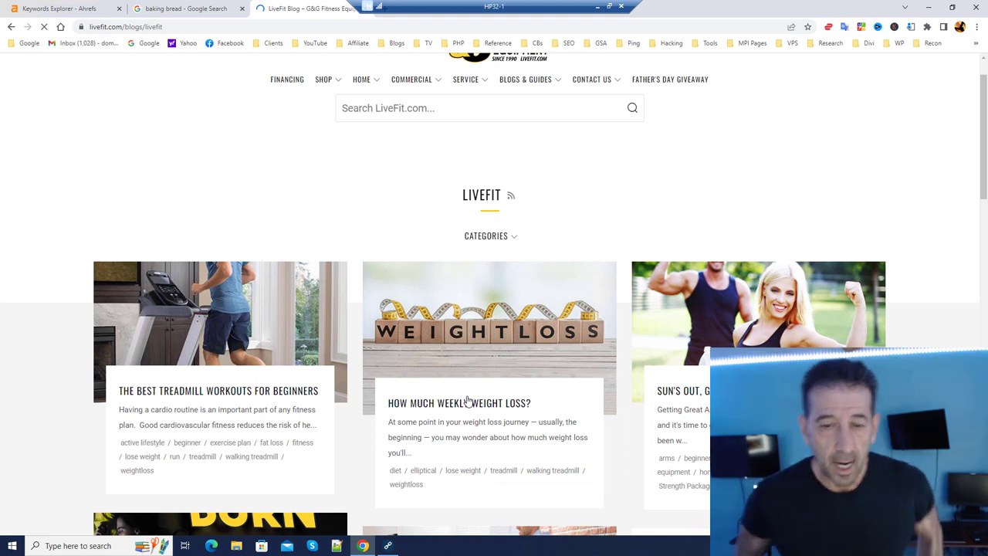
scroll(468, 401, "down", 4)
scroll(500, 332, "down", 3)
left_click(500, 332)
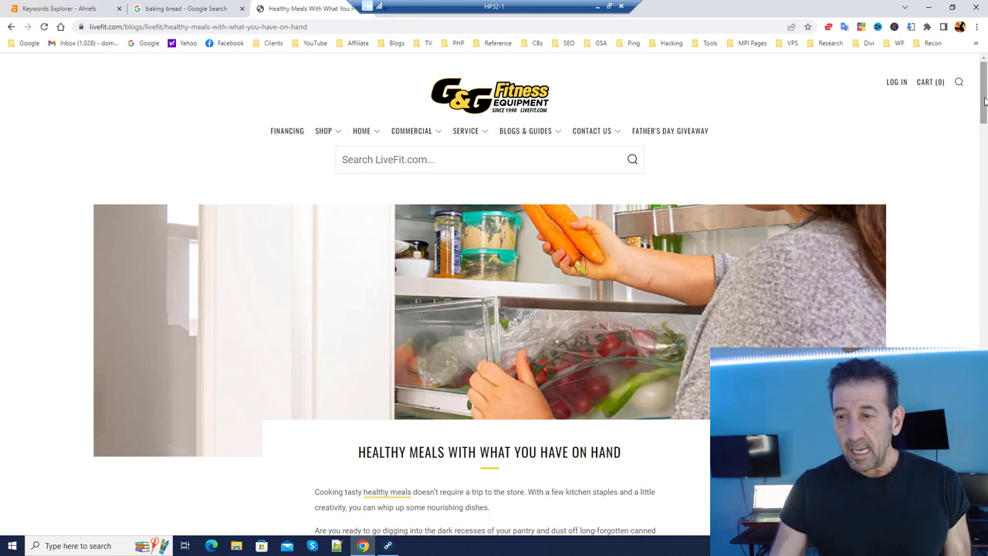
Read through the healthy meals article, examining its recipes and how much usable text it contains.
left_click(987, 266)
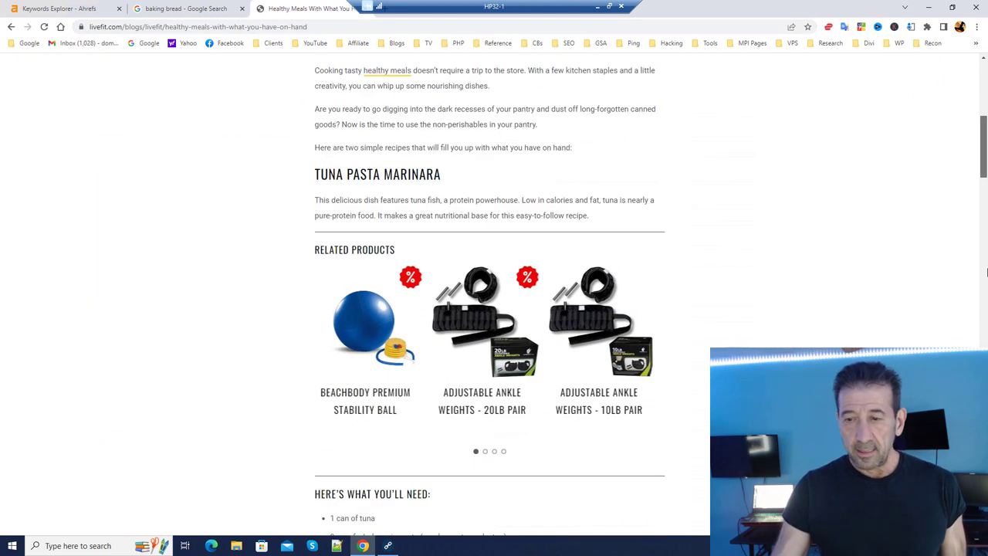
scroll(984, 193, "down", 3)
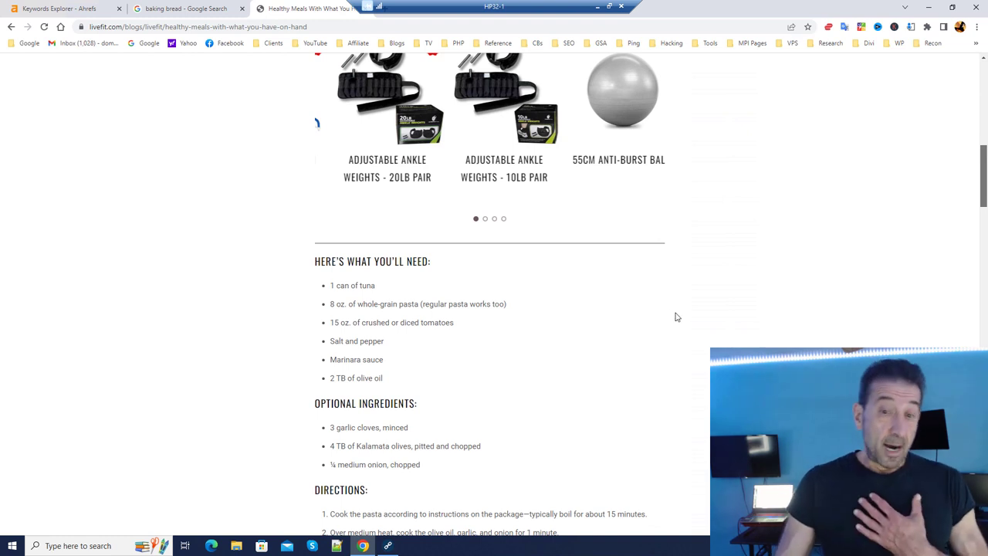
left_click(986, 279)
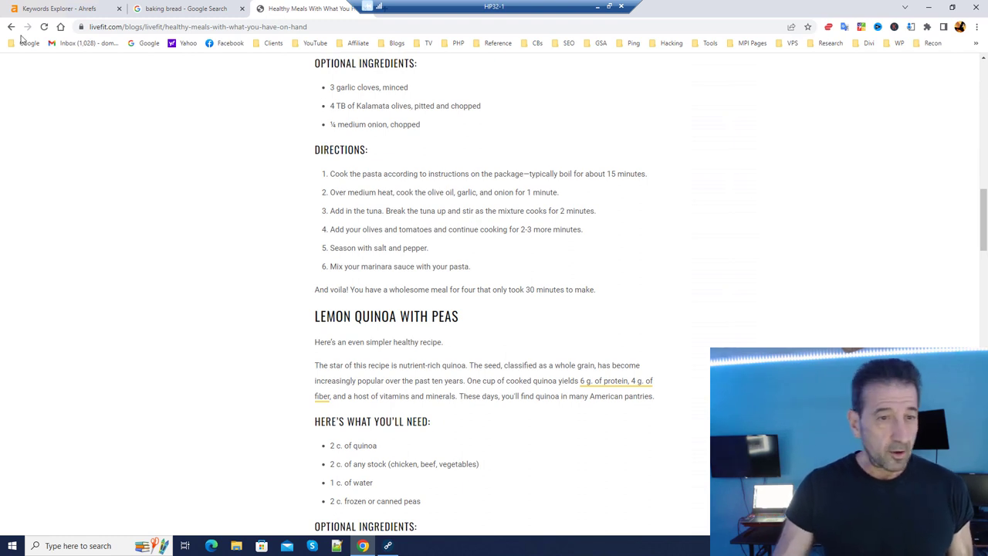
scroll(86, 62, "up", 10)
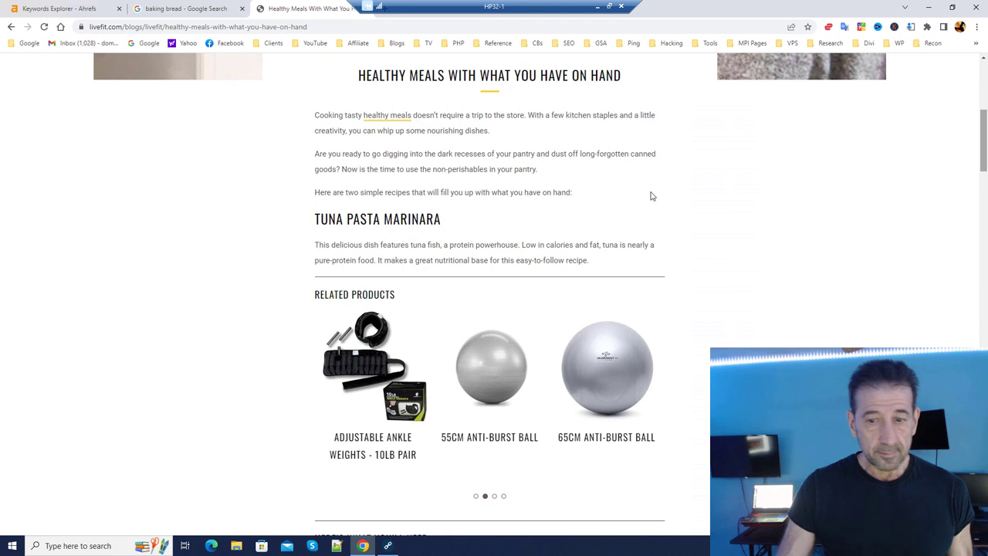
scroll(632, 195, "up", 5)
Search Google for fitness equipment blog again and open the sciatica exercises article on the Stamina Products home fitness blog.
key("alt+Home")
left_click(403, 259)
left_click(406, 280)
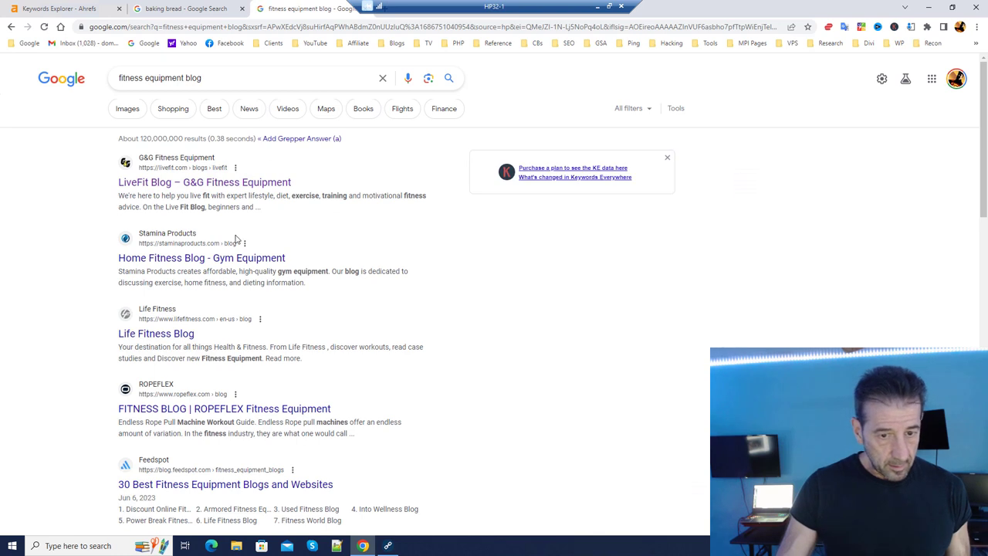
scroll(250, 245, "down", 1)
left_click(193, 207)
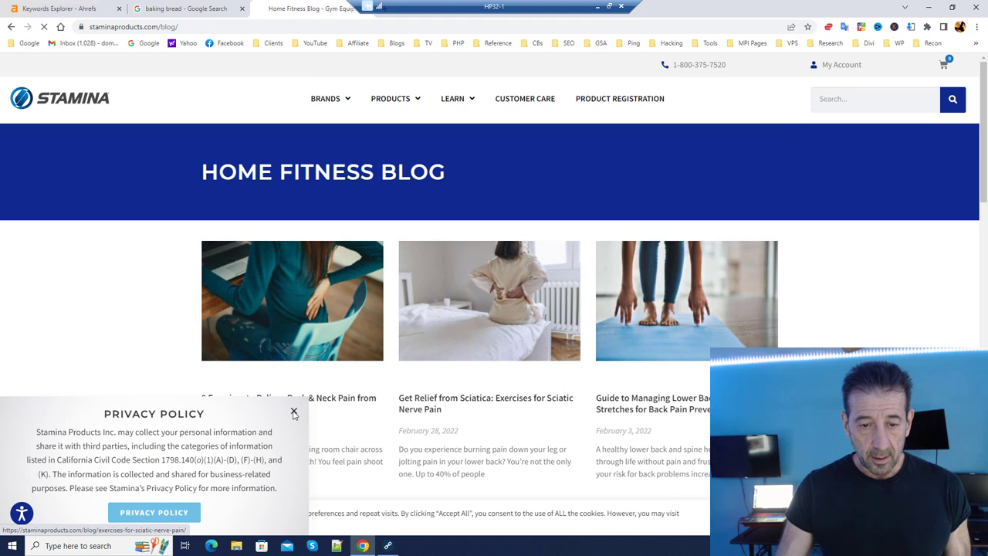
left_click(525, 303)
Read through the sciatica article from its title to the stretching exercises, checking which text is suitable for copying.
scroll(347, 410, "down", 3)
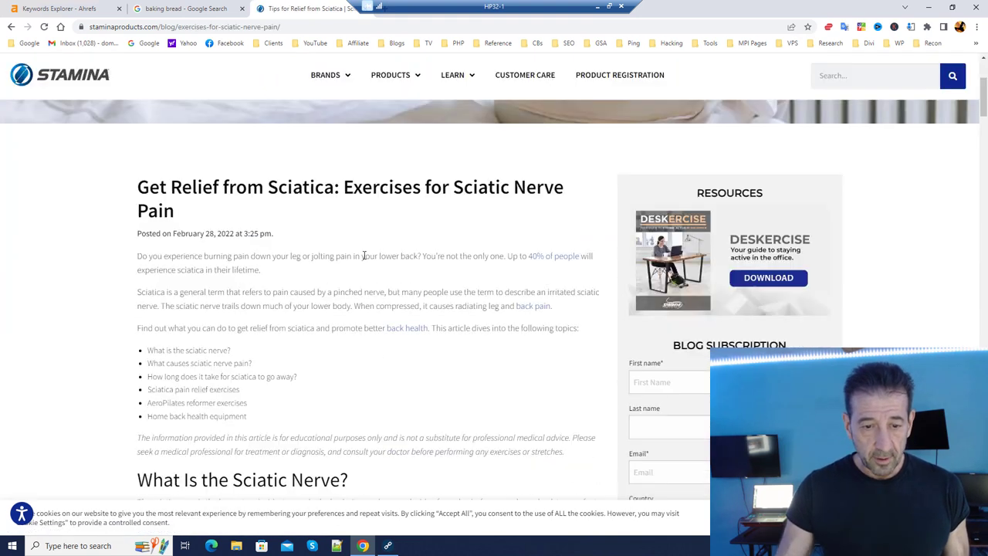
scroll(180, 214, "up", 1)
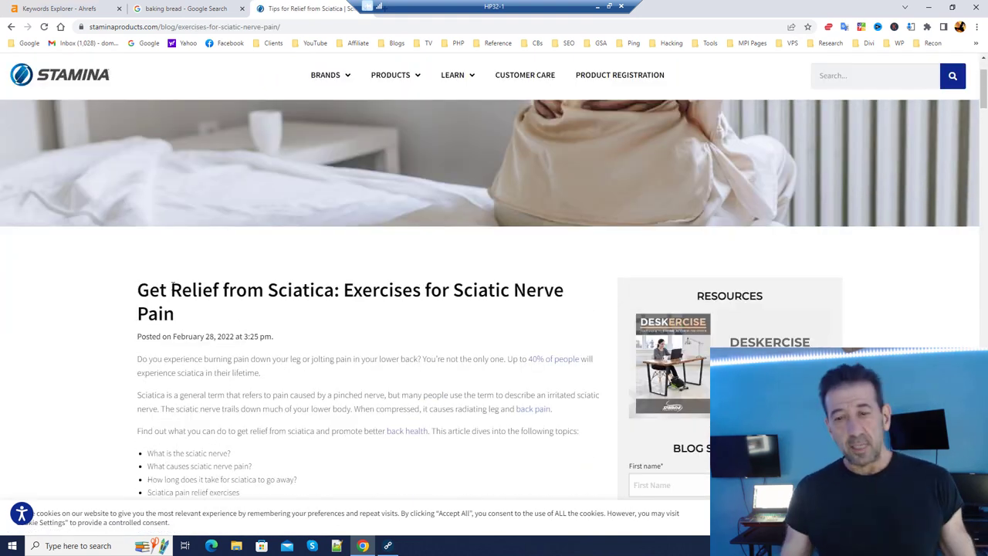
scroll(191, 309, "up", 1)
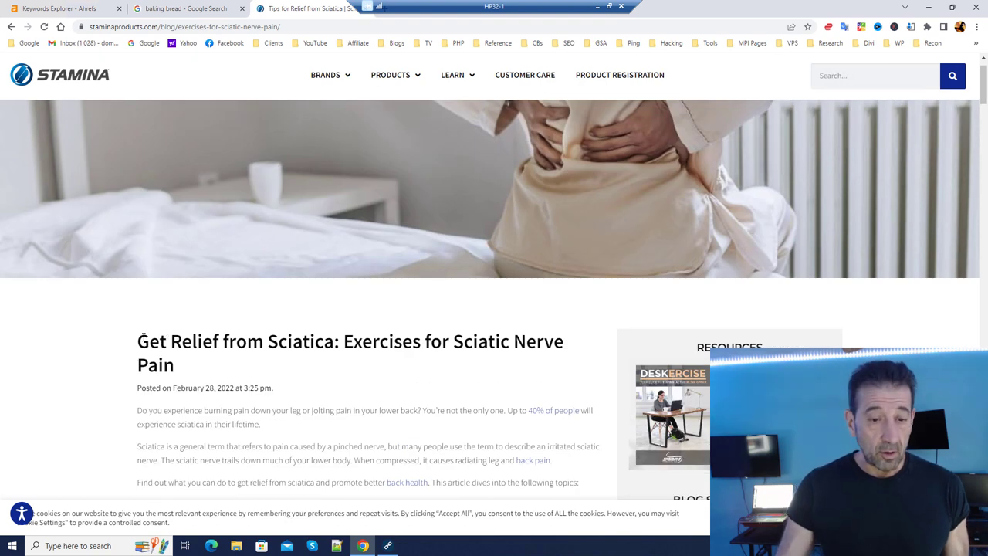
left_click_drag(131, 411, 324, 341)
left_click_drag(370, 511, 648, 255)
left_click(649, 255)
scroll(547, 279, "down", 1)
scroll(547, 279, "down", 10)
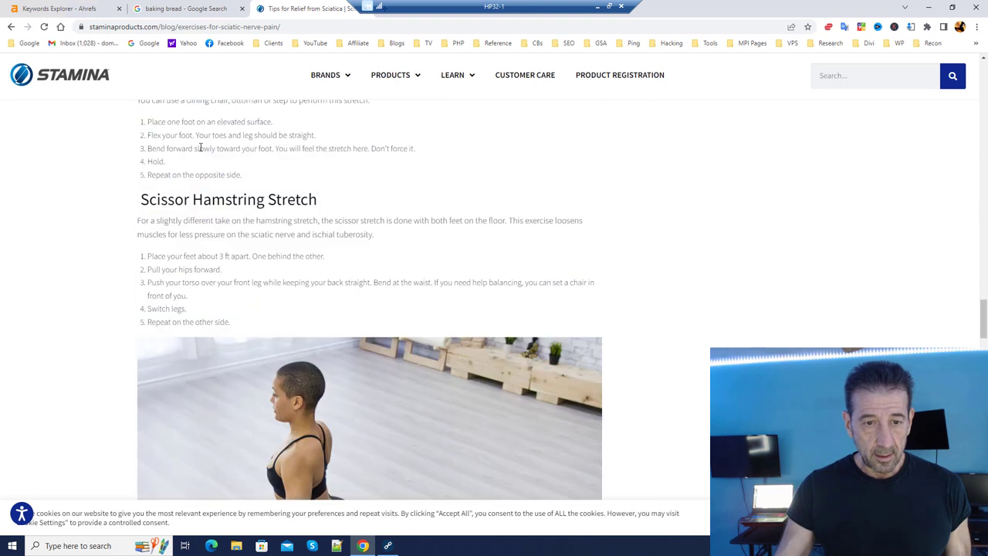
scroll(185, 193, "up", 3)
scroll(161, 171, "up", 15)
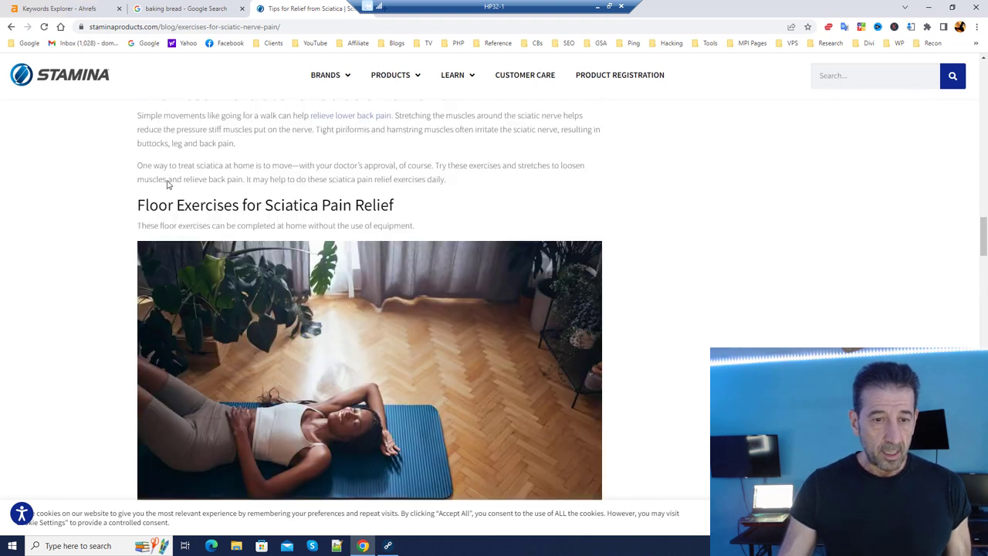
scroll(173, 179, "up", 15)
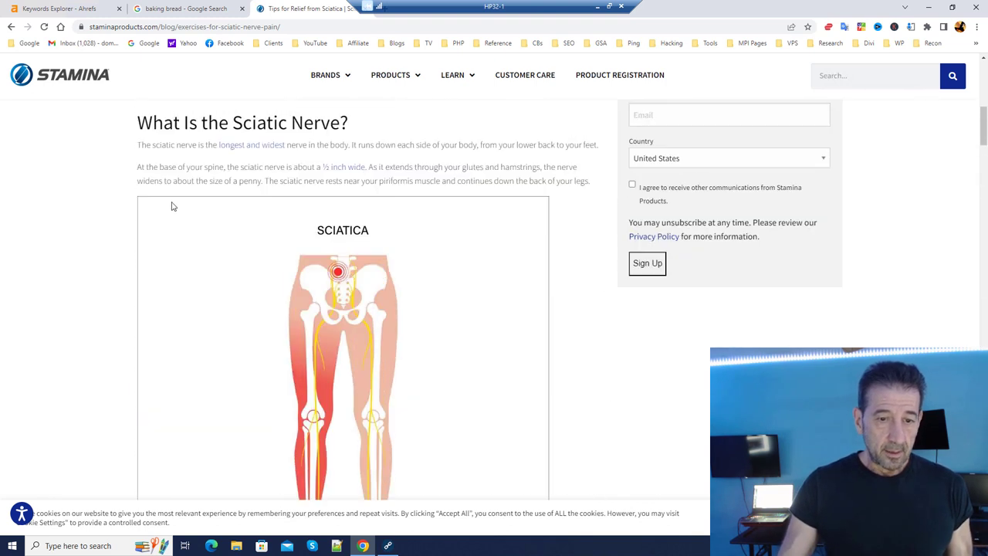
scroll(180, 220, "down", 4)
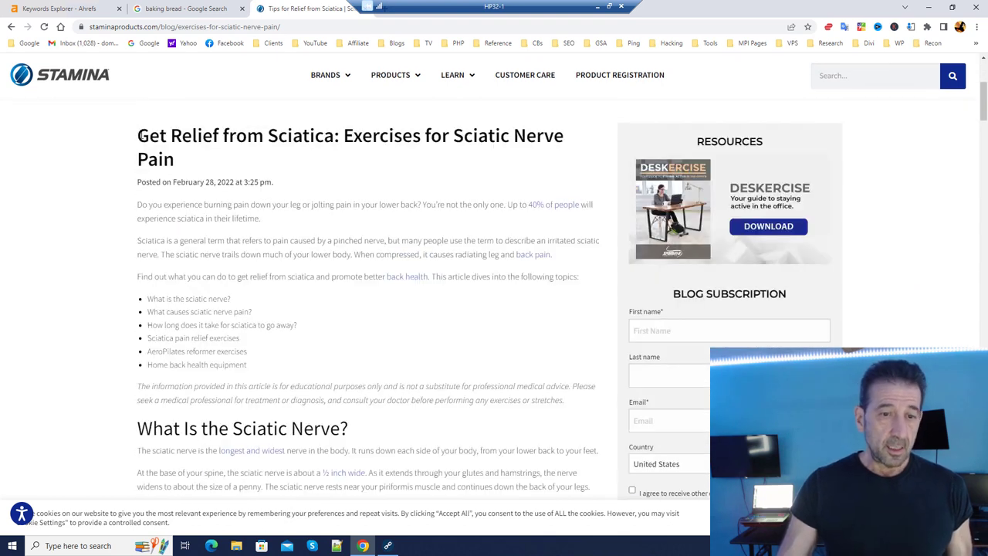
Copy the article text from the opening paragraph through the first paragraphs under What Is the Sciatic Nerve?
left_click_drag(136, 205, 526, 356)
right_click(526, 356)
left_click(548, 361)
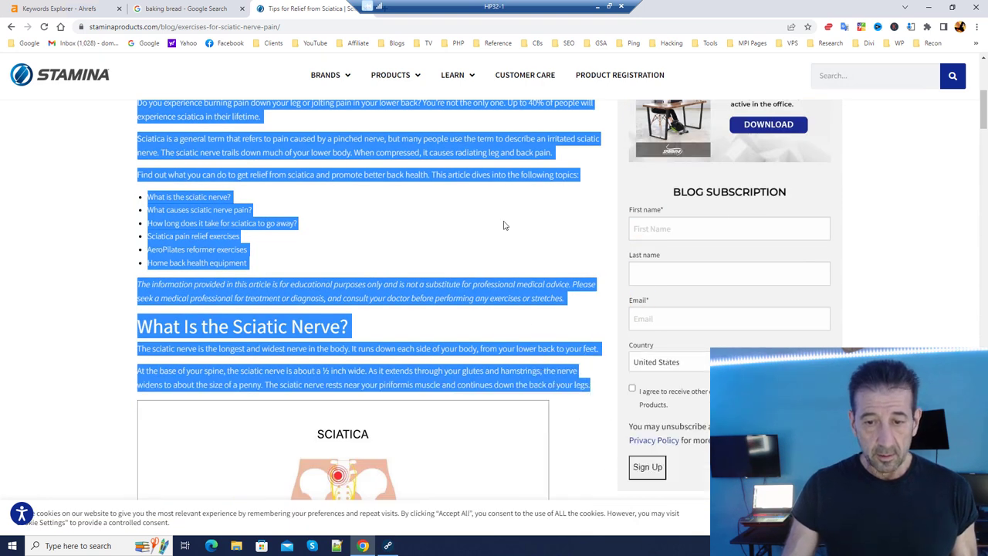
left_click(498, 220)
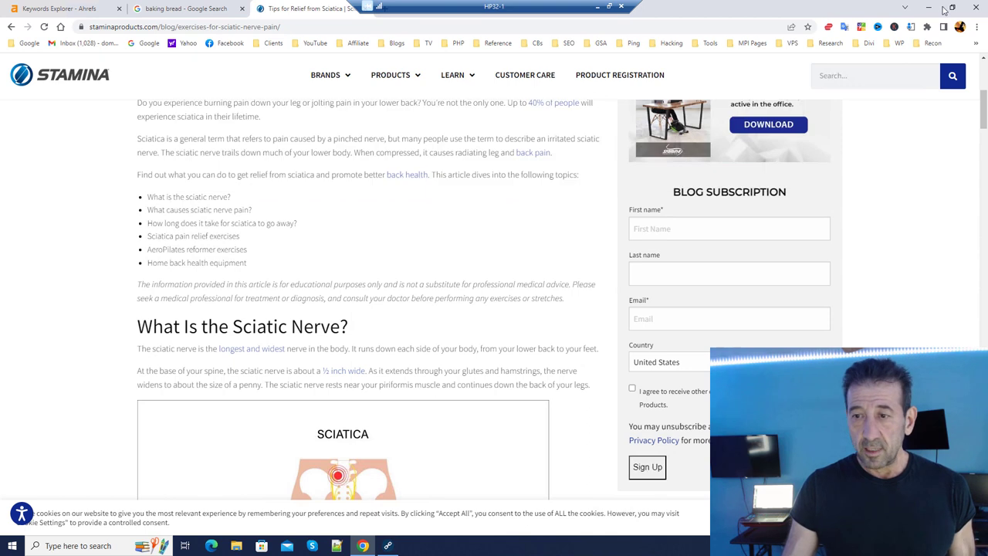
Return to SEO AutoPilot, paste the copied text into the Web 2.0 Blogs article field, and spin it with Free Spinner.
left_click(928, 6)
right_click(311, 296)
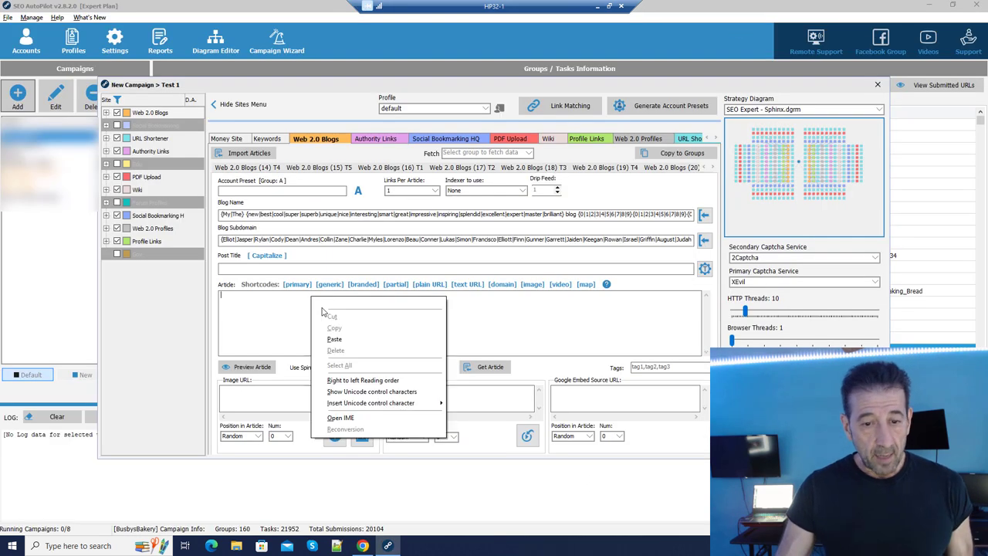
left_click(355, 340)
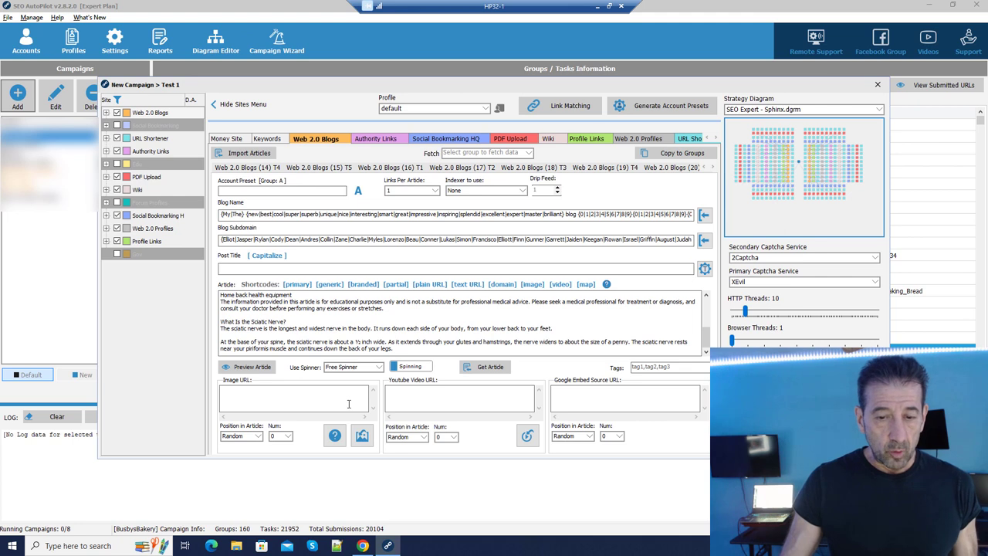
Look over the article text after spinning and the list of available spinner services.
left_click_drag(297, 296, 218, 297)
left_click(257, 300)
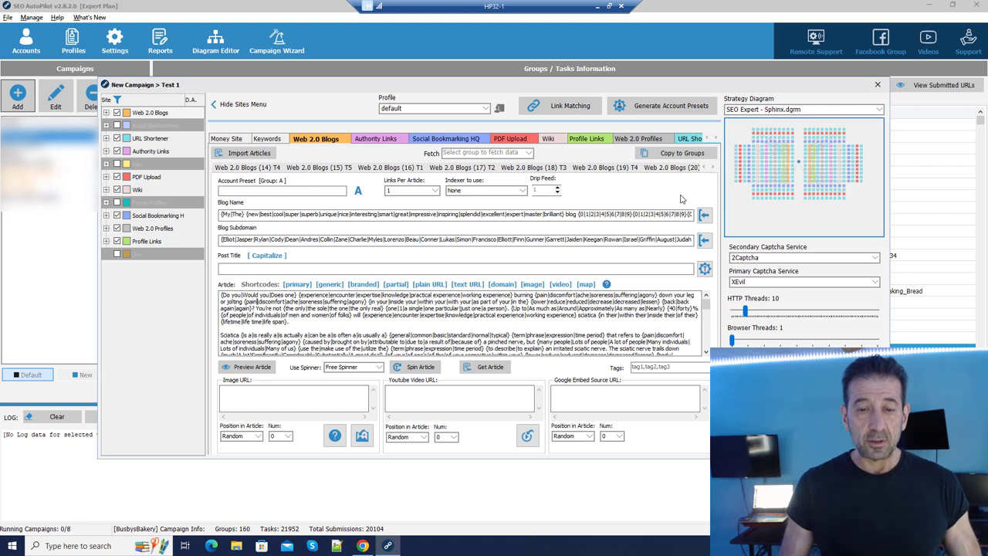
left_click(378, 367)
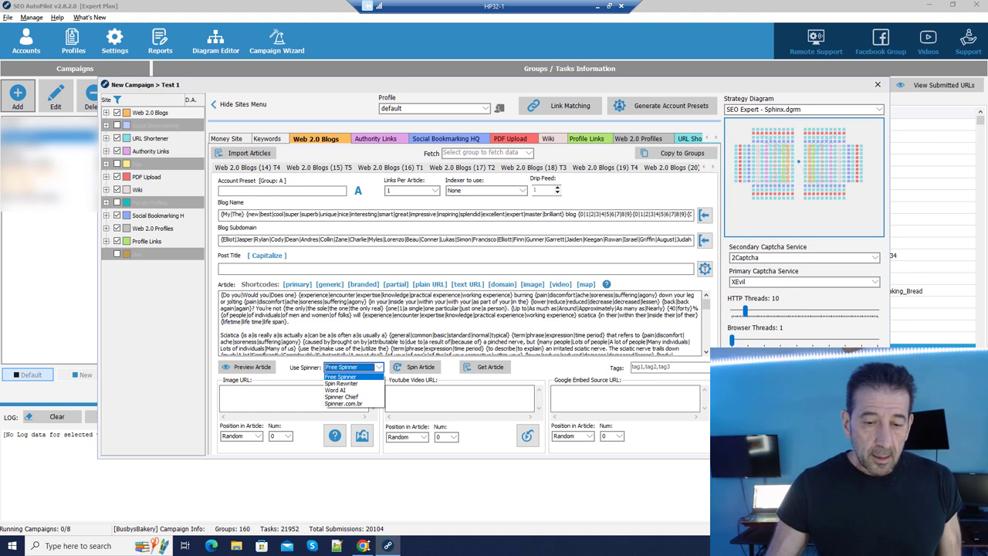
Switch to Chrome, open the bookmarked GPT-4 chat in ChatGPT, and log in with the Google account.
left_click(362, 545)
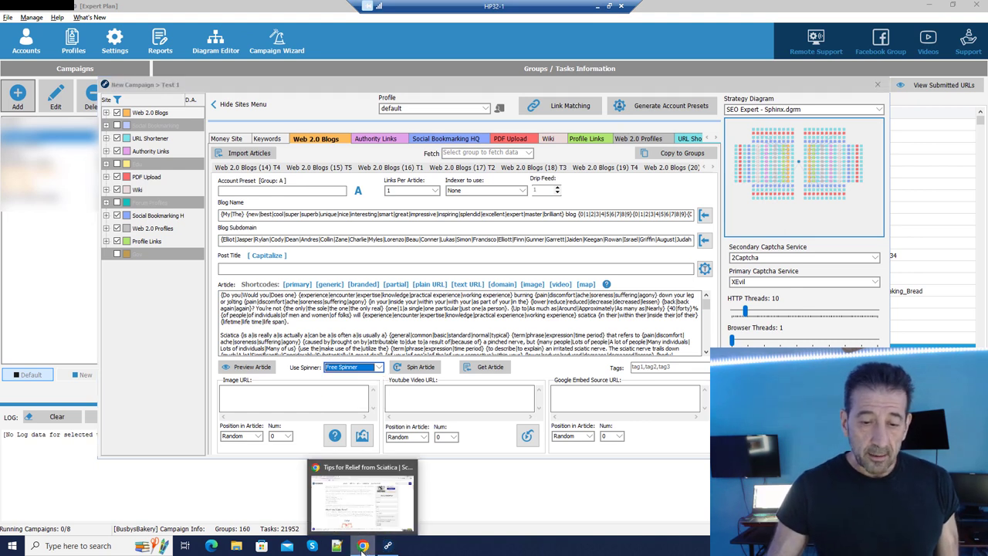
left_click(363, 546)
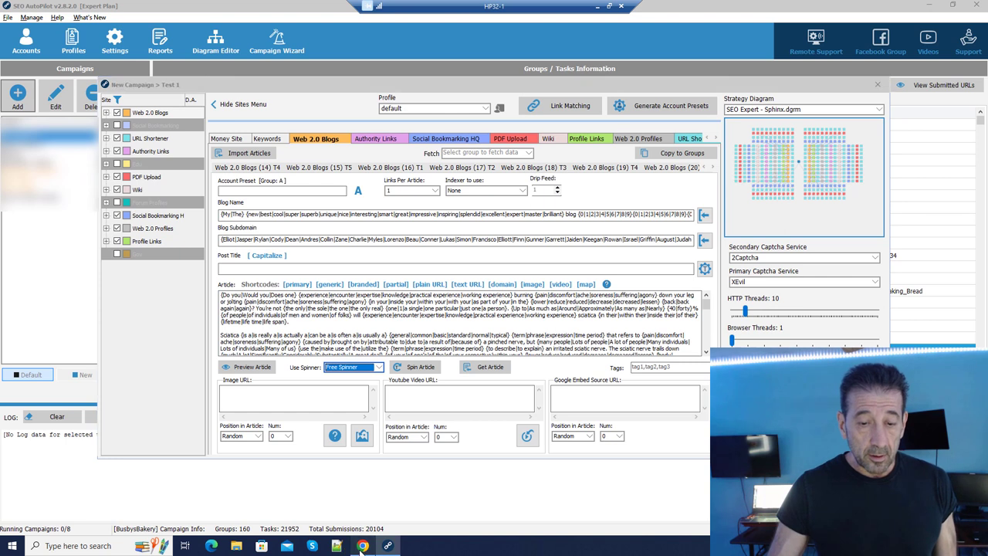
left_click(363, 546)
scroll(282, 154, "up", 5)
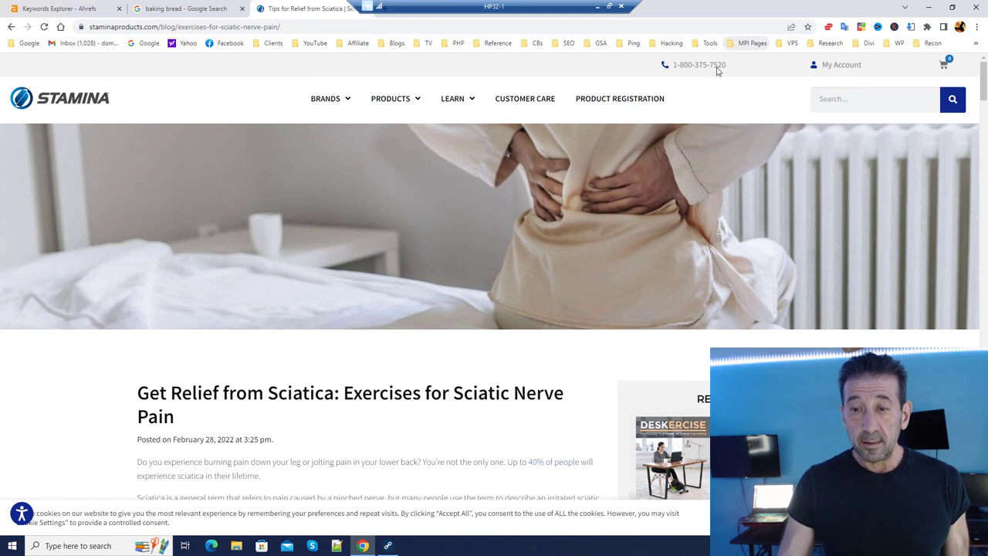
left_click(709, 43)
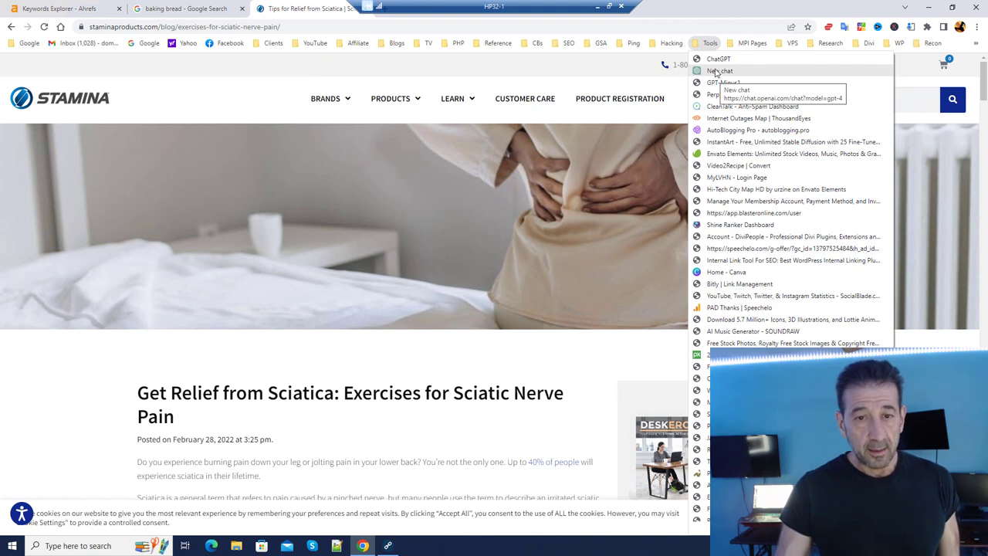
left_click(718, 71)
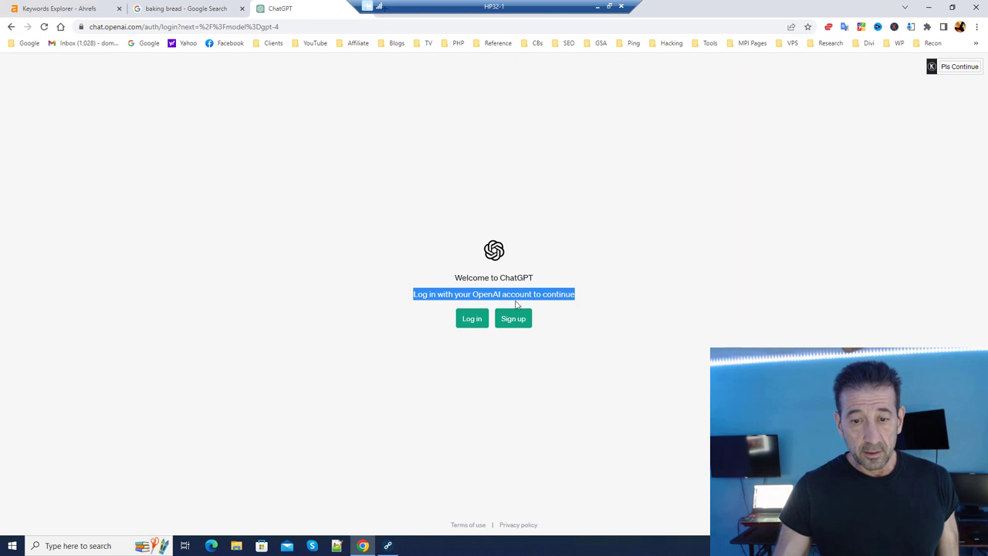
left_click(472, 319)
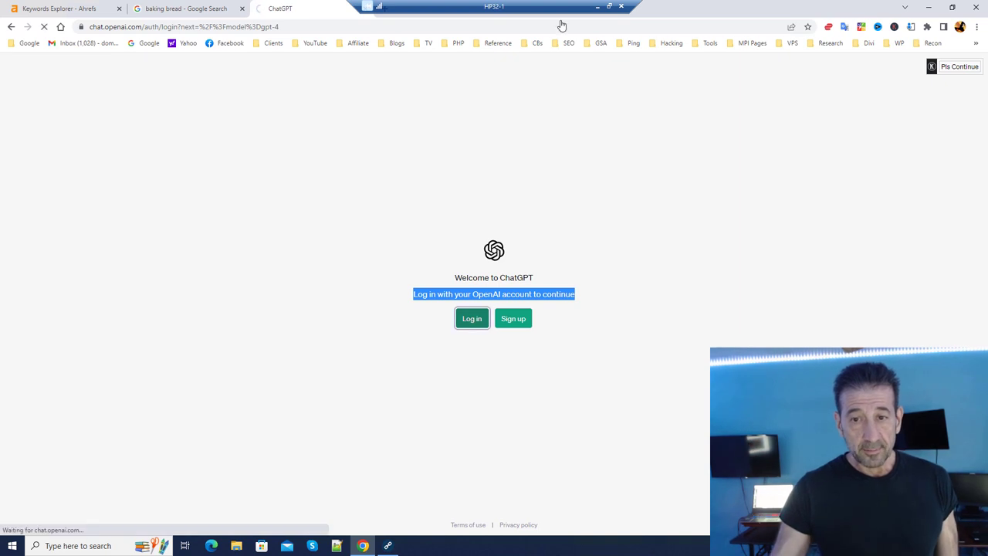
left_click(495, 352)
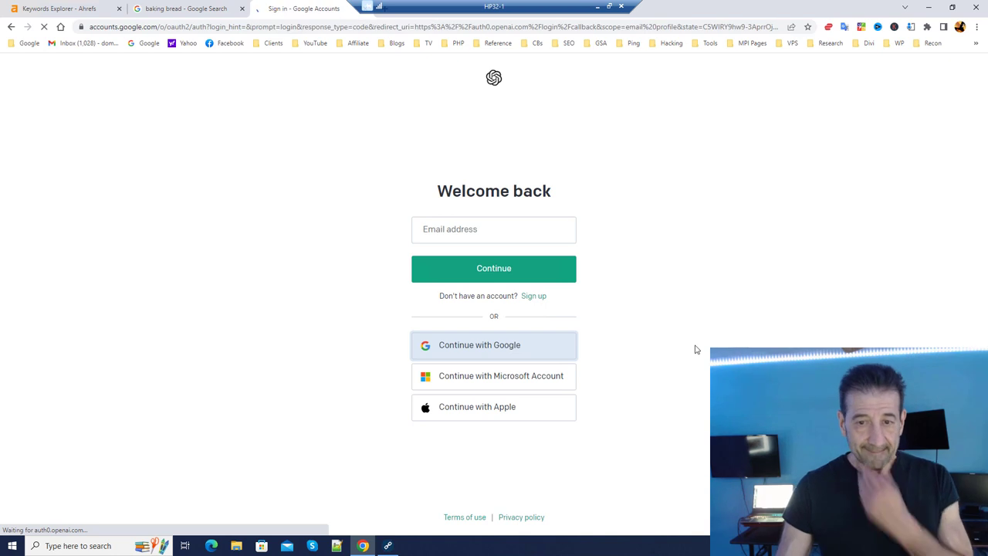
left_click(456, 270)
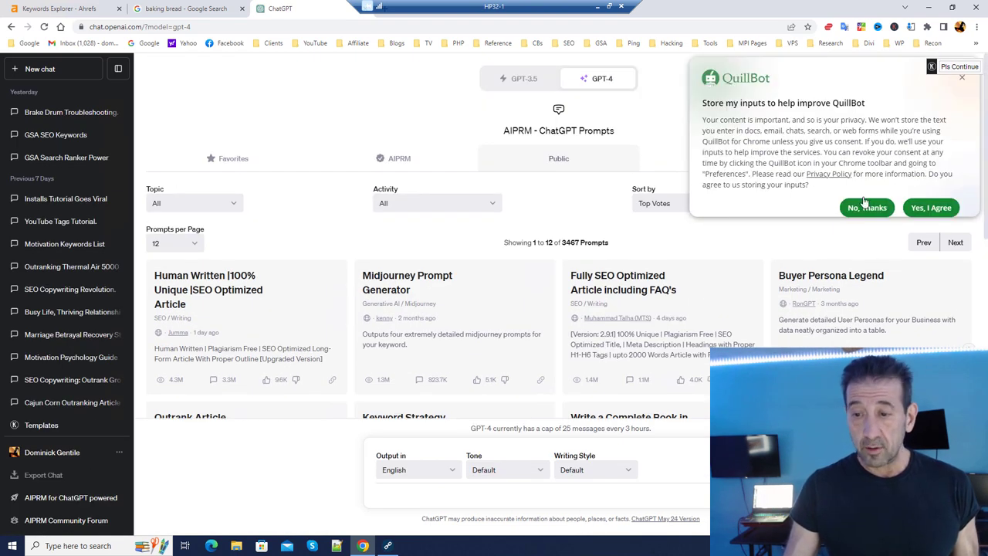
Decline QuillBot's request to store inputs and look over the AIPRM prompts on the ChatGPT page.
left_click(848, 214)
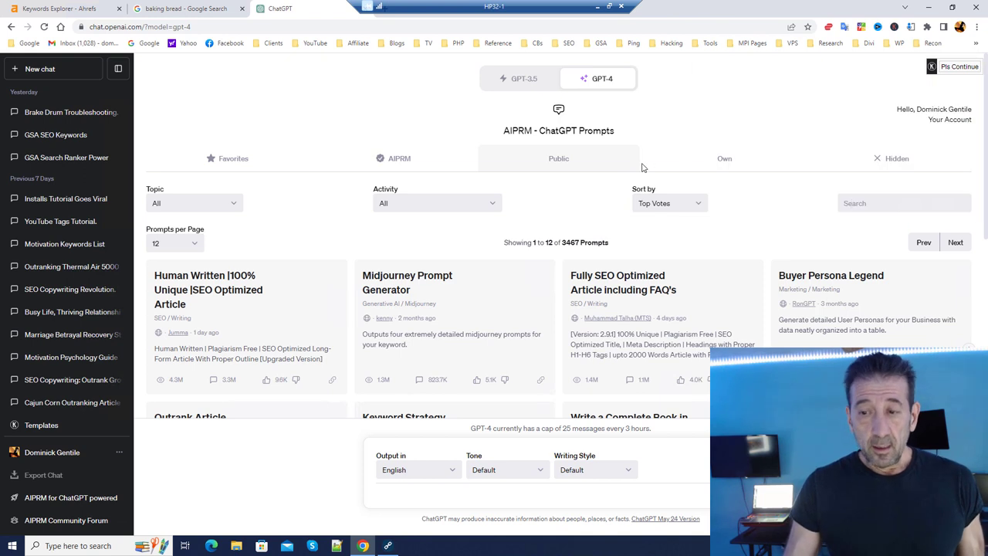
left_click_drag(502, 130, 534, 130)
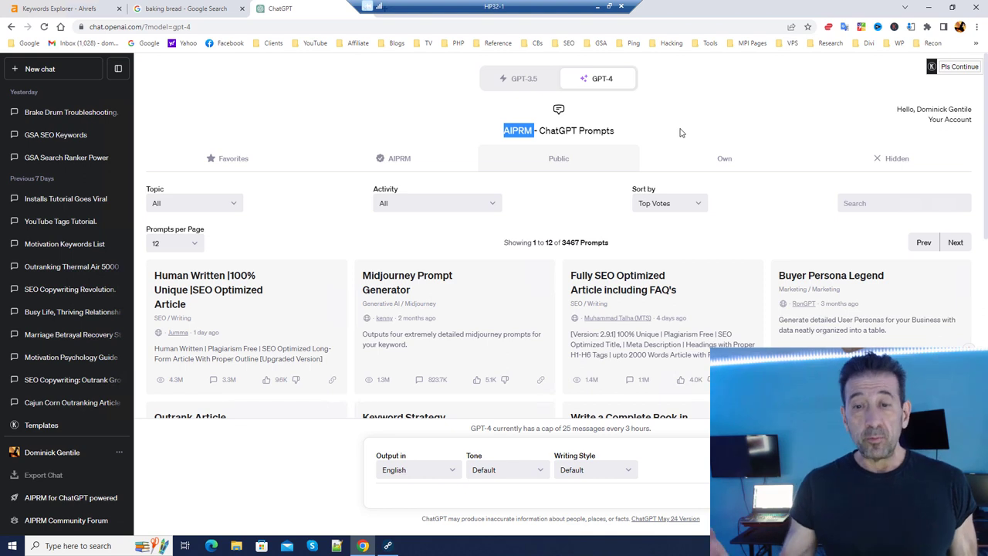
left_click(502, 124)
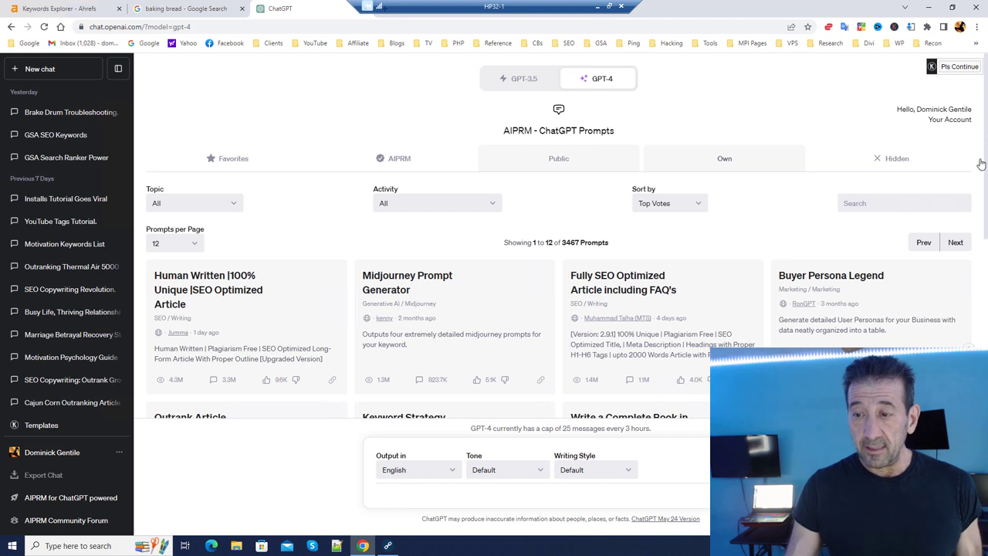
Look over the public AIPRM prompts in ChatGPT and search them for "spintax".
scroll(965, 193, "down", 5)
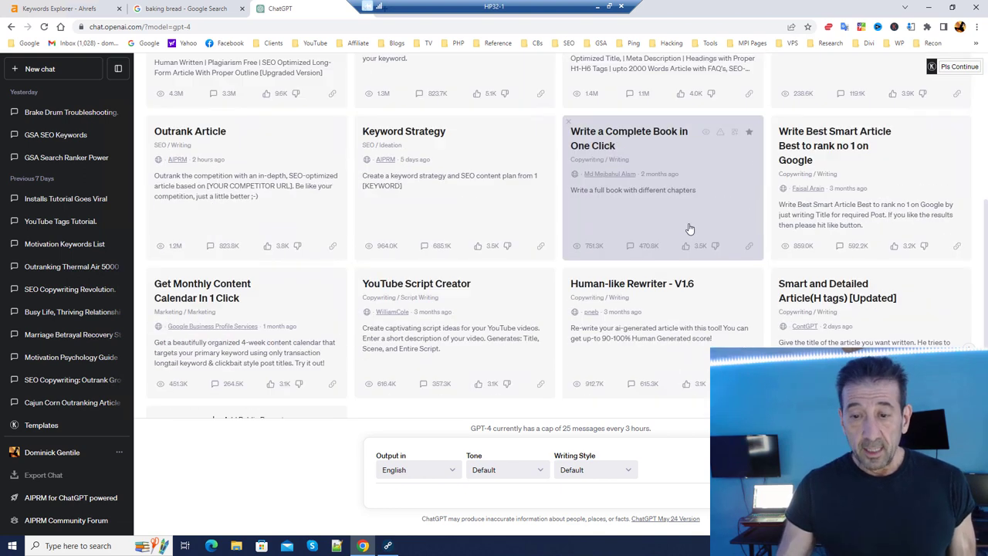
scroll(607, 237, "up", 5)
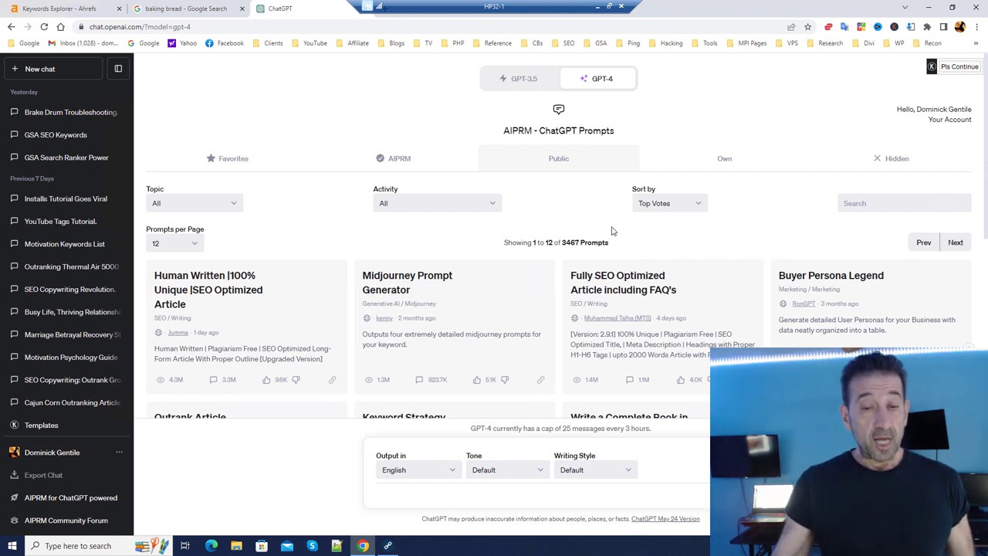
scroll(646, 351, "down", 1)
scroll(734, 249, "up", 1)
left_click(868, 202)
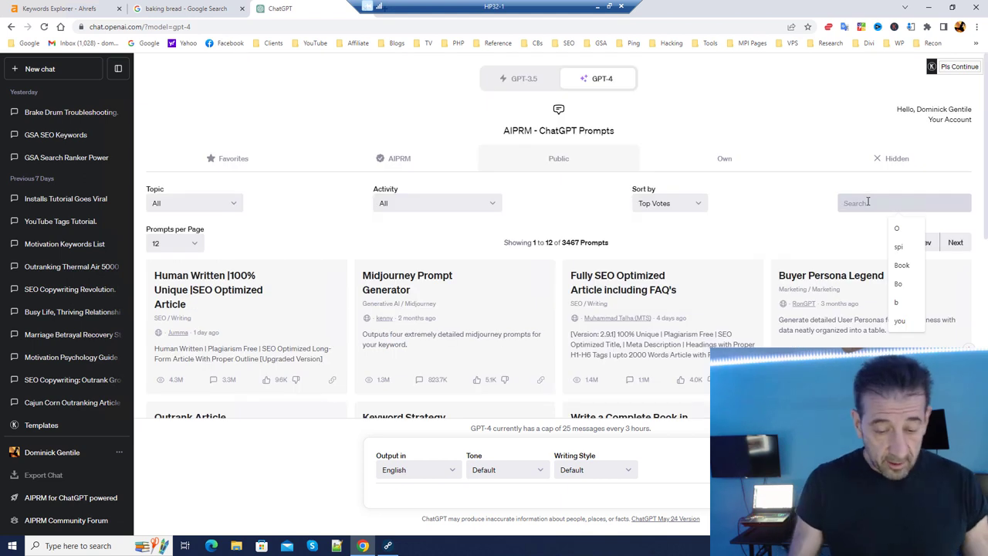
type("spintax")
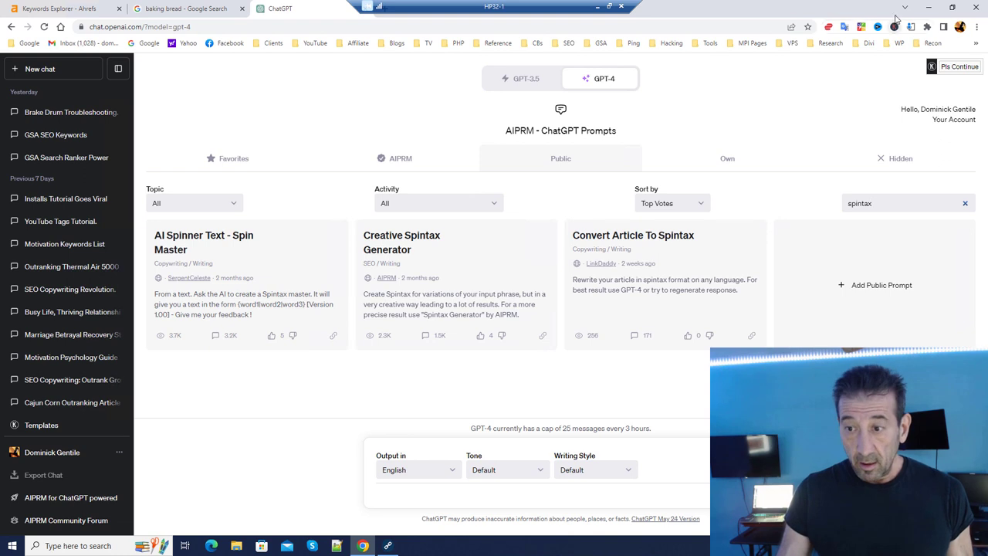
Switch back to SEO AutoPilot and try to generate a post title for the Web 2.0 Blogs article.
left_click(929, 6)
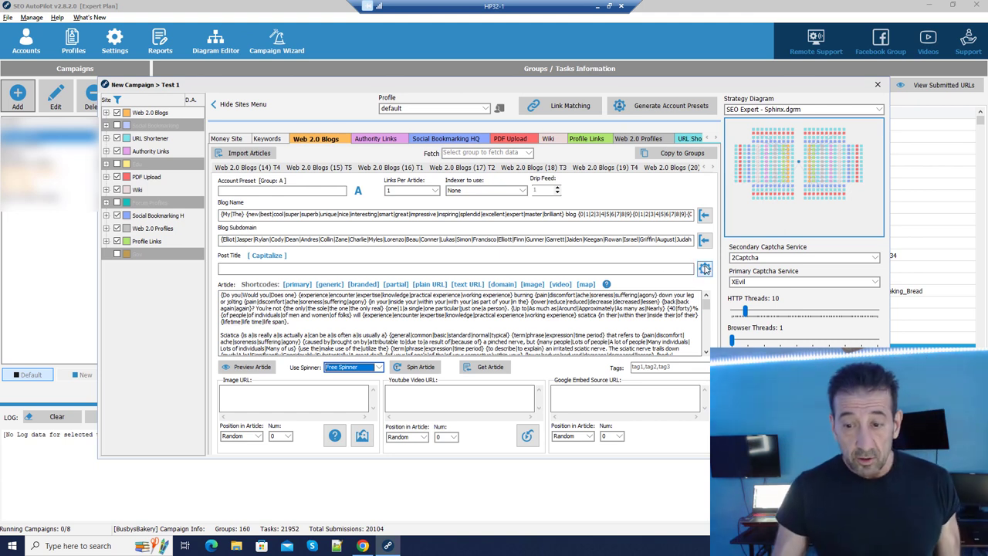
left_click(705, 269)
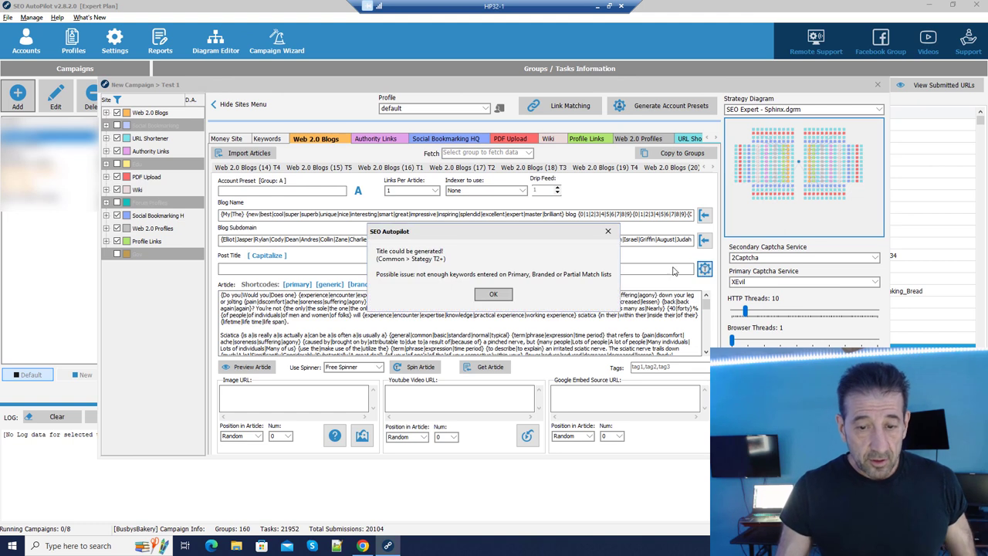
left_click(492, 298)
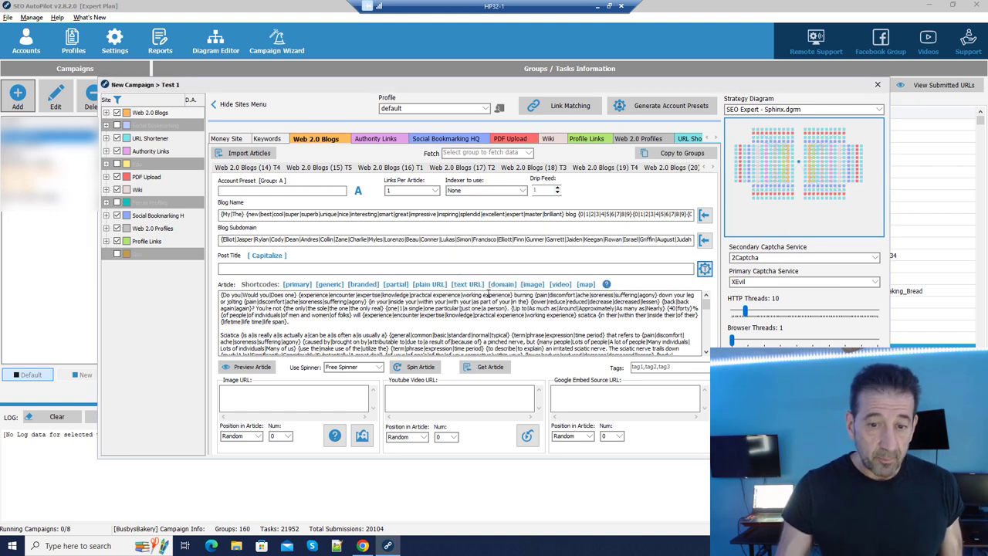
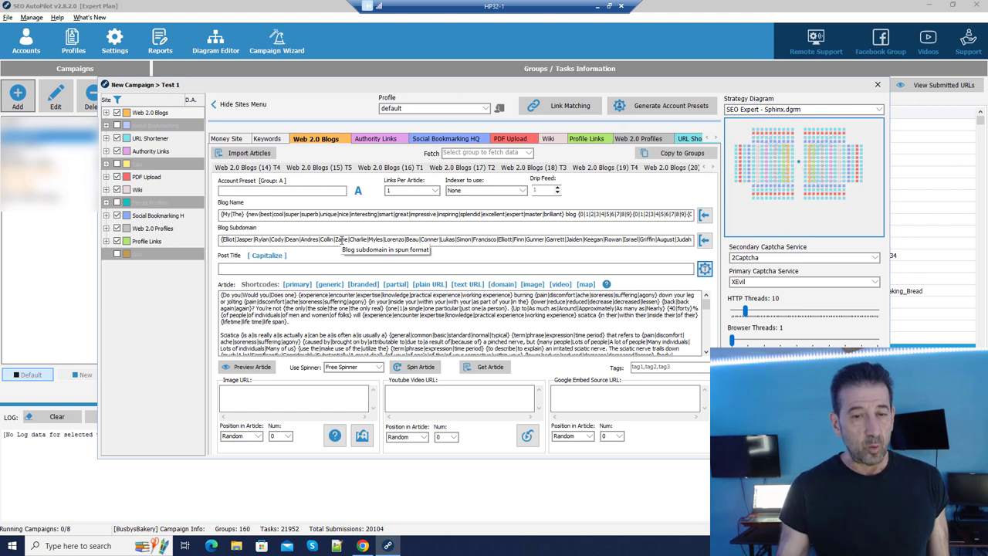
Review the remaining Web 2.0 Blogs groups, the Authority Links fields, and the Profile Links groups of the Test 1 campaign.
left_click(710, 167)
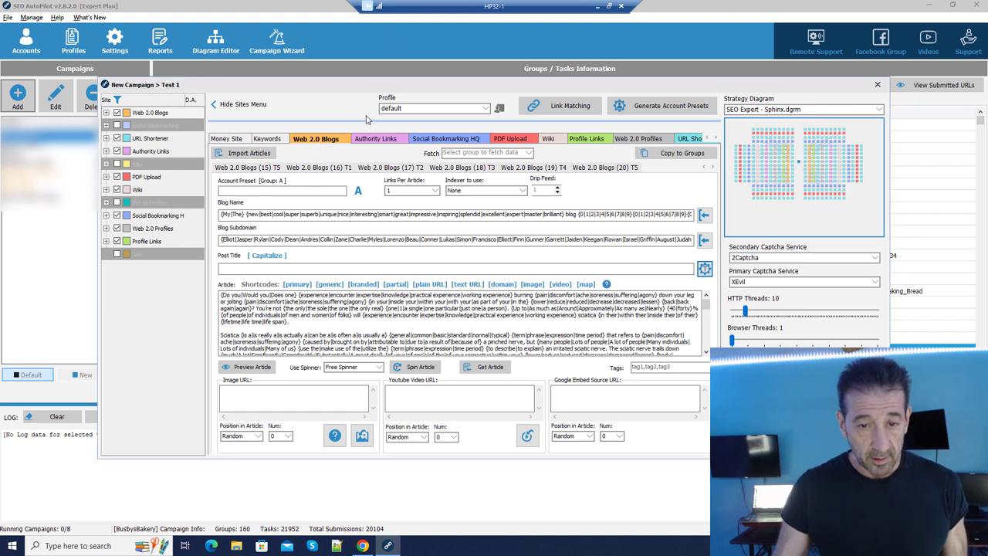
left_click(379, 140)
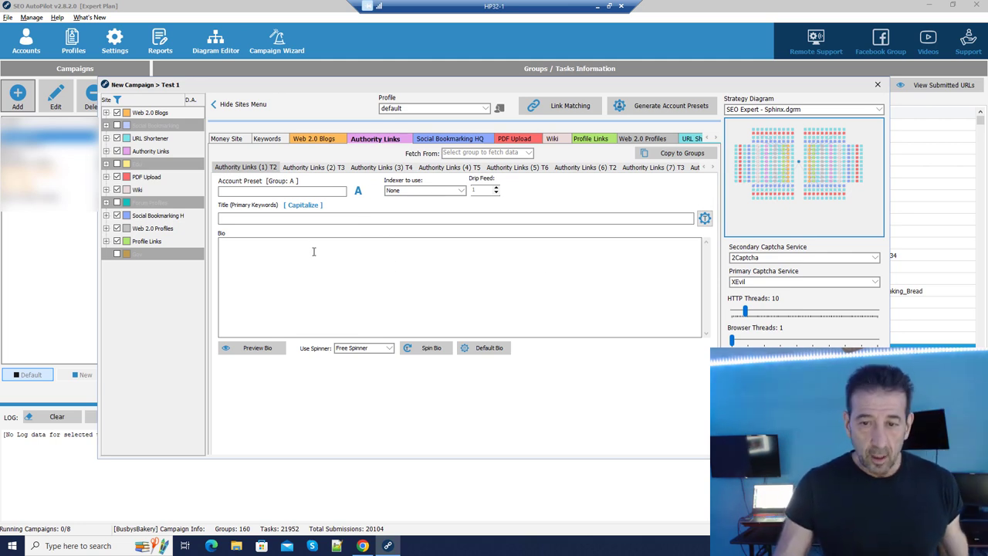
left_click(590, 139)
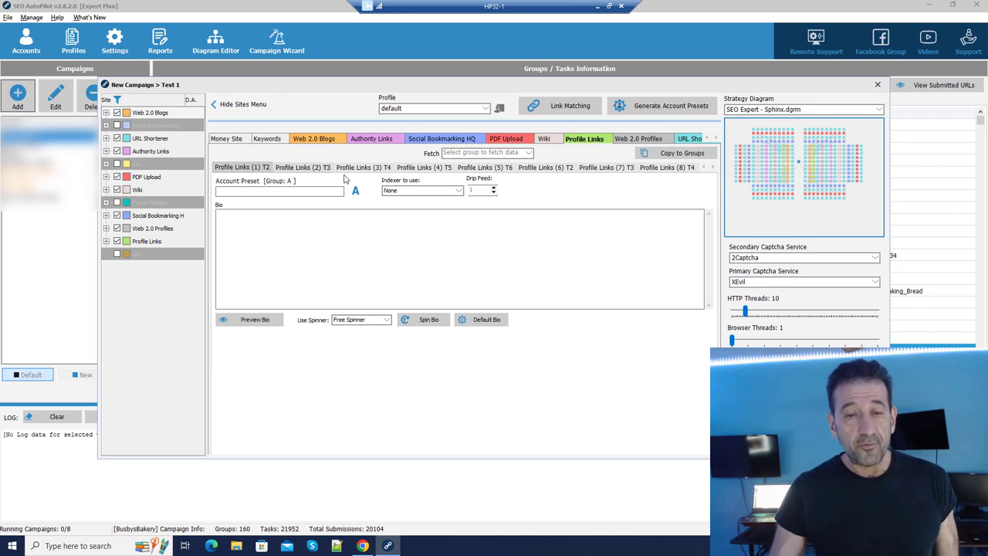
key("Right")
key("Right")
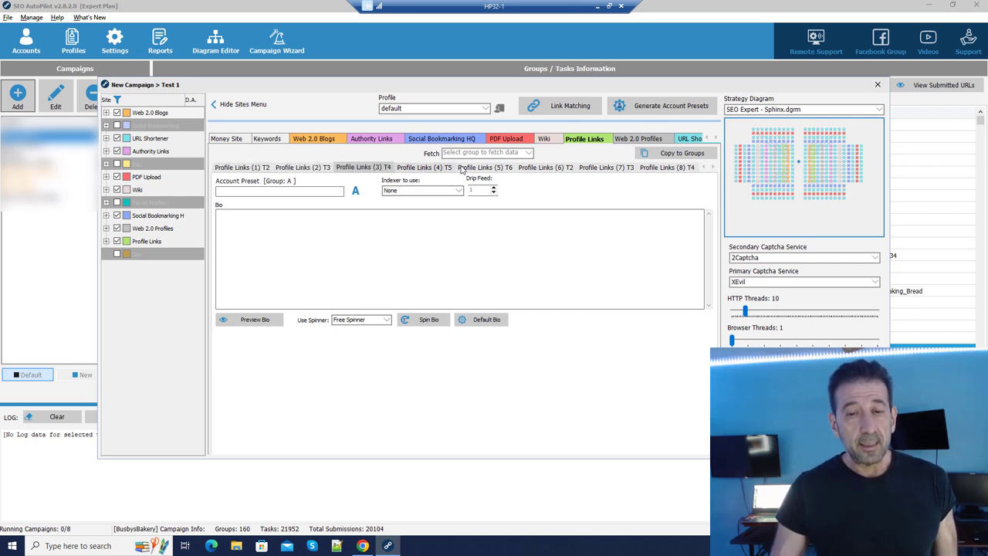
key("Right")
key("Right")
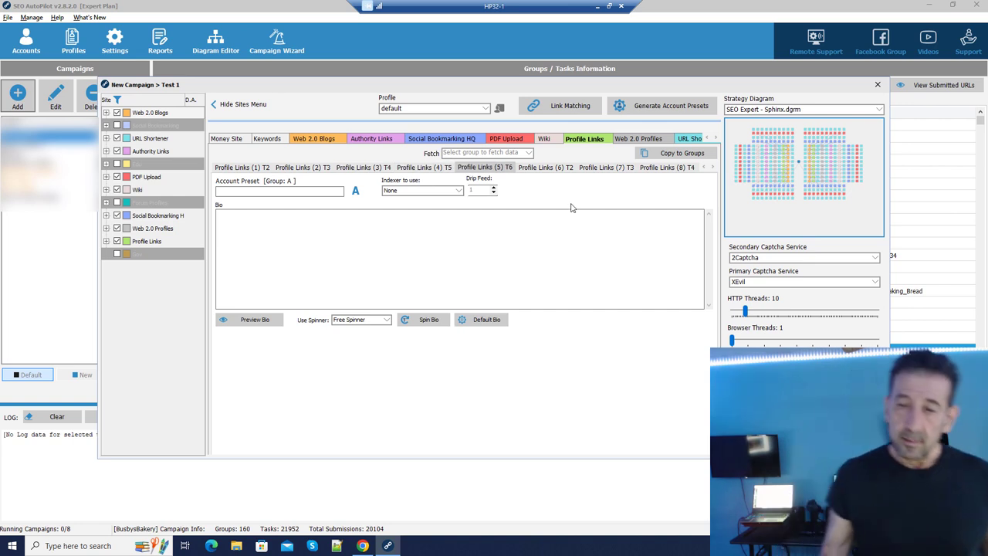
left_click(548, 172)
key("Right")
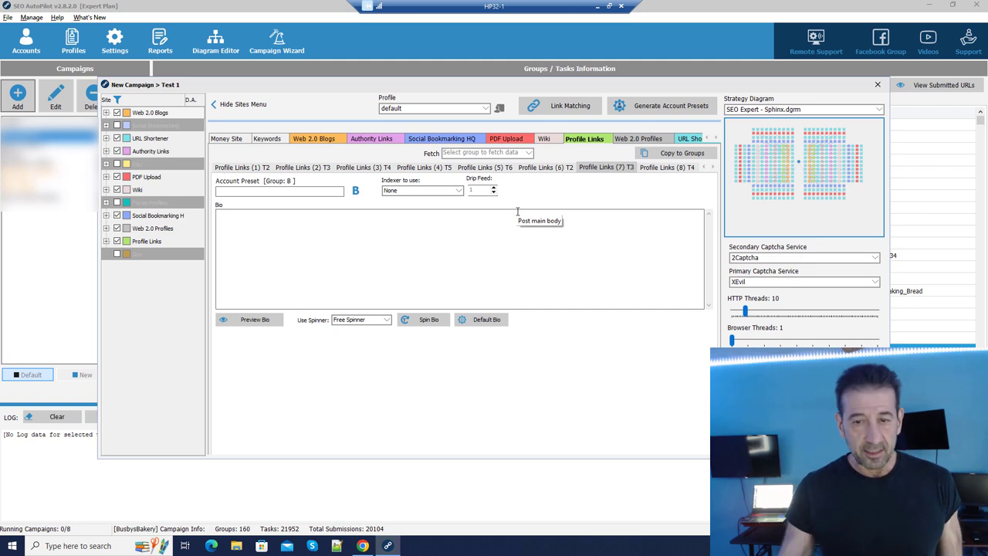
Compare the content fields required for Authority Links, Social Bookmarking HQ, PDF Upload, Wiki, and Web 2.0 Blogs.
left_click(360, 140)
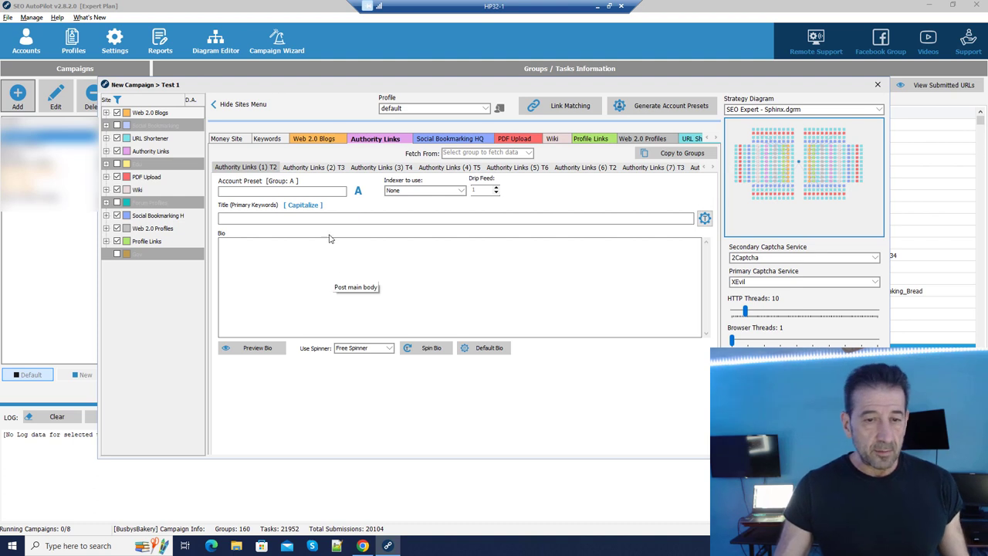
left_click(444, 142)
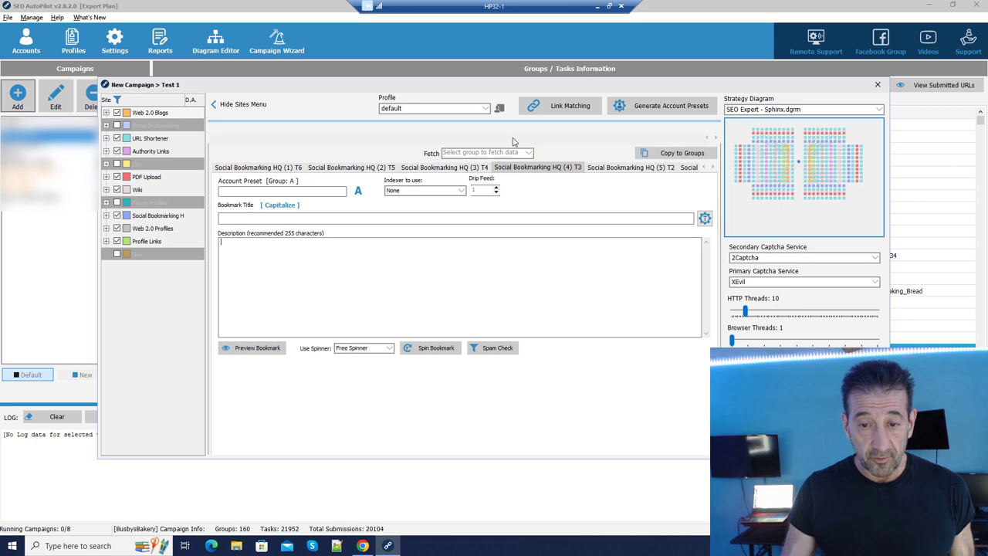
left_click(512, 138)
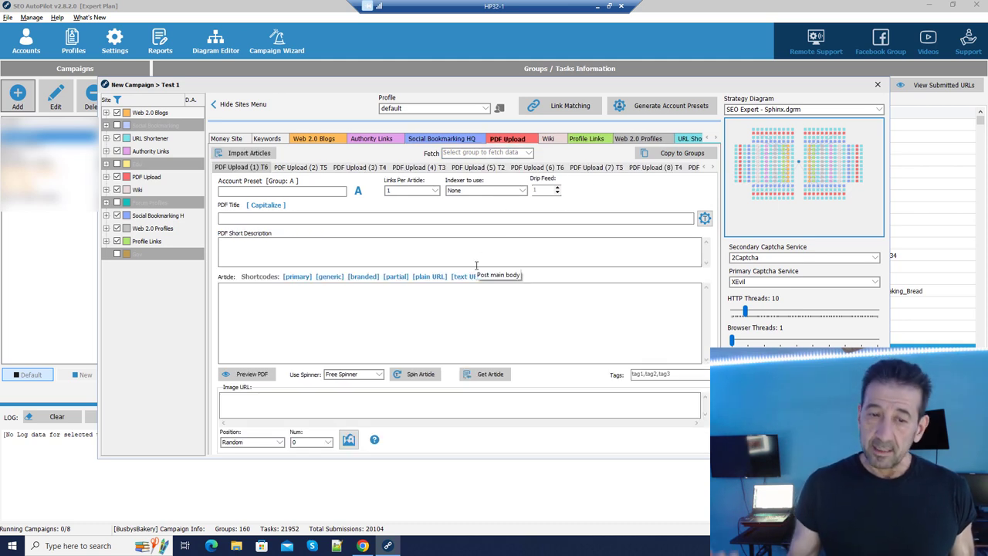
left_click(546, 138)
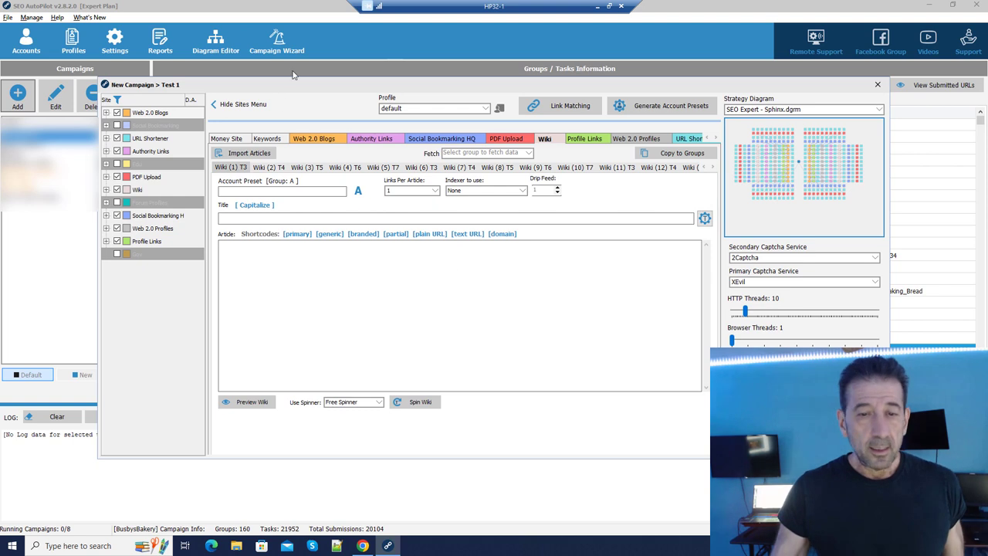
left_click(313, 139)
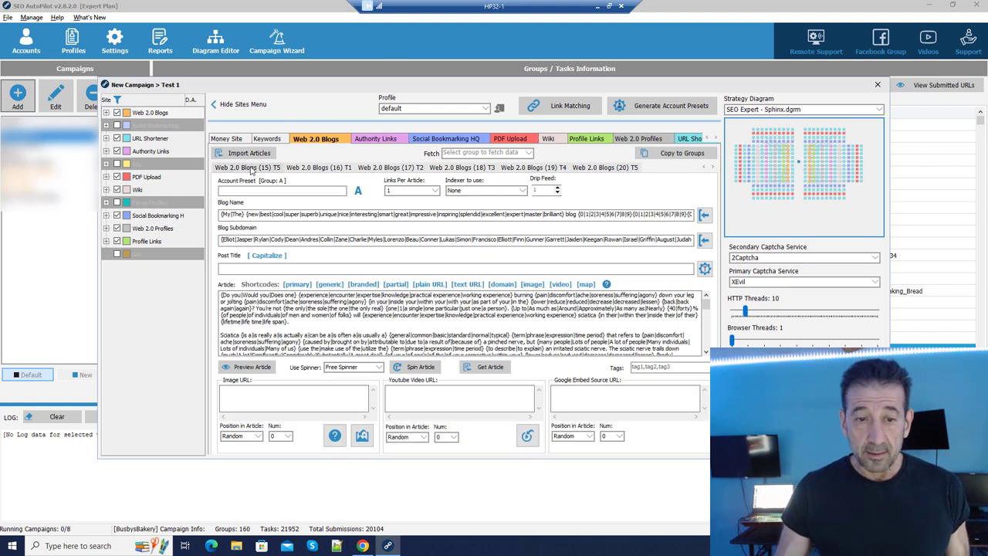
Examine the content fields for Web 2.0 Profiles and look through its tier groups.
left_click(586, 141)
left_click(622, 141)
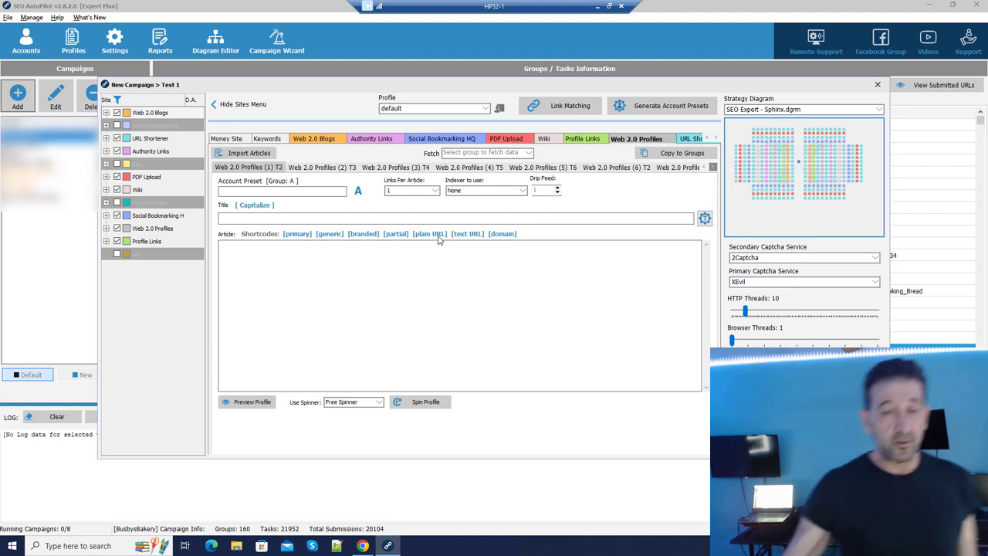
key("ctrl+Tab")
key("ctrl+Tab")
key("ctrl+Tab")
key("ctrl+Tab")
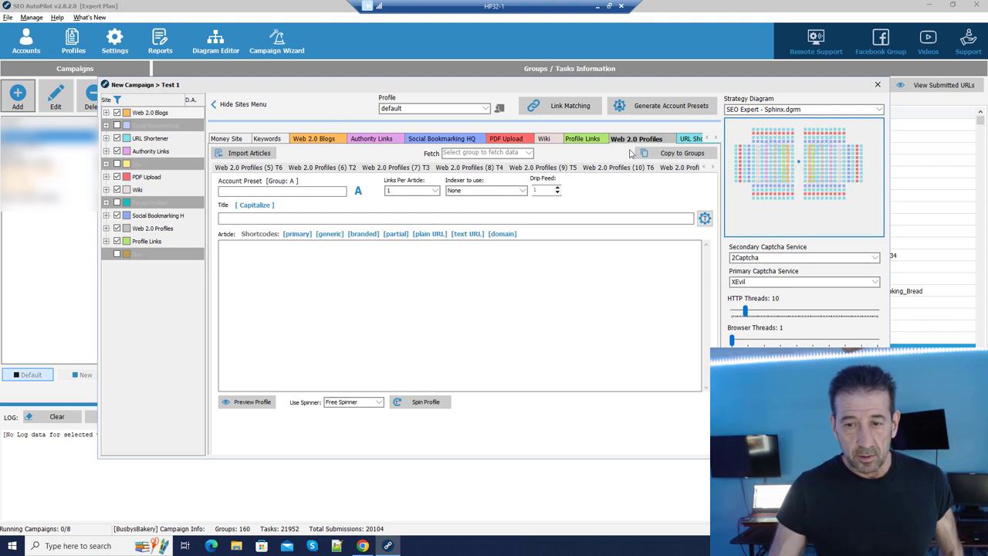
Examine the URL Shortener settings and the indexer services available for them.
left_click(714, 138)
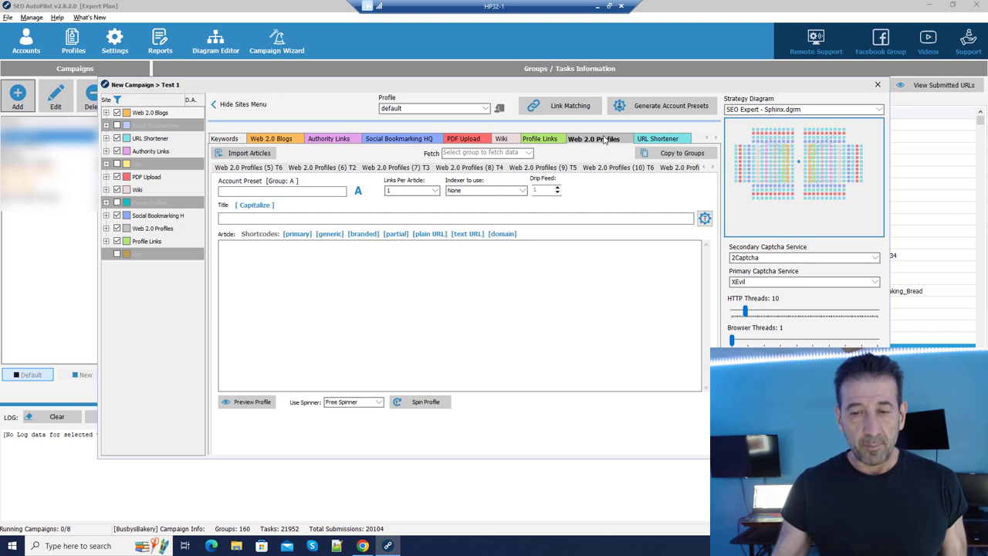
left_click(654, 139)
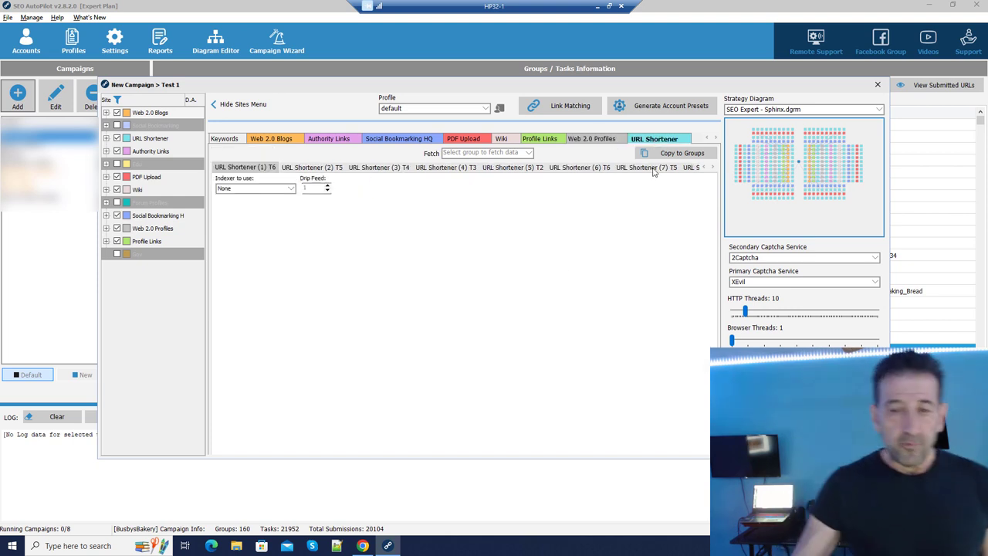
left_click(290, 191)
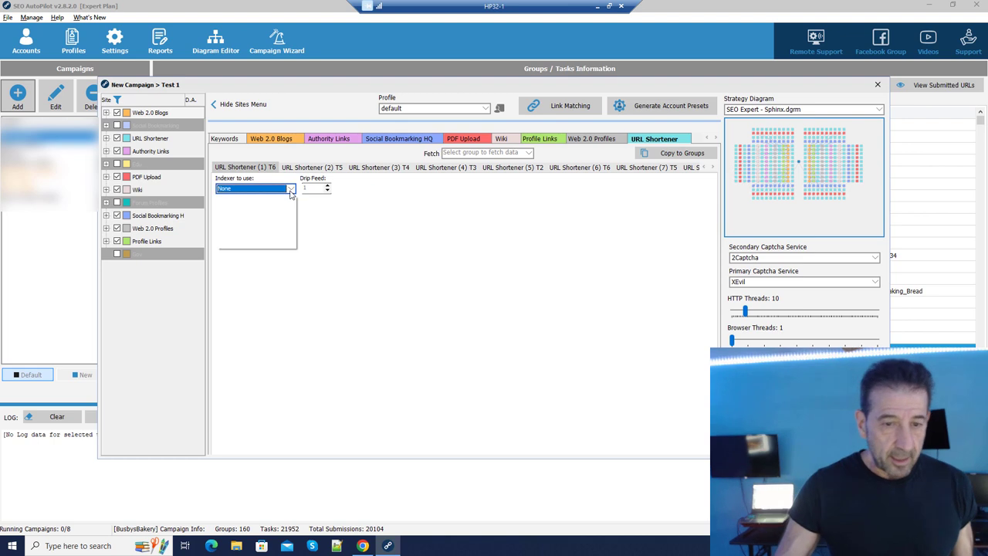
left_click(386, 195)
left_click(282, 190)
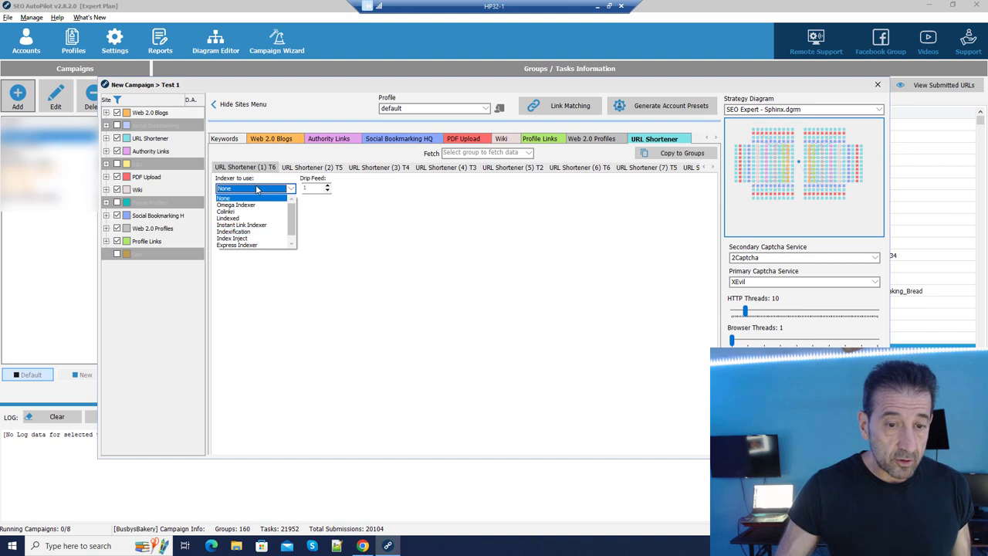
left_click(394, 215)
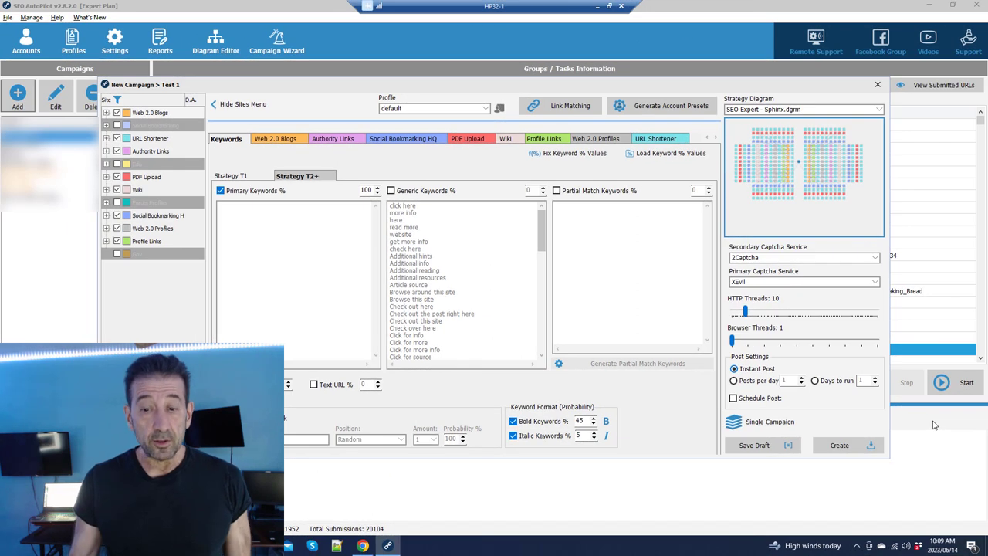
Save the Test 1 campaign as a draft.
left_click(771, 449)
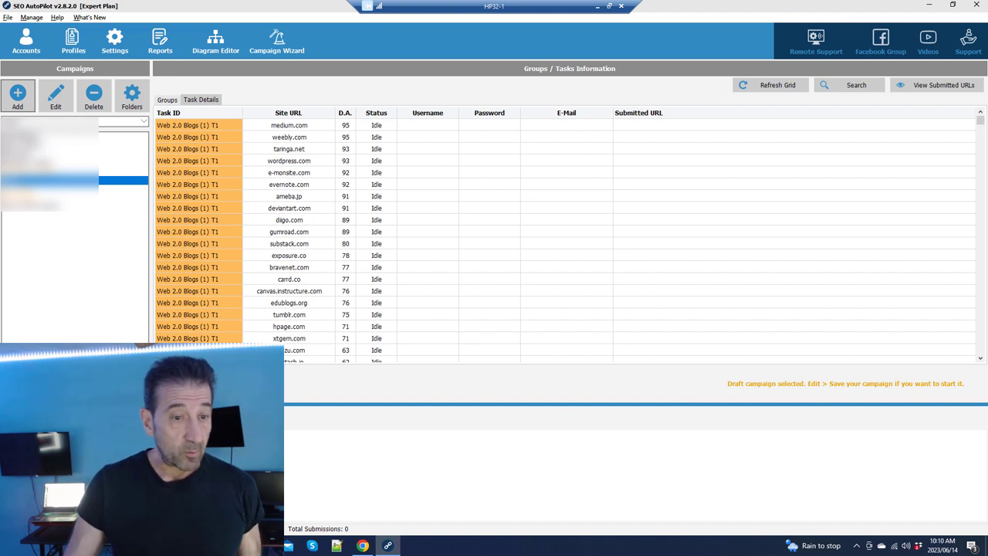
Check which settings of the previously run Meditation Chakra campaign can be edited, and save the edit dialog without changes.
left_click(77, 162)
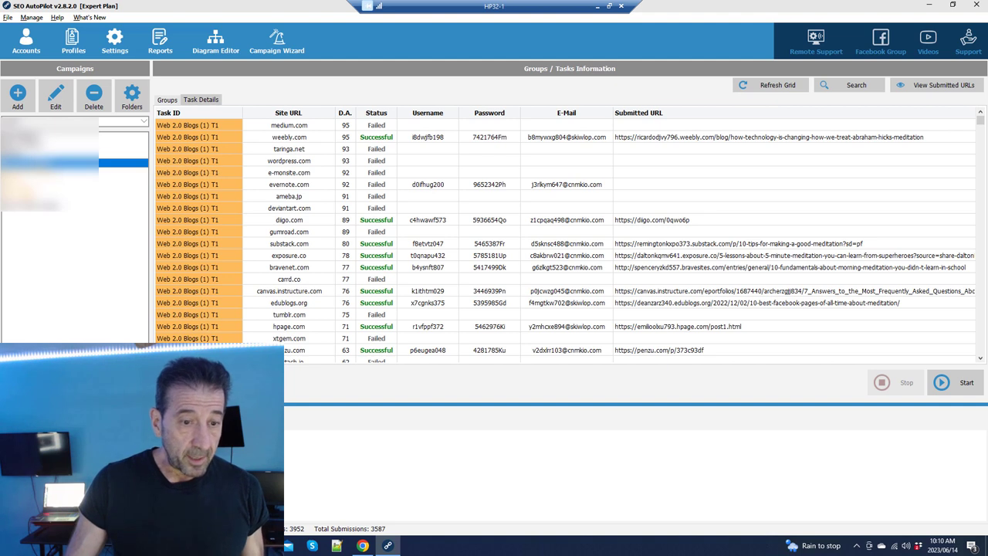
left_click(64, 107)
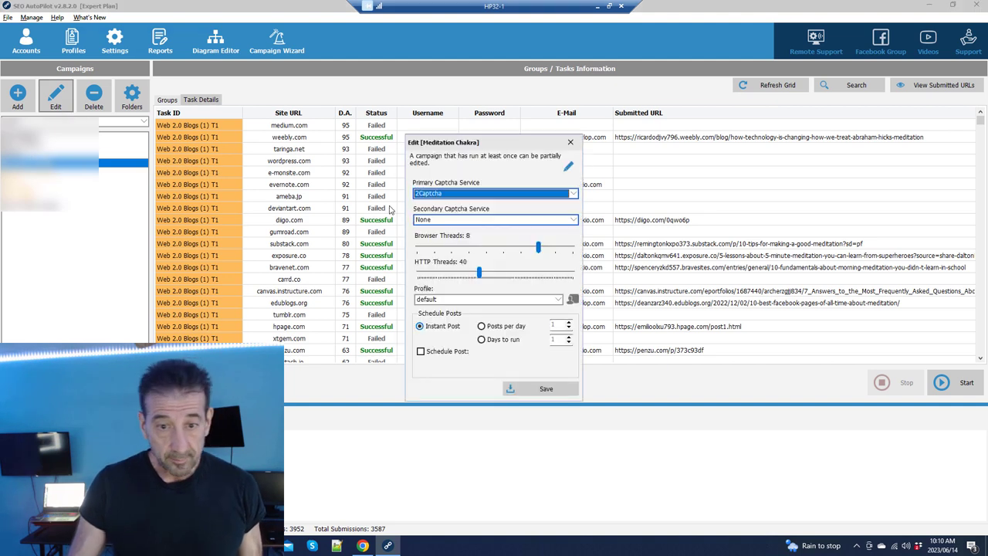
left_click(545, 389)
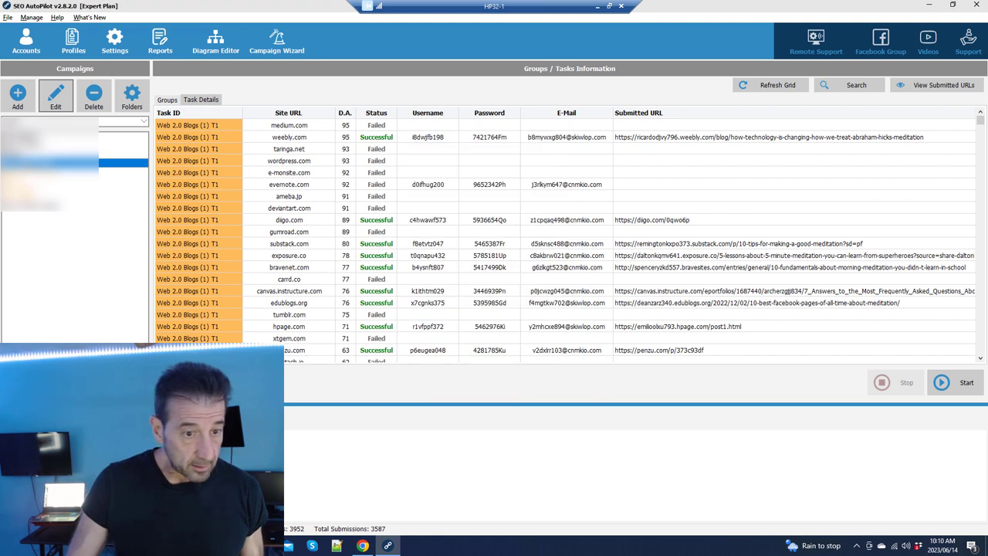
Open the Meditation Chakra 2 draft campaign for editing and review its money site URLs and Strategy T1 keywords.
left_click(46, 172)
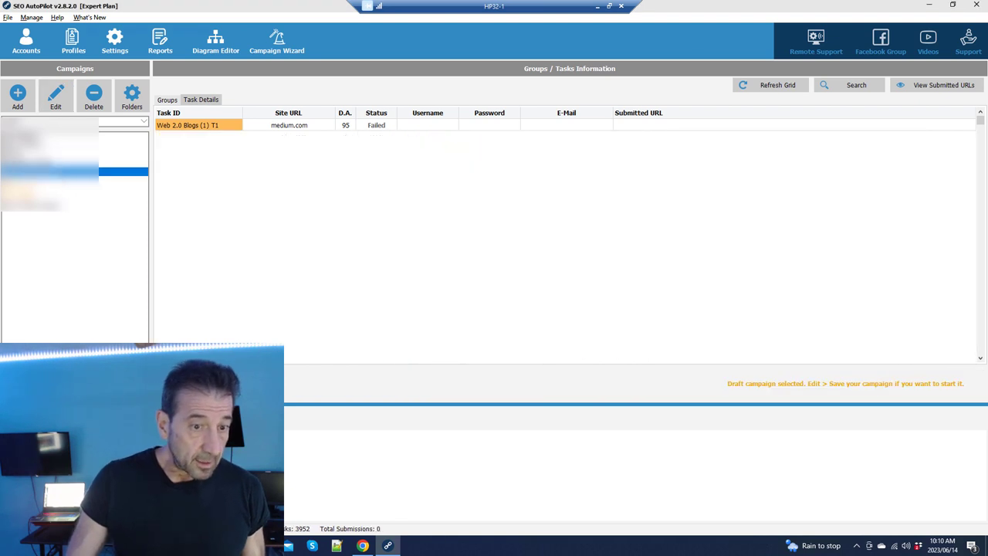
right_click(34, 171)
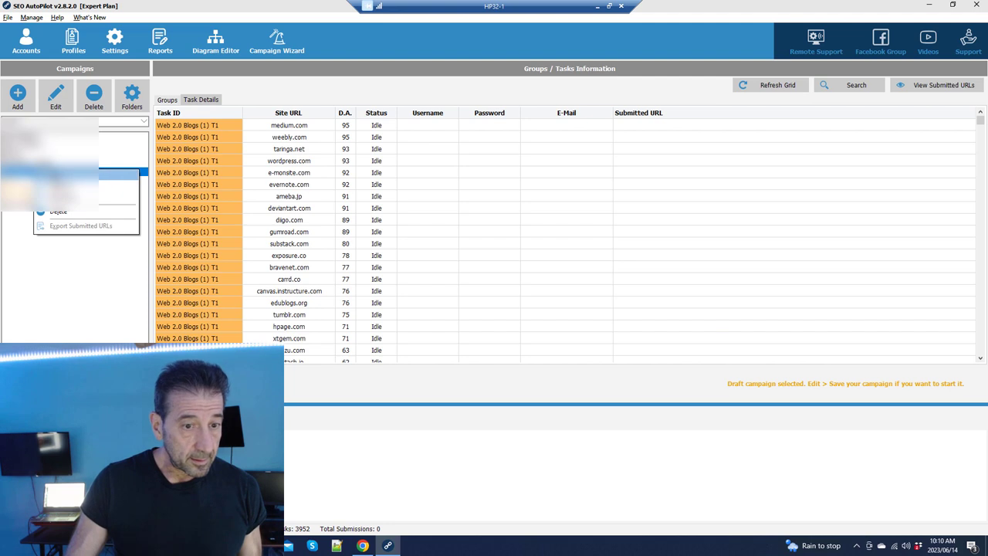
left_click(85, 185)
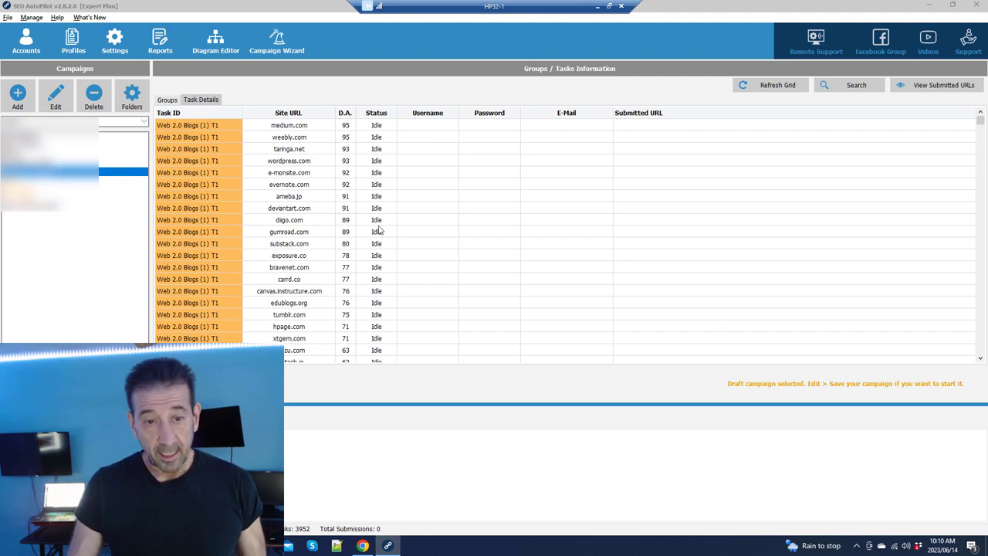
left_click(60, 105)
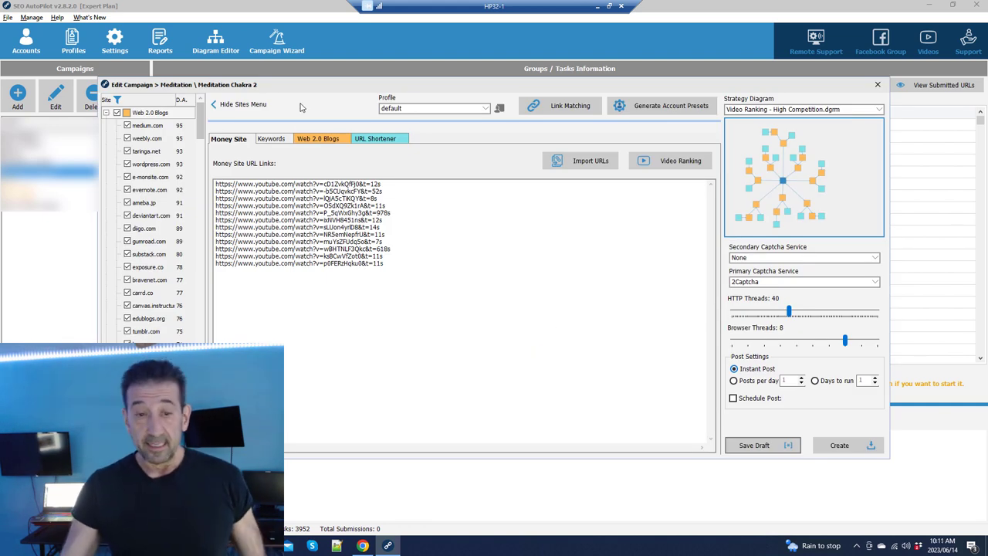
left_click(275, 141)
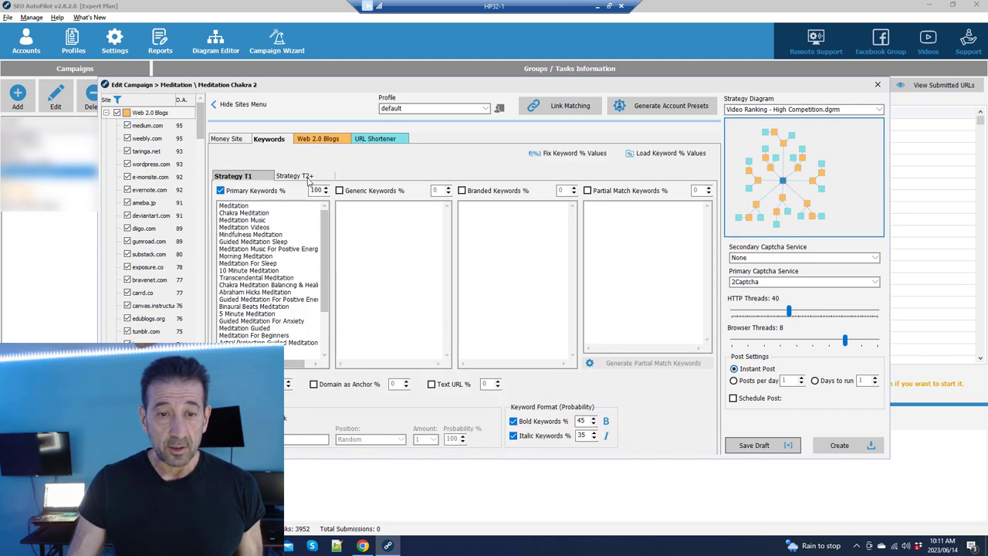
Look over the draft's Web 2.0 Blogs and URL Shortener settings, collapse the Web 2.0 Blogs site list and hide the sites menu.
left_click(318, 141)
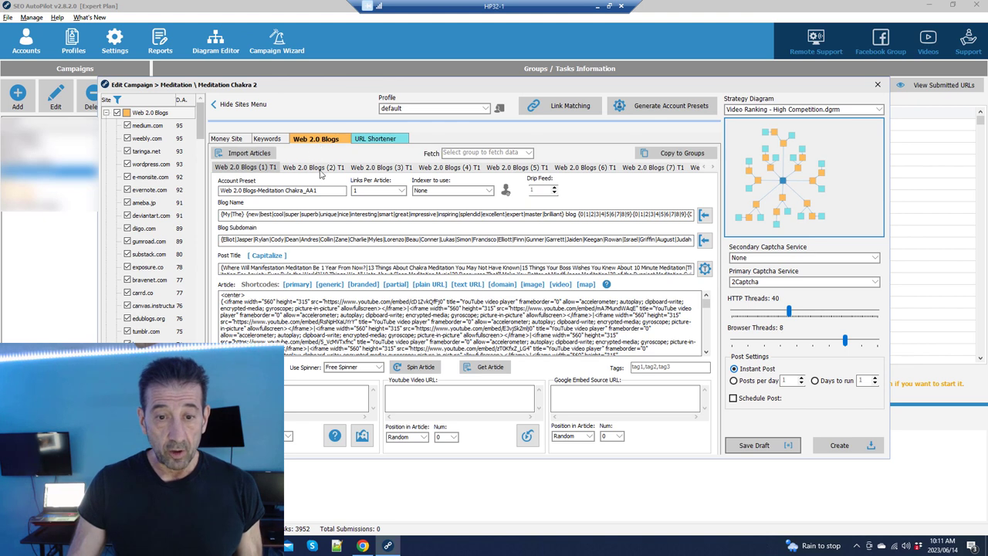
left_click(375, 140)
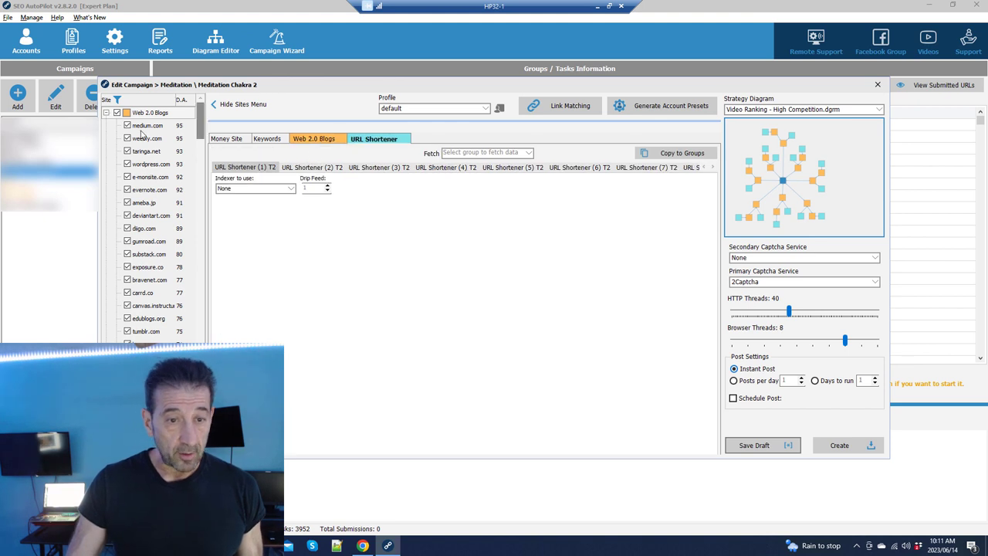
left_click(107, 113)
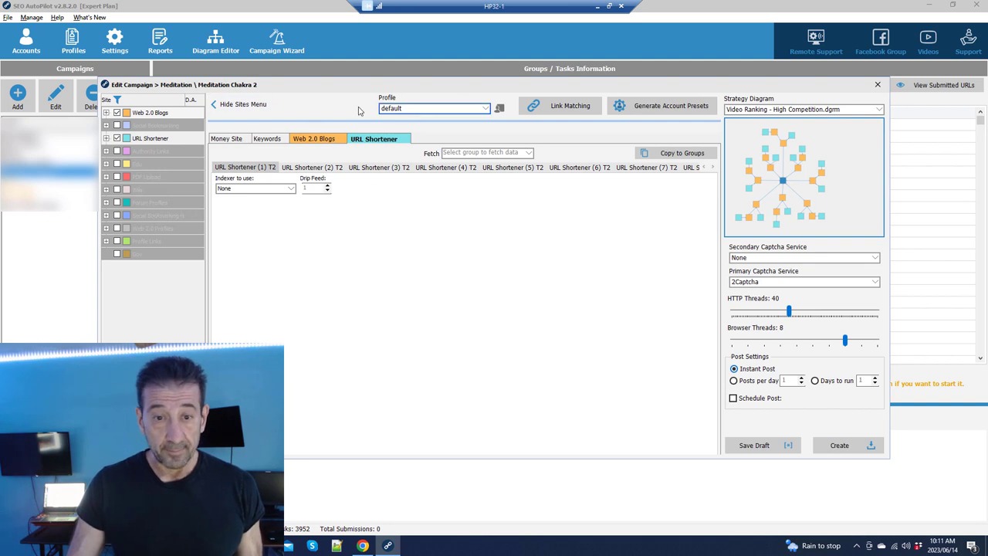
left_click(240, 104)
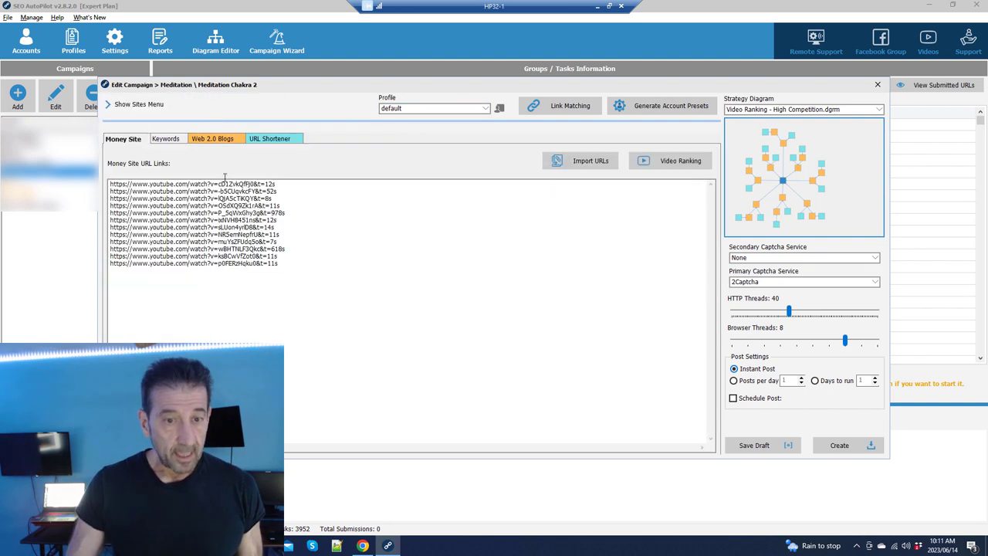
Review the spun articles of Web 2.0 Blogs (1) T1 and (2) T1, including the h1 heading in the second.
left_click(222, 139)
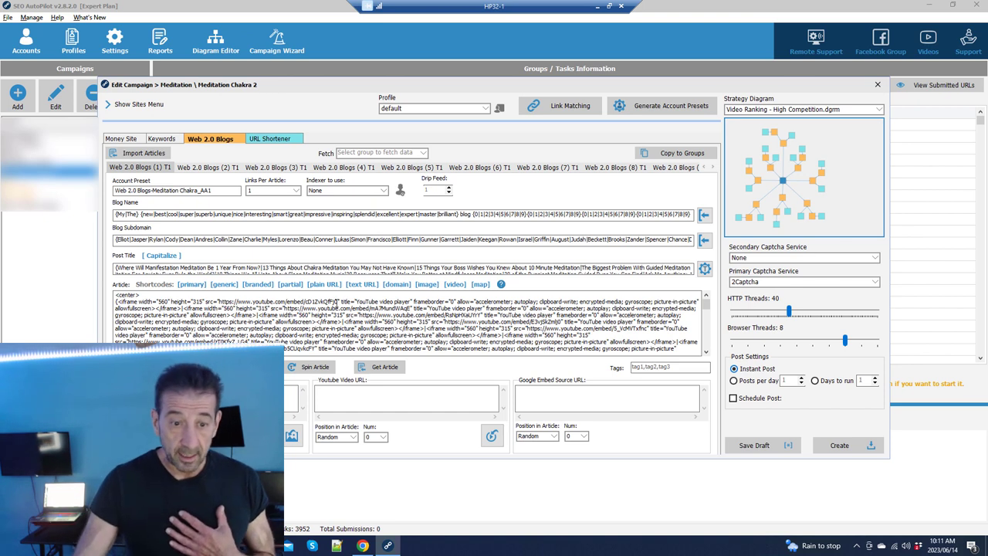
left_click_drag(706, 302, 725, 354)
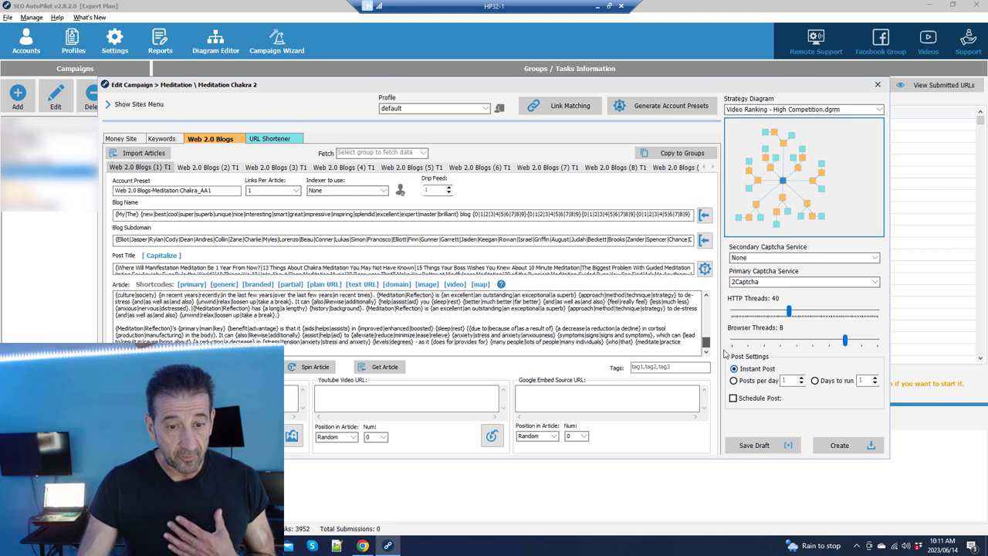
left_click(229, 167)
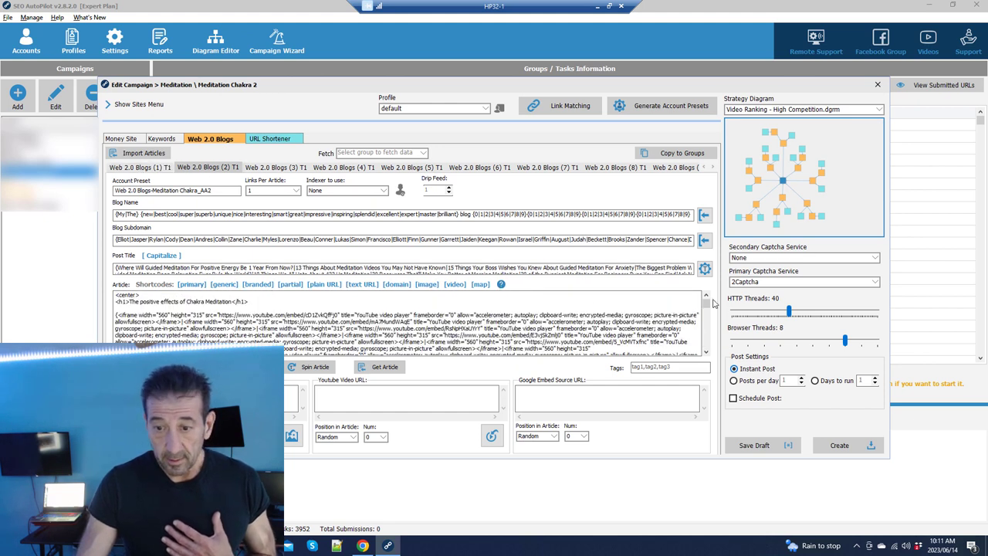
left_click_drag(253, 301, 115, 301)
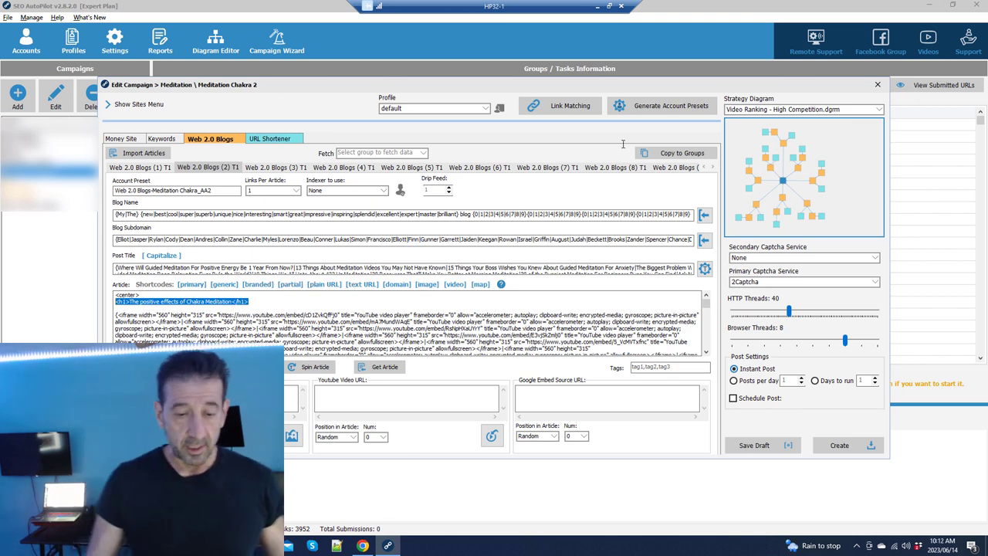
Check the spintax prompts in ChatGPT in the browser, and review the full article of Web 2.0 Blogs (4) T1 in SEO AutoPilot.
key("alt+Tab")
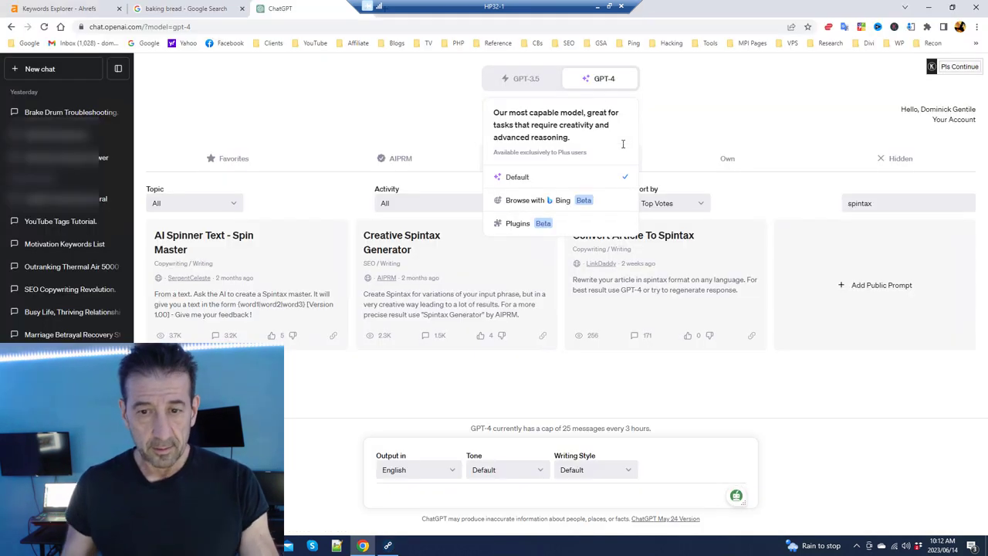
left_click(928, 7)
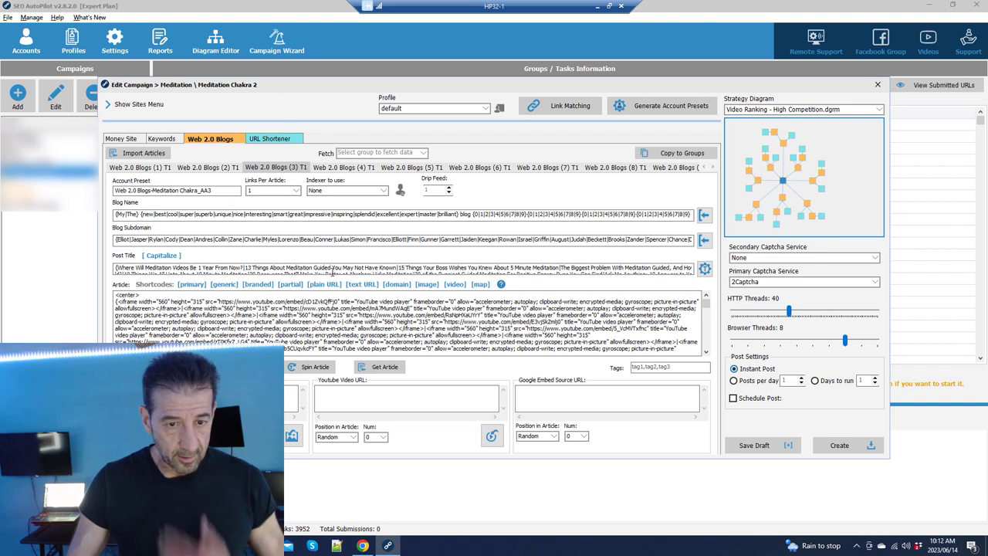
left_click(330, 166)
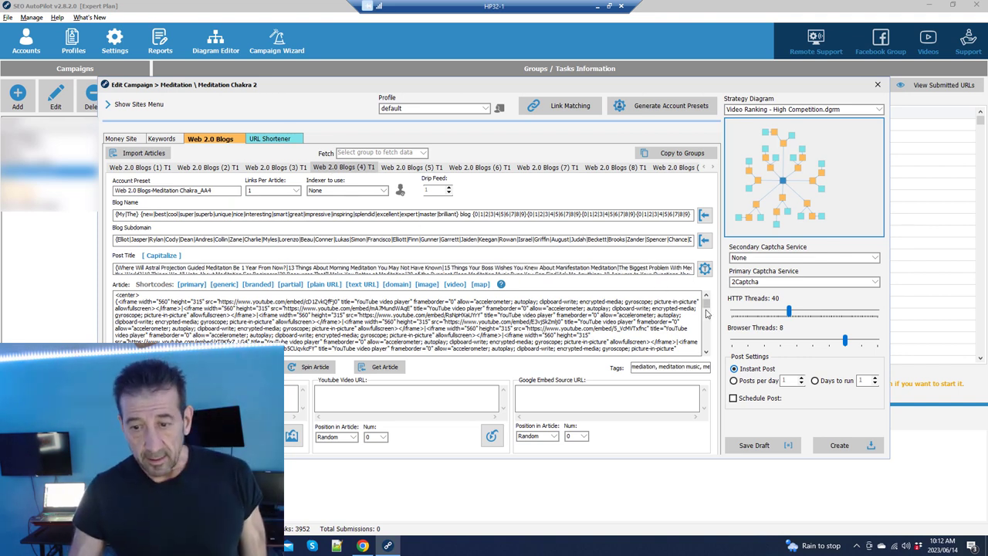
left_click_drag(707, 310, 713, 351)
scroll(496, 301, "up", 10)
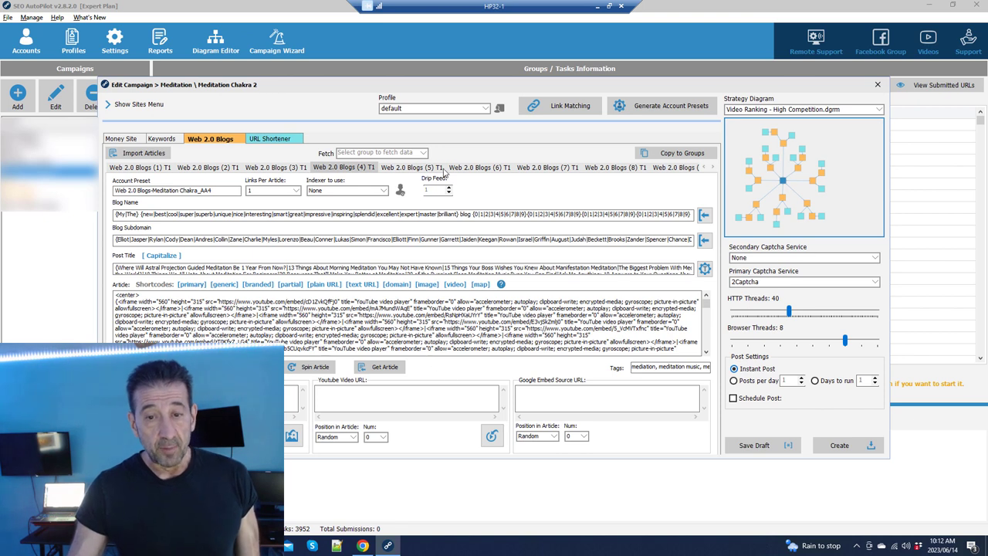
Examine the video embed code and spintax text in the Web 2.0 Blogs (6) T1 article.
left_click(474, 168)
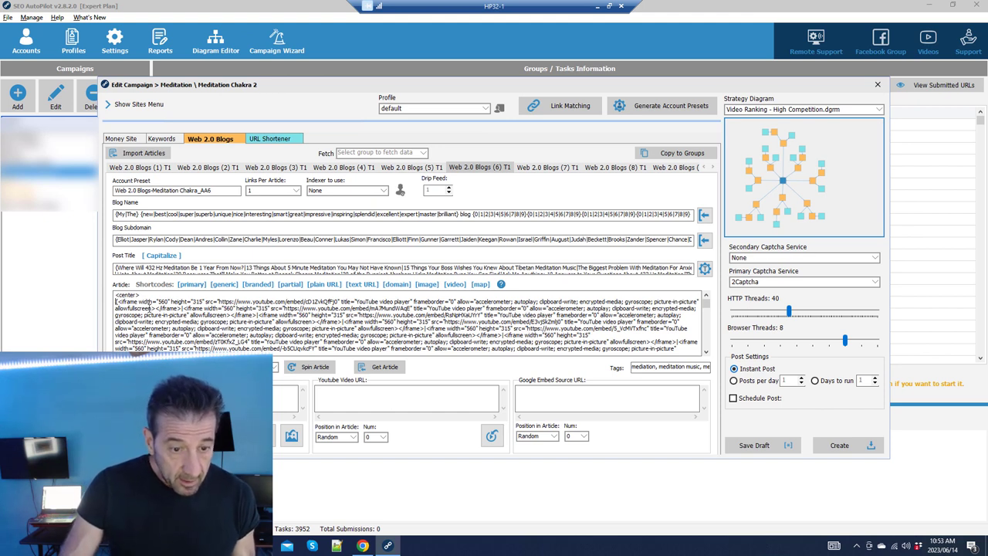
left_click_drag(134, 308, 177, 309)
key("ctrl+a")
key("ctrl+v")
key("ctrl+a")
scroll(368, 333, "up", 1)
left_click(339, 334)
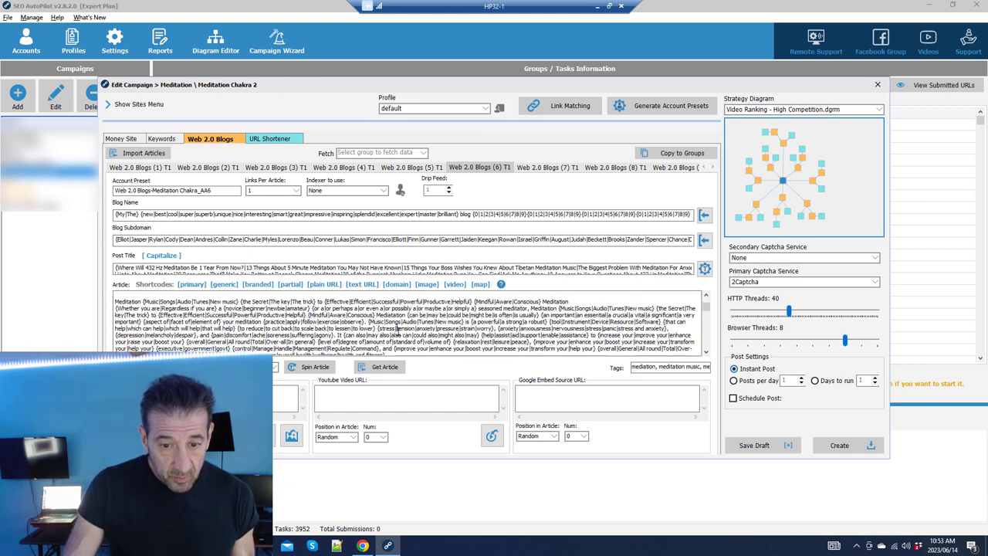
key("ctrl+z")
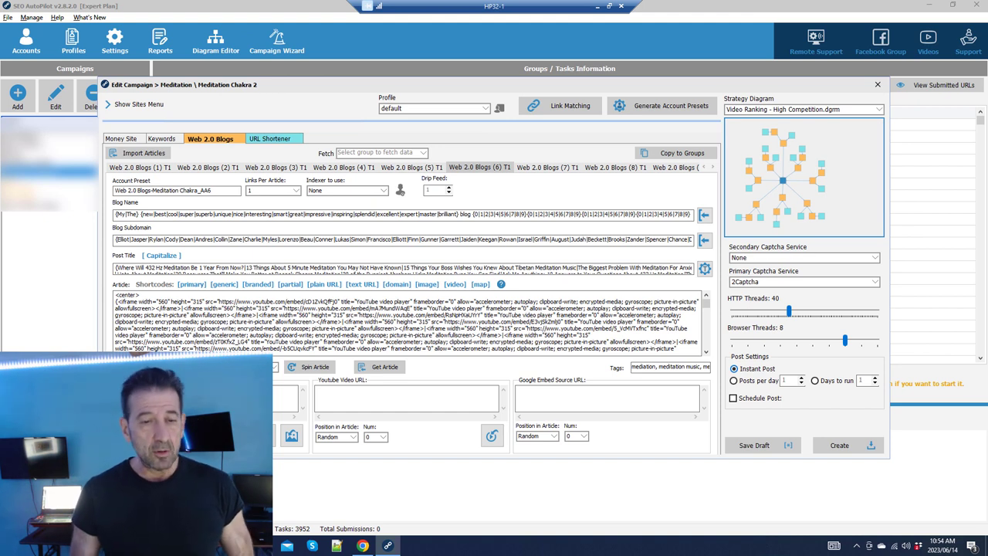
Switch to the browser and open the King Arthur Baking blog through the first recipe in the baking bread results.
left_click(362, 545)
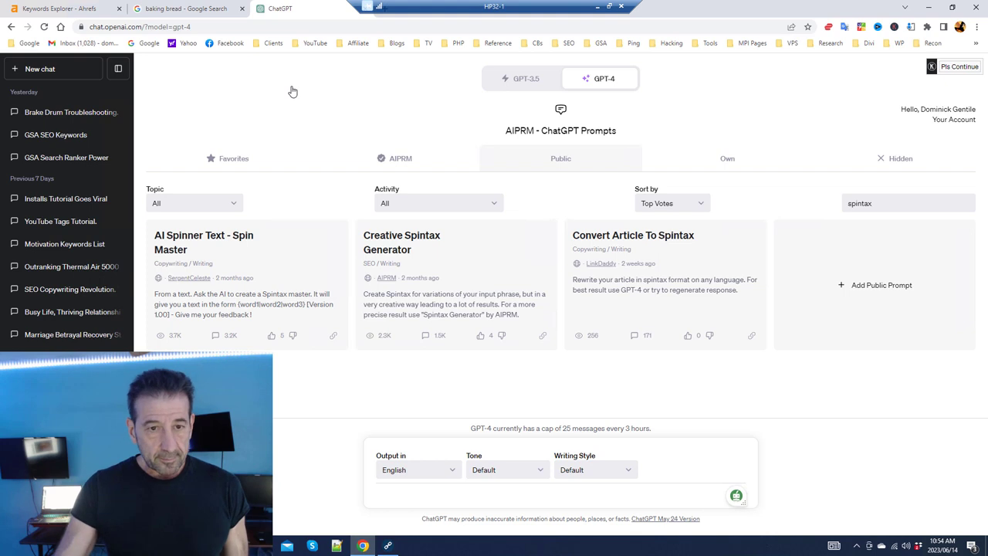
left_click(199, 8)
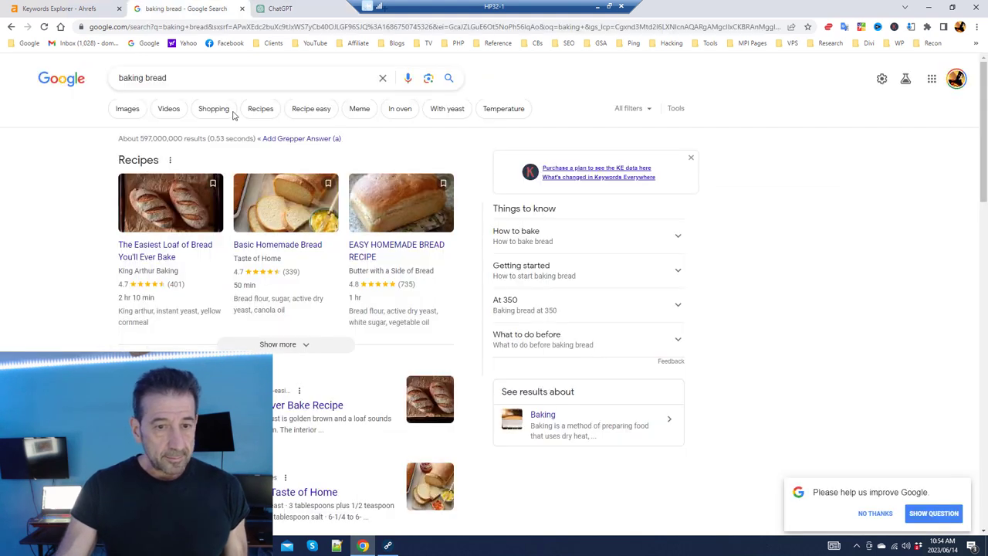
left_click(203, 216)
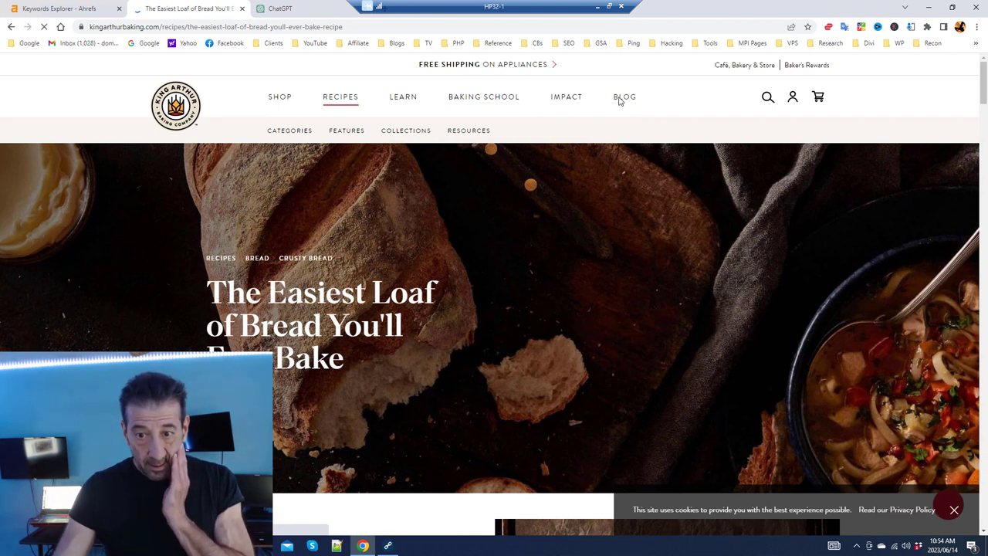
scroll(621, 102, "down", 4)
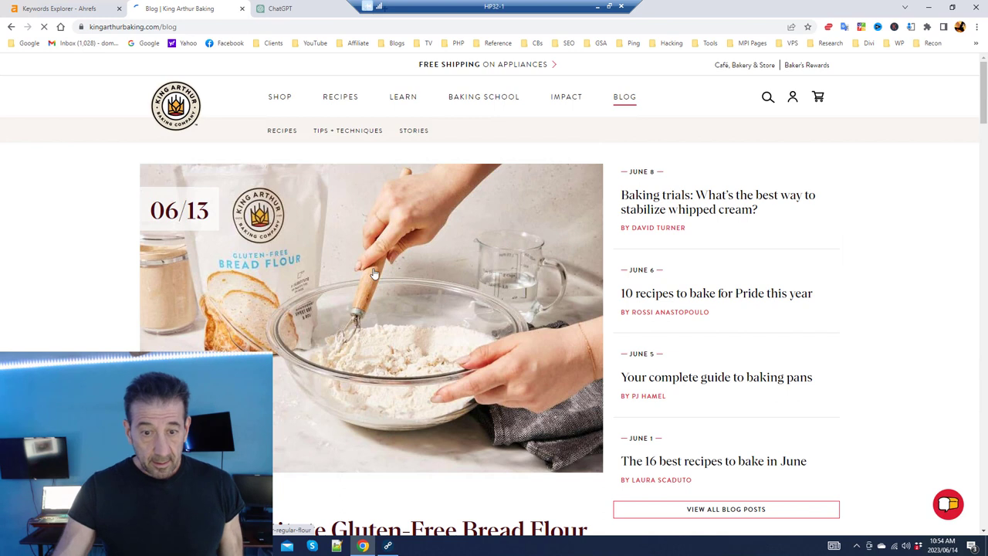
scroll(382, 293, "down", 2)
scroll(376, 293, "up", 2)
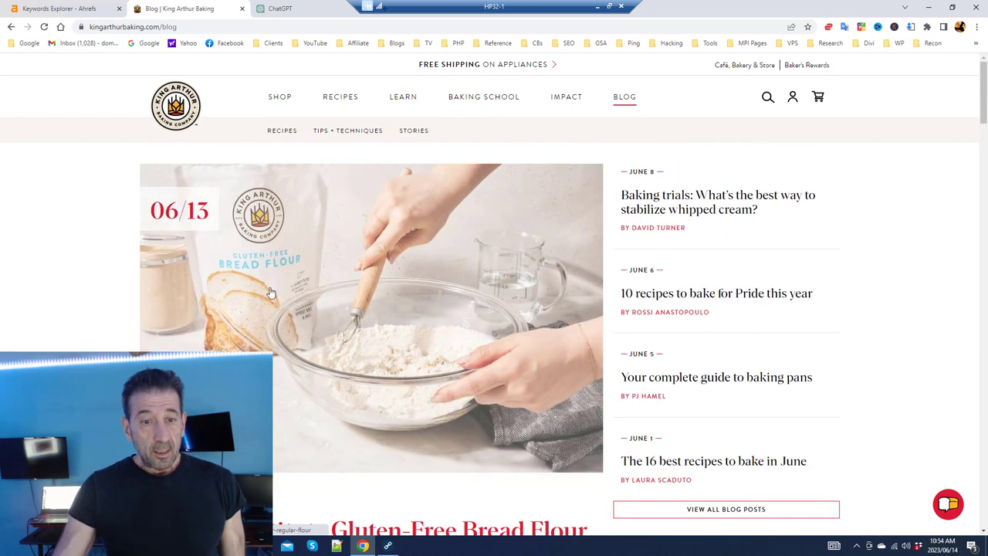
Copy the image address of the blog's lead gluten-free bread flour photo and load that address in the browser.
right_click(438, 276)
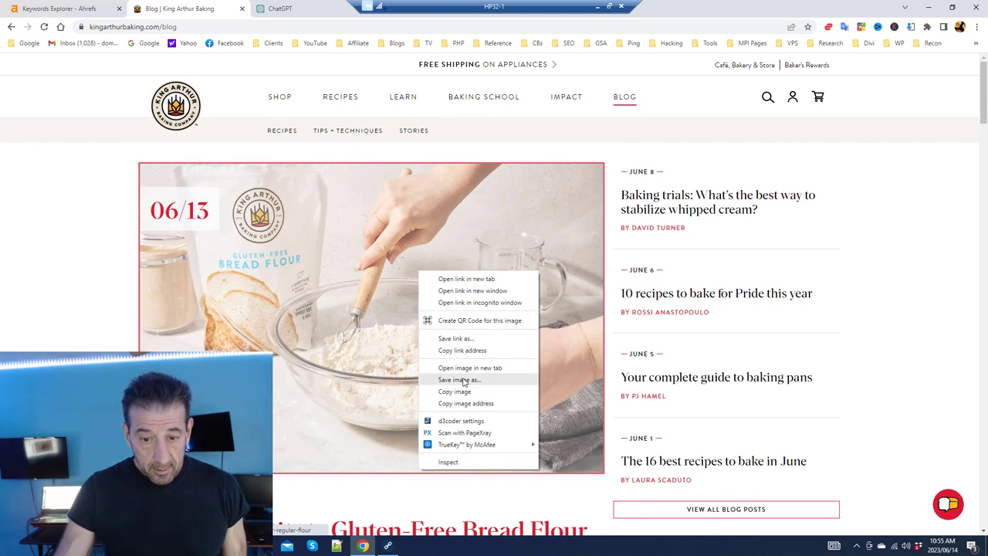
left_click(465, 402)
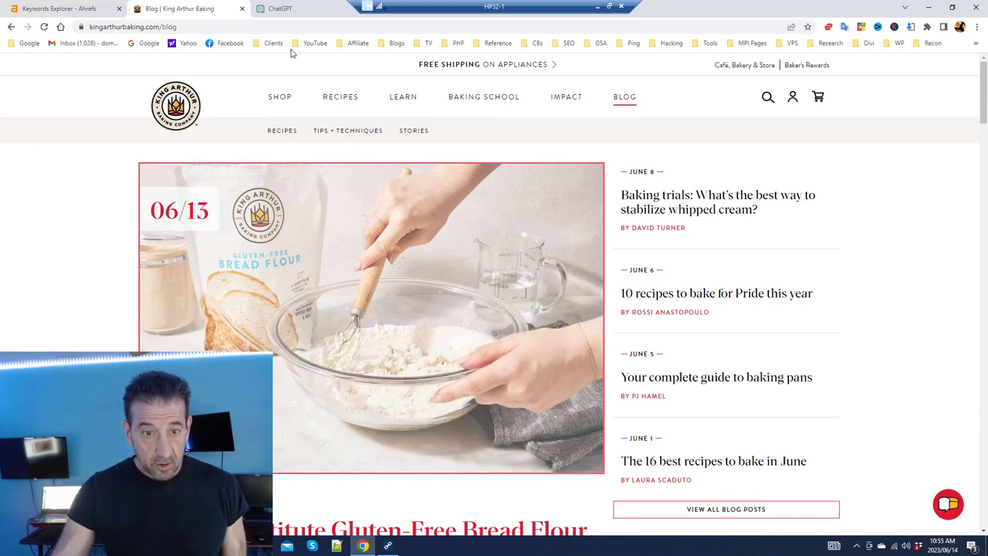
left_click(192, 27)
right_click(194, 28)
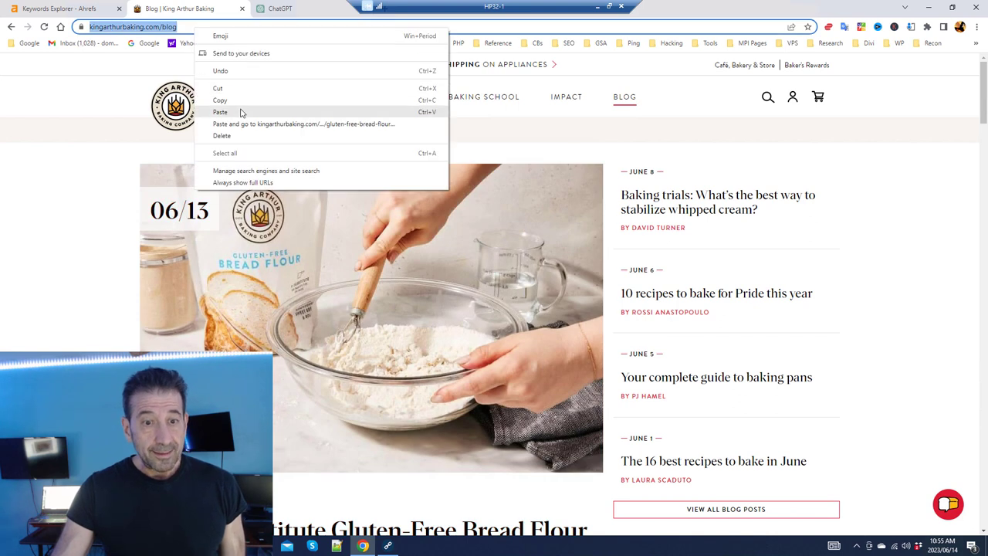
left_click(376, 109)
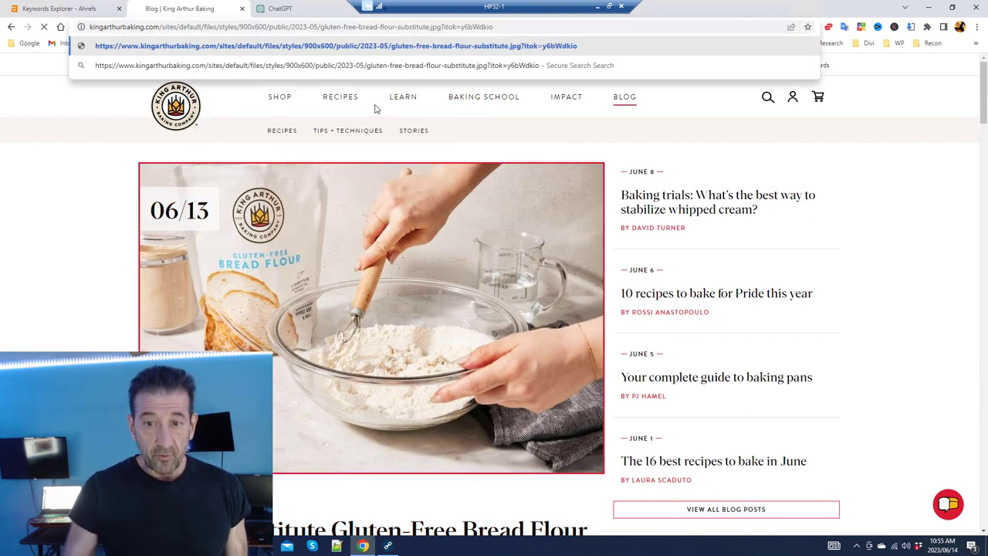
key("Return")
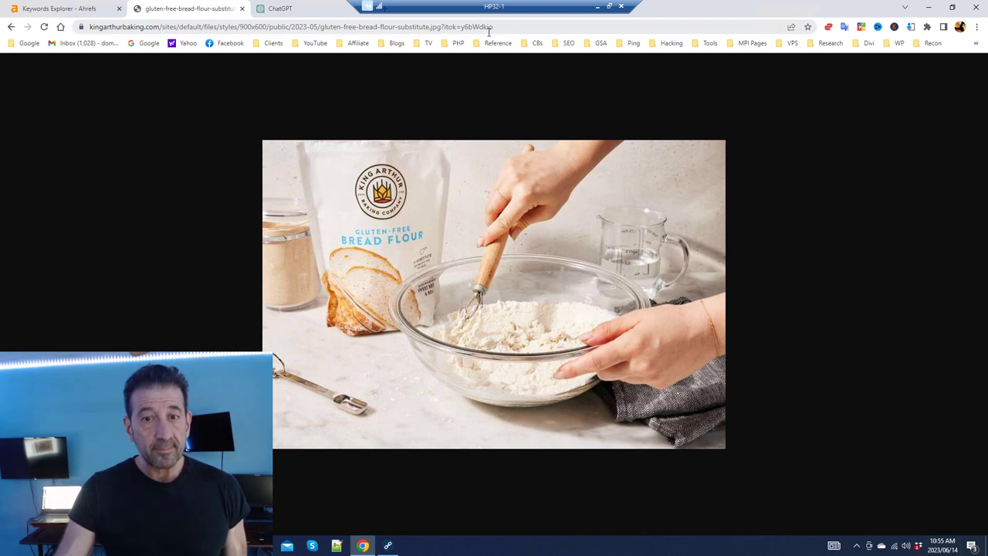
Remove the ?itok query string from the image URL so it ends in .jpg, and reload the image.
left_click(442, 27)
left_click_drag(454, 27, 551, 29)
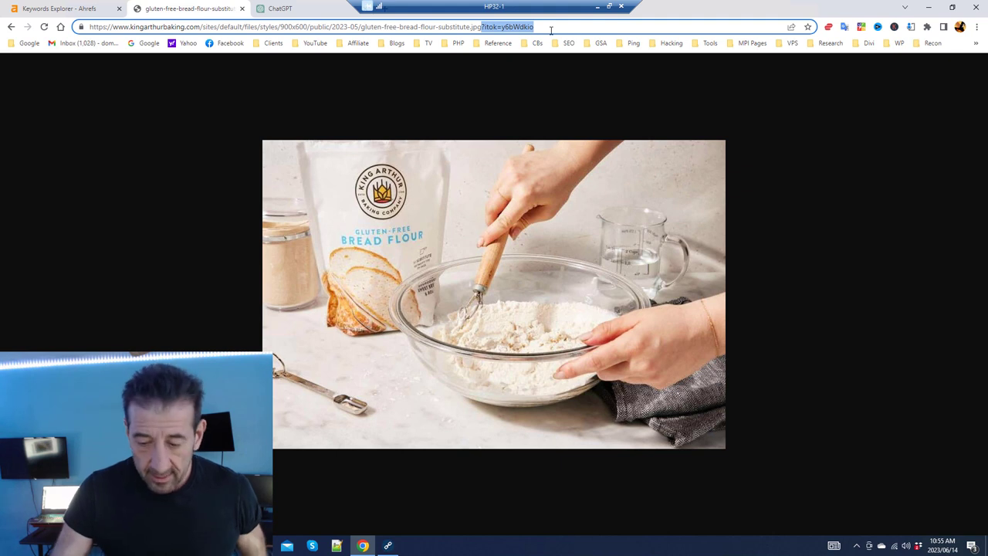
key("BackSpace")
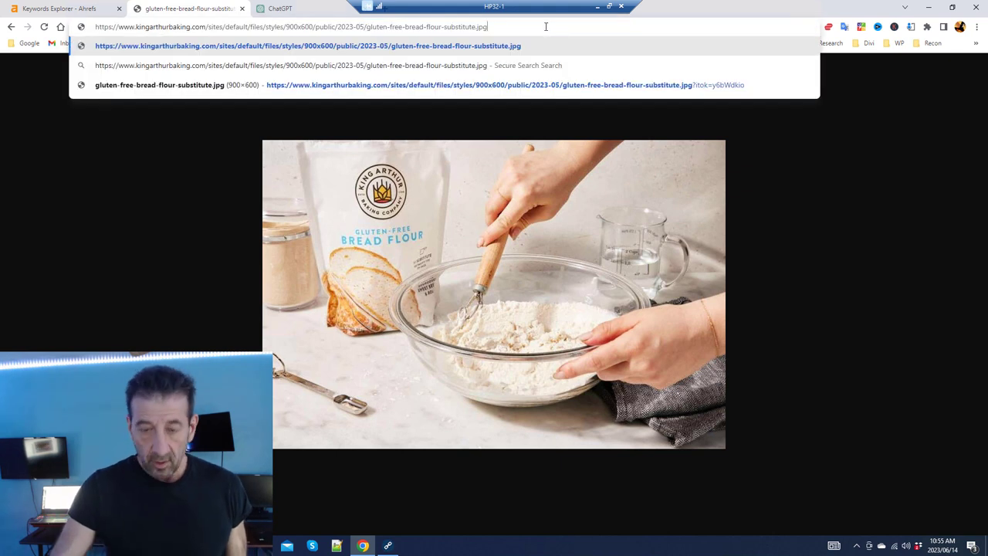
key("Return")
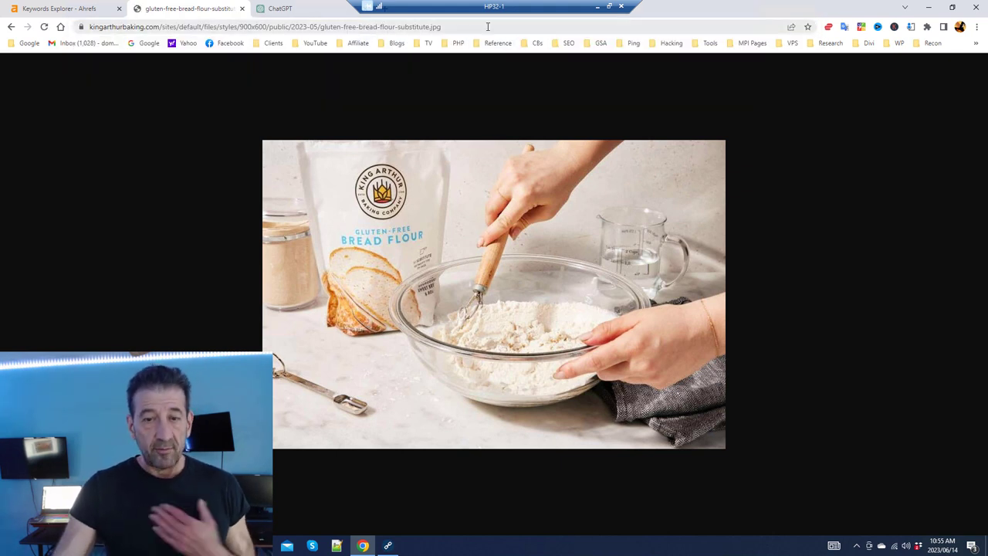
Copy the trimmed .jpg URL and paste it into the image URL field of Web 2.0 Blogs (6) T1 in SEO AutoPilot.
left_click(487, 27)
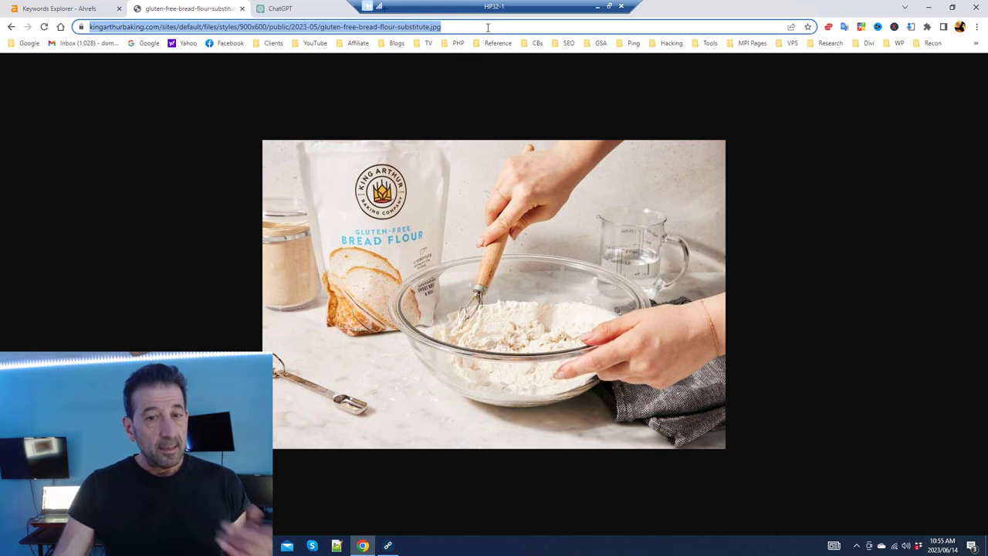
right_click(488, 27)
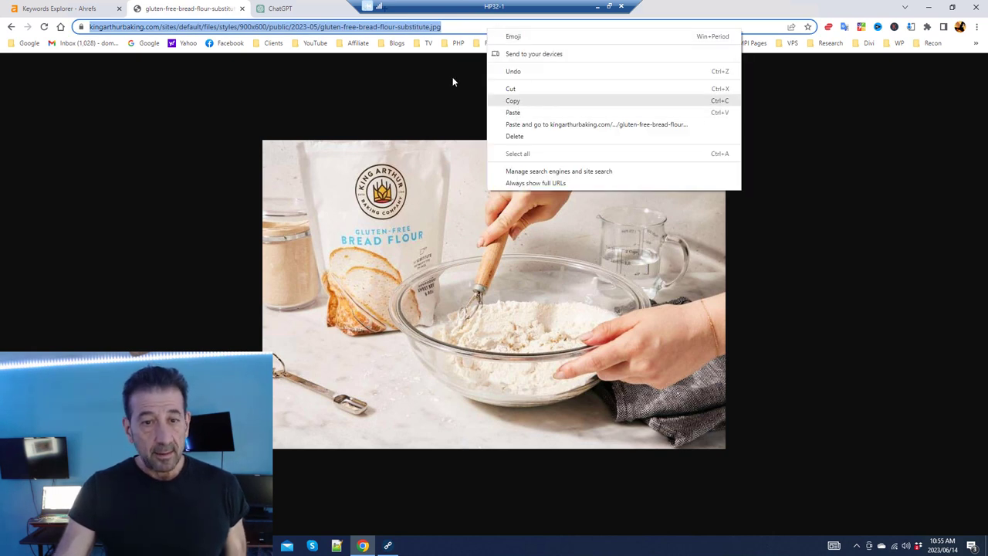
left_click(495, 99)
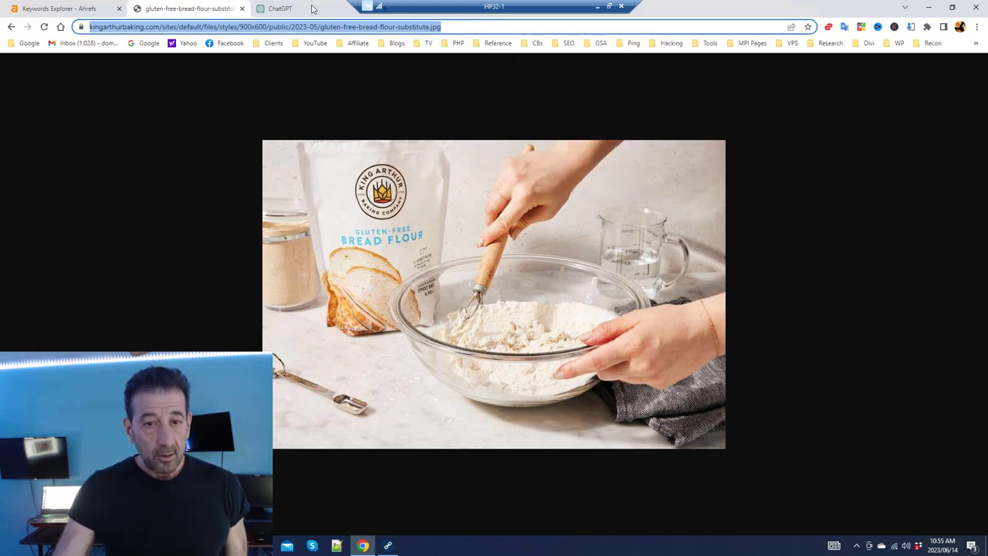
left_click(929, 8)
key("ctrl+v")
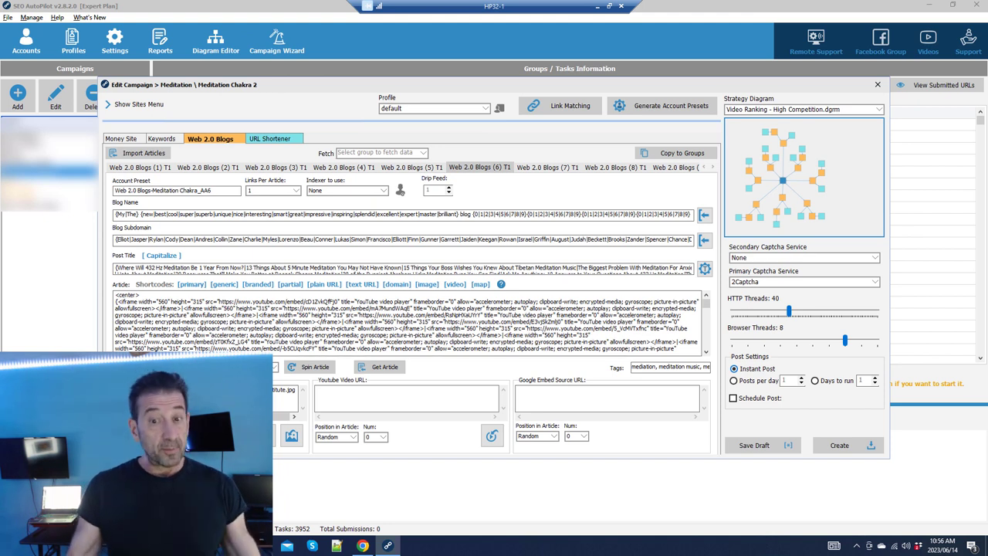
Switch to the browser and go back from the flour image to the Easiest Loaf of Bread recipe page.
left_click(362, 546)
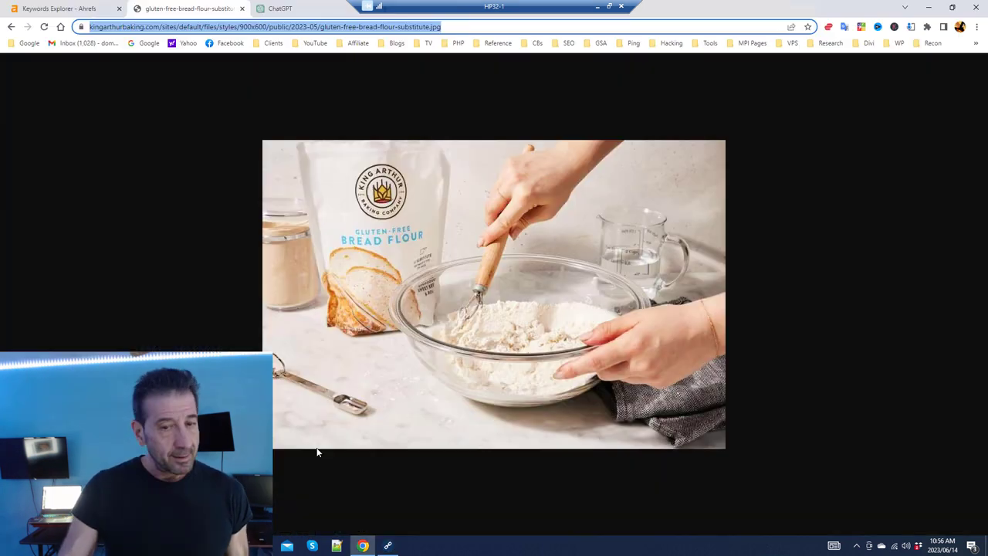
left_click(11, 26)
left_click(11, 27)
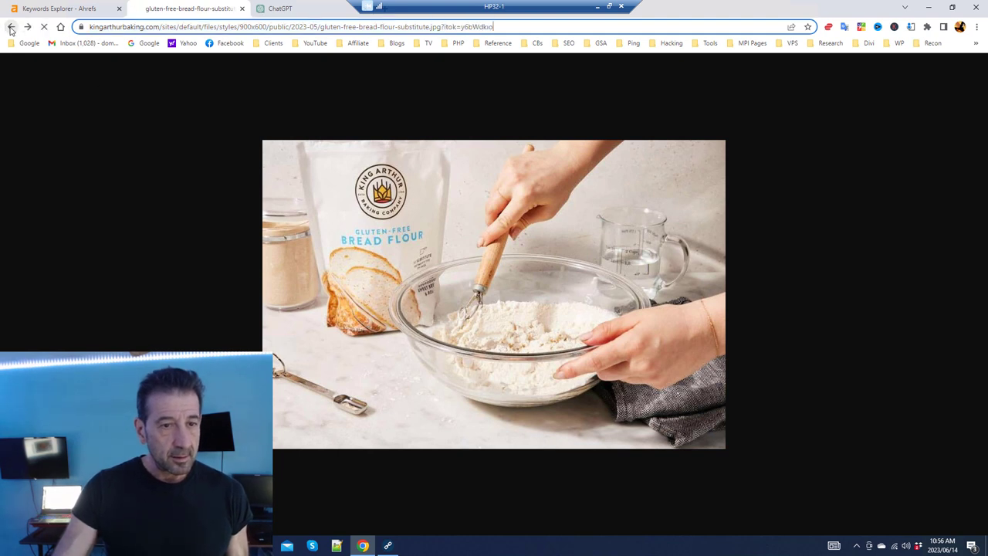
left_click(10, 27)
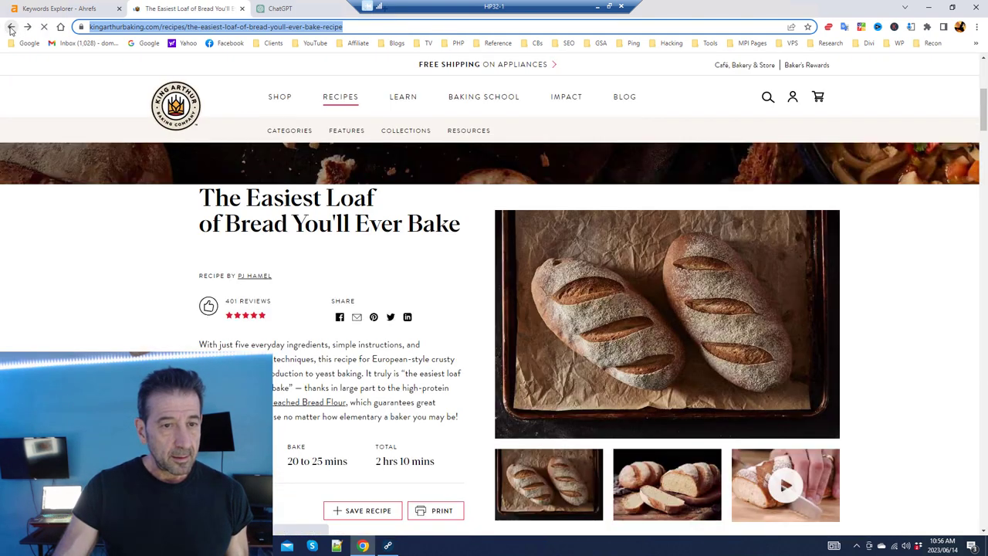
Return to the Google results for baking bread, look over the bread images there, and switch back to SEO AutoPilot.
left_click(11, 27)
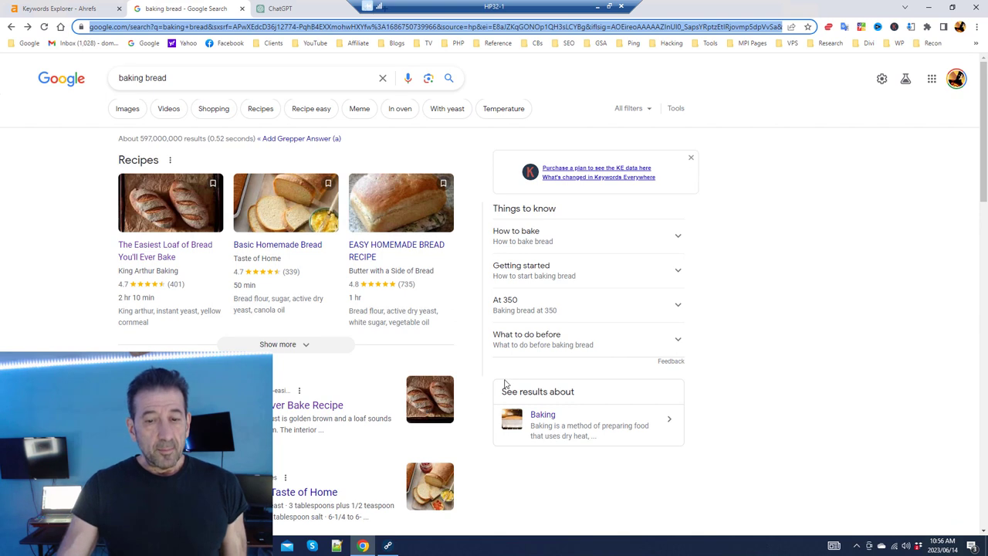
scroll(436, 384, "down", 4)
scroll(417, 393, "down", 3)
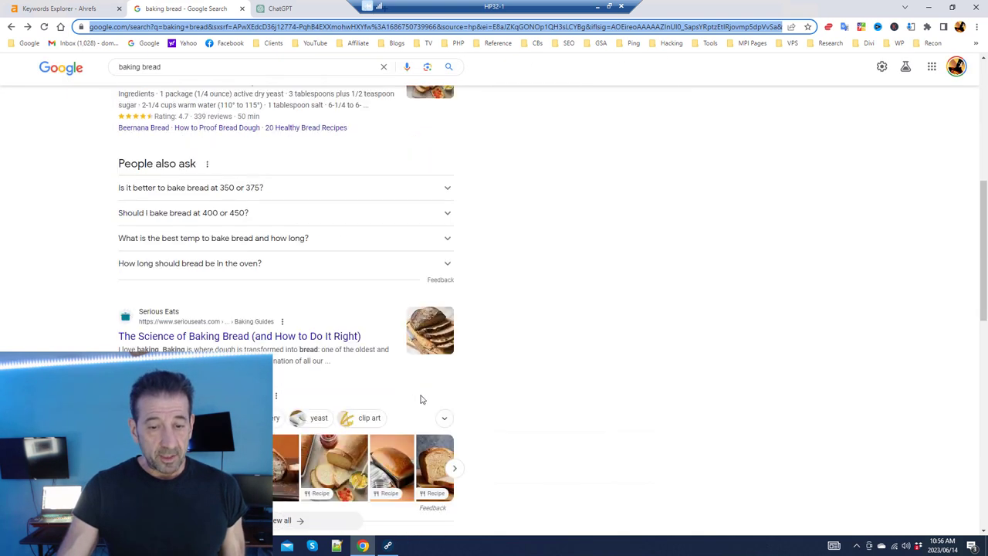
scroll(213, 309, "down", 3)
scroll(185, 231, "up", 1)
scroll(176, 176, "up", 1)
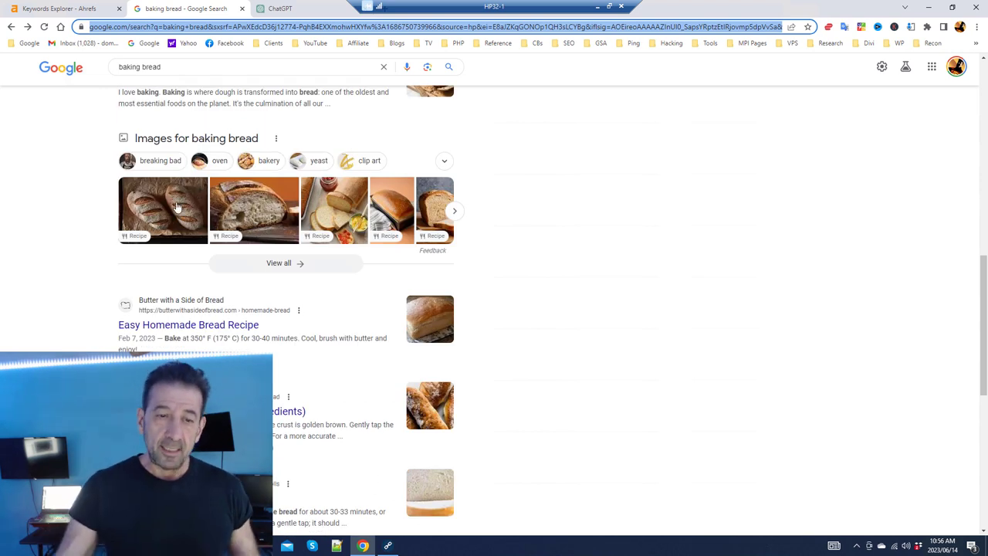
scroll(483, 251, "up", 5)
scroll(455, 245, "up", 4)
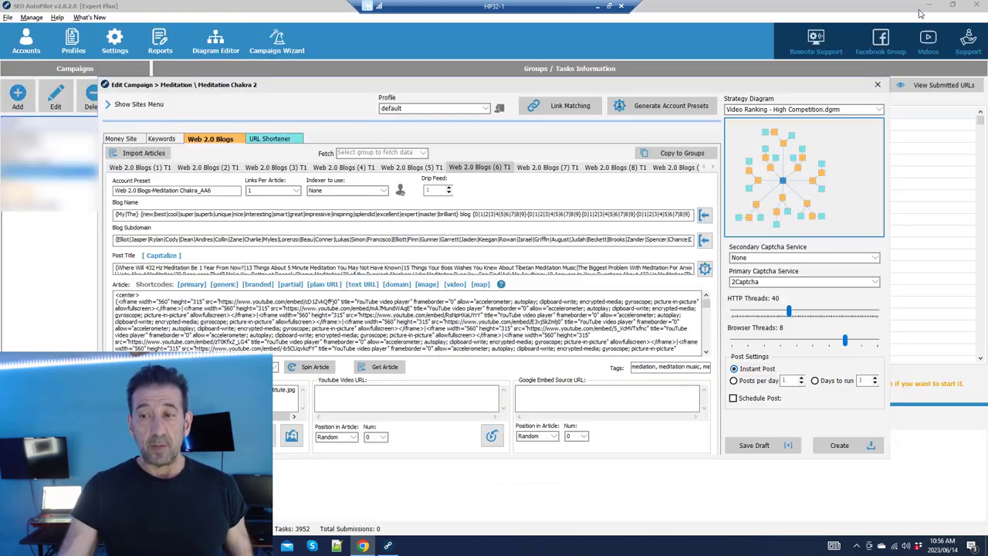
left_click(927, 6)
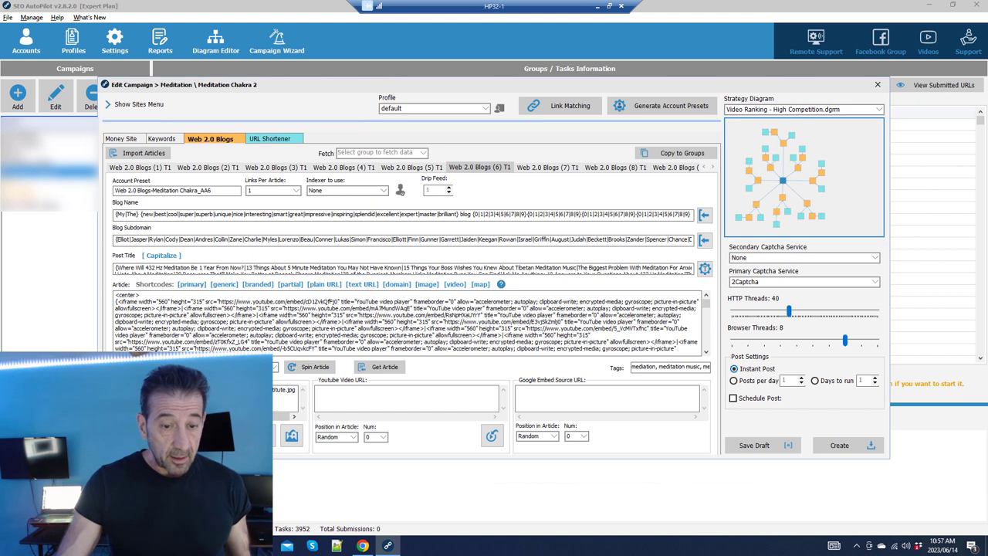
Preview the Web 2.0 Blogs (6) T1 article, read through the rendered text, and close the preview.
left_click(402, 370)
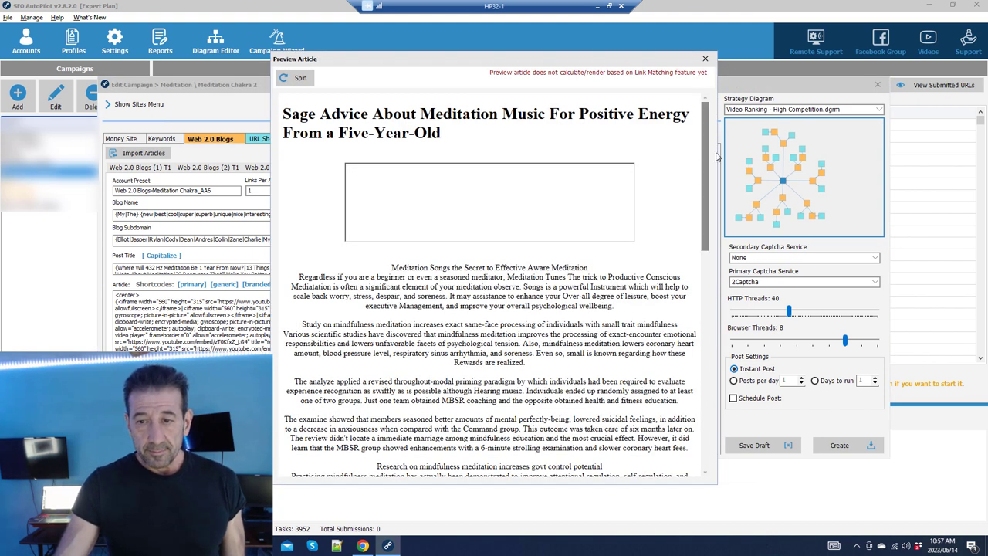
left_click_drag(700, 151, 700, 153)
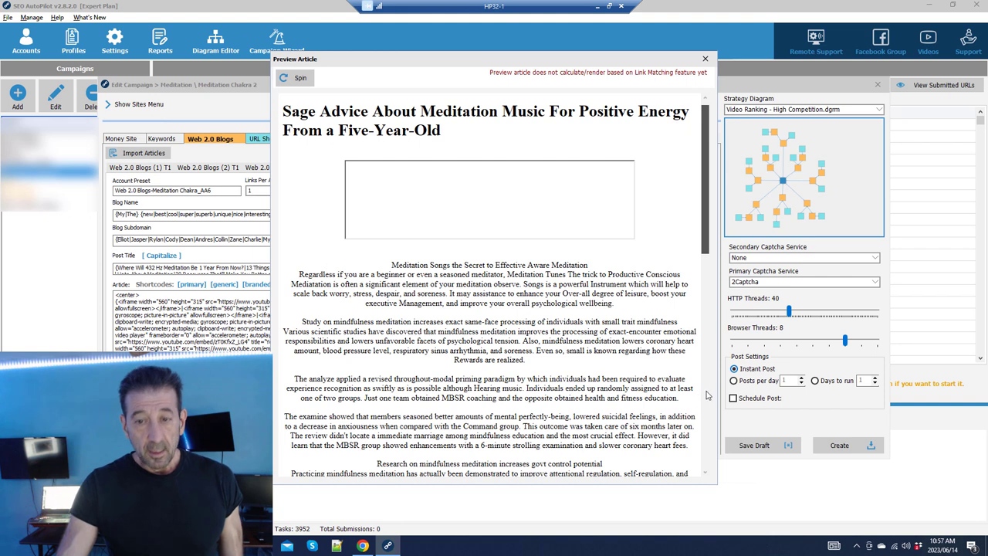
scroll(571, 282, "down", 5)
scroll(587, 285, "up", 5)
scroll(658, 312, "down", 4)
scroll(658, 312, "up", 4)
scroll(668, 293, "down", 5)
scroll(678, 268, "up", 5)
scroll(677, 268, "down", 1)
scroll(671, 160, "up", 1)
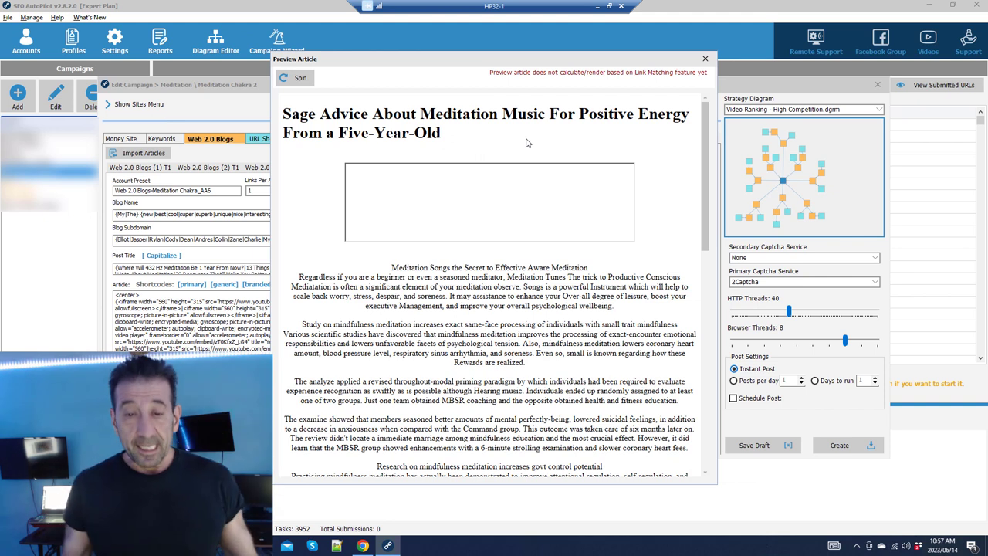
left_click(705, 59)
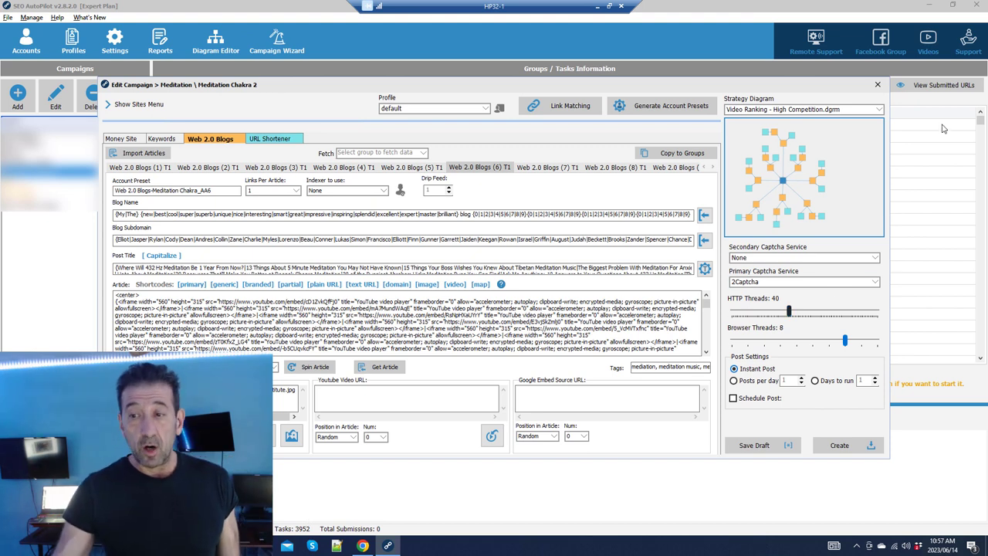
Close the Meditation Chakra 2 campaign editor and try to view the draft's submitted URLs.
left_click(877, 85)
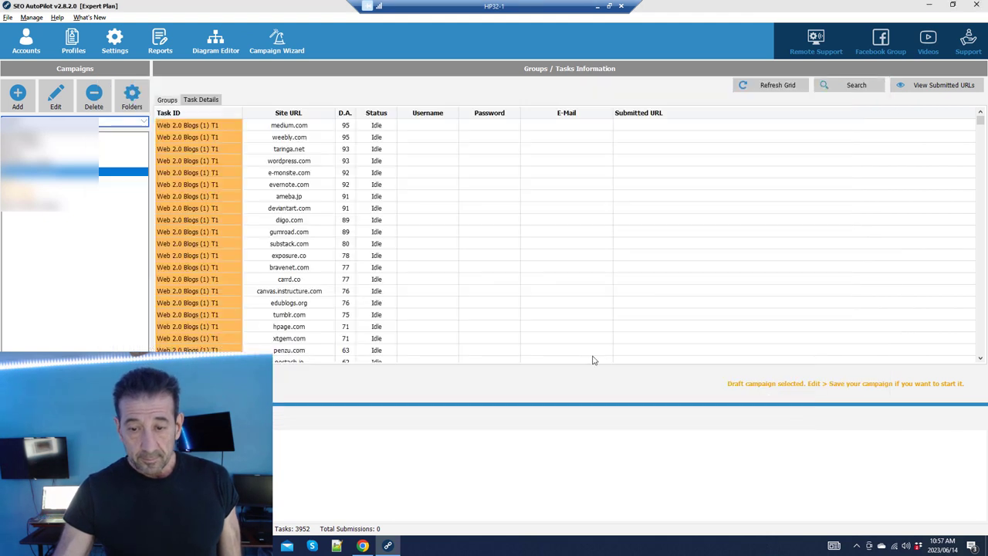
left_click(471, 290)
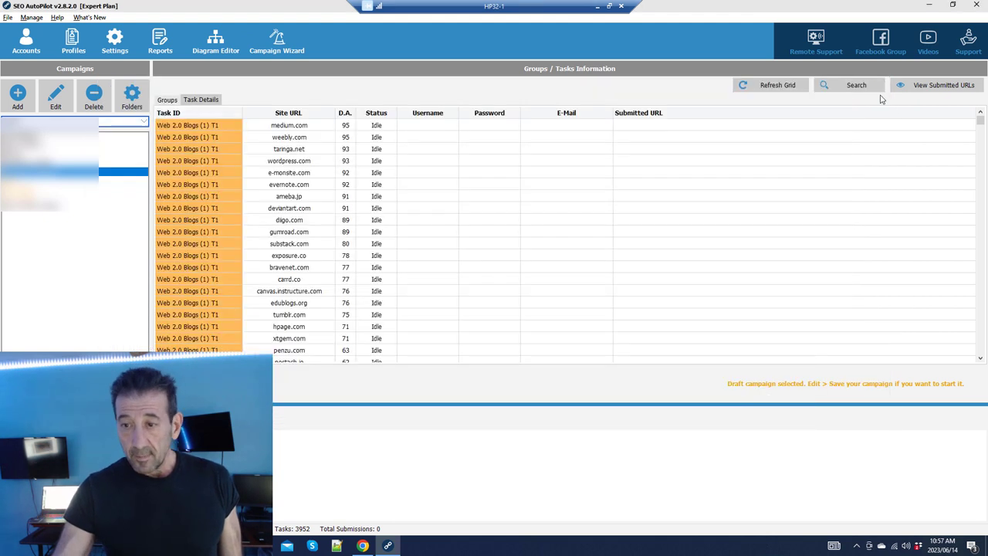
left_click(935, 85)
left_click(503, 284)
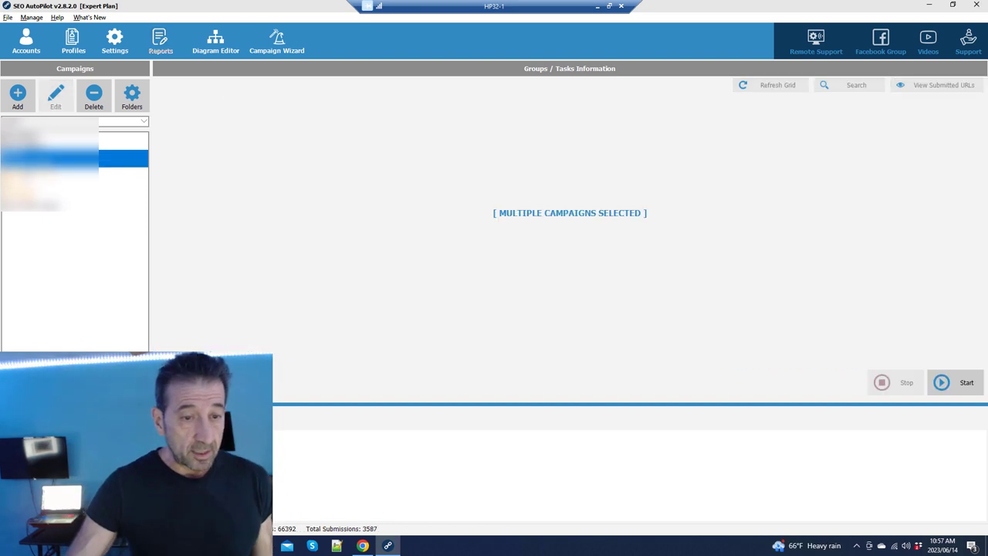
Review the submitted URLs of the Meditation Chakra campaign, highlight the canvas.instructure.com link, and close the list.
left_click(124, 162)
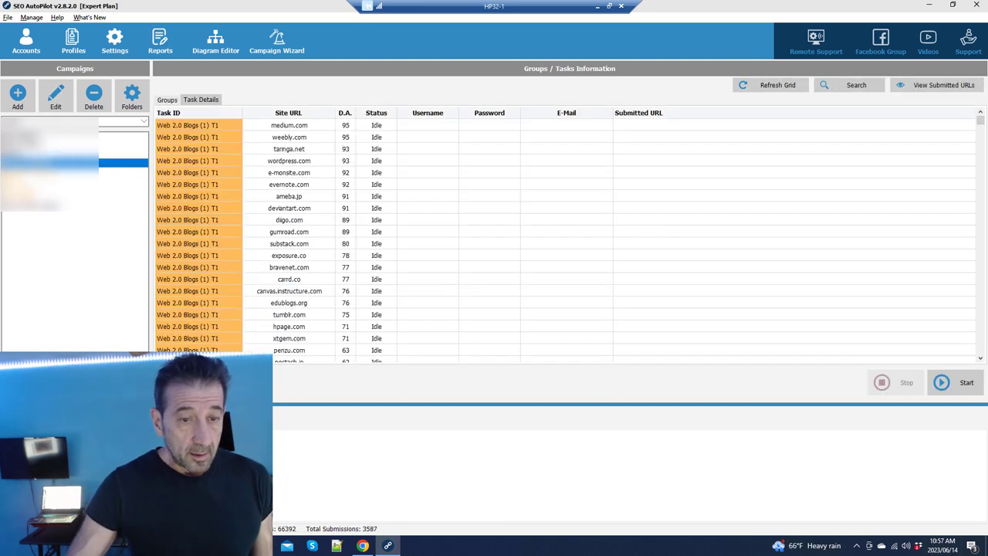
left_click(942, 85)
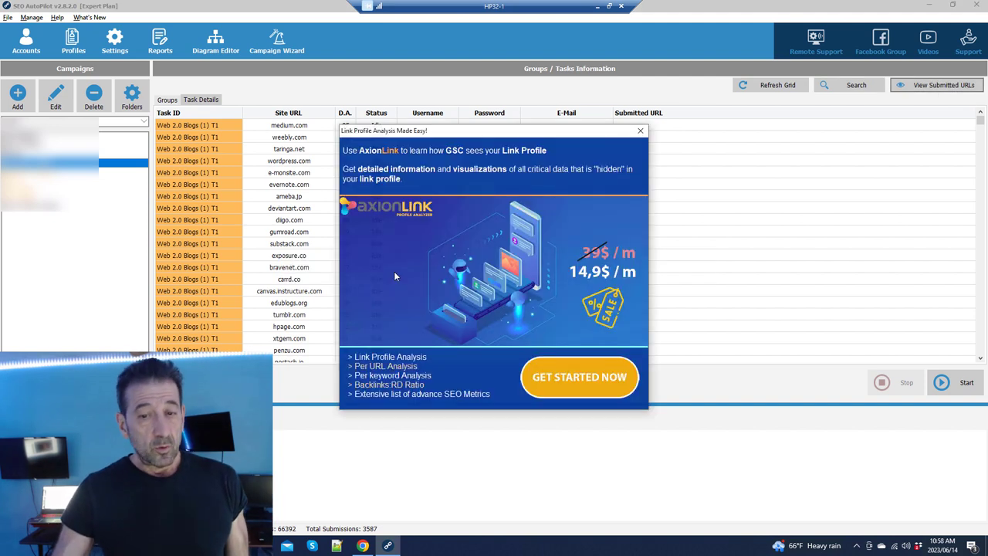
left_click(640, 132)
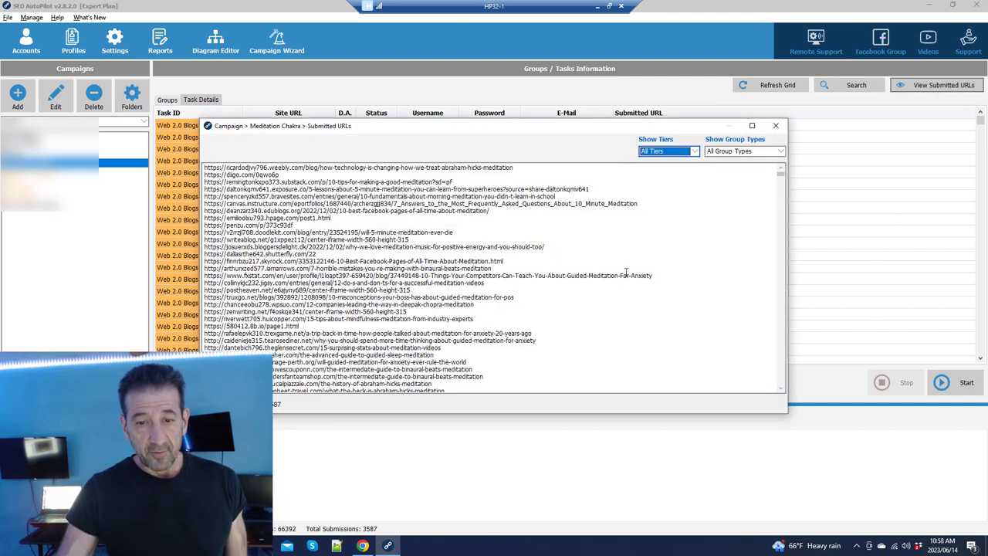
scroll(409, 246, "down", 2)
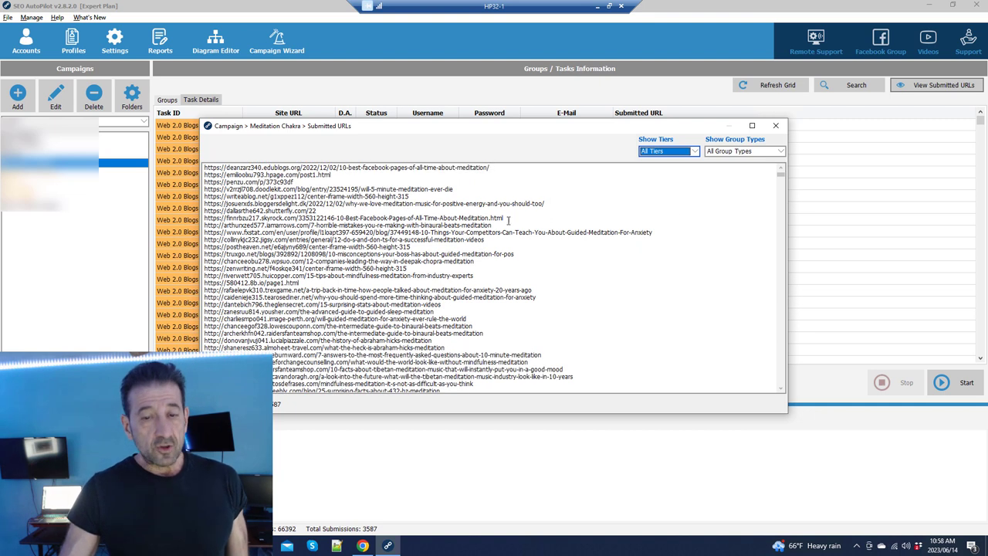
scroll(519, 222, "up", 2)
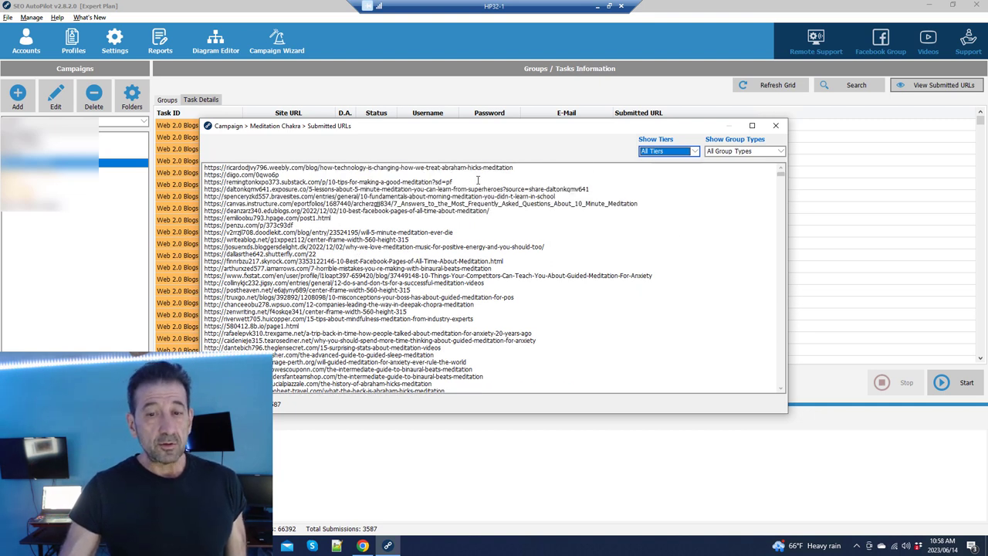
left_click_drag(319, 203, 287, 207)
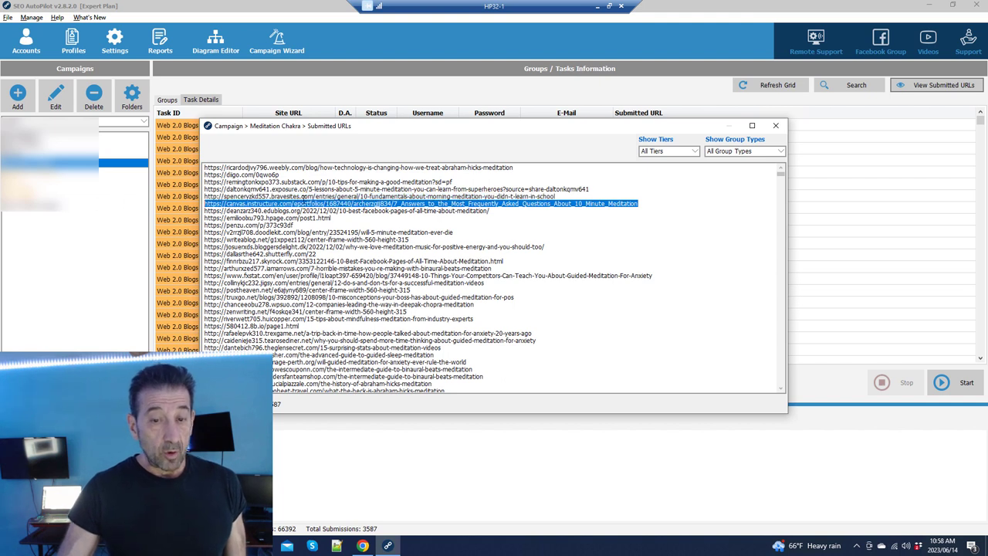
left_click(775, 125)
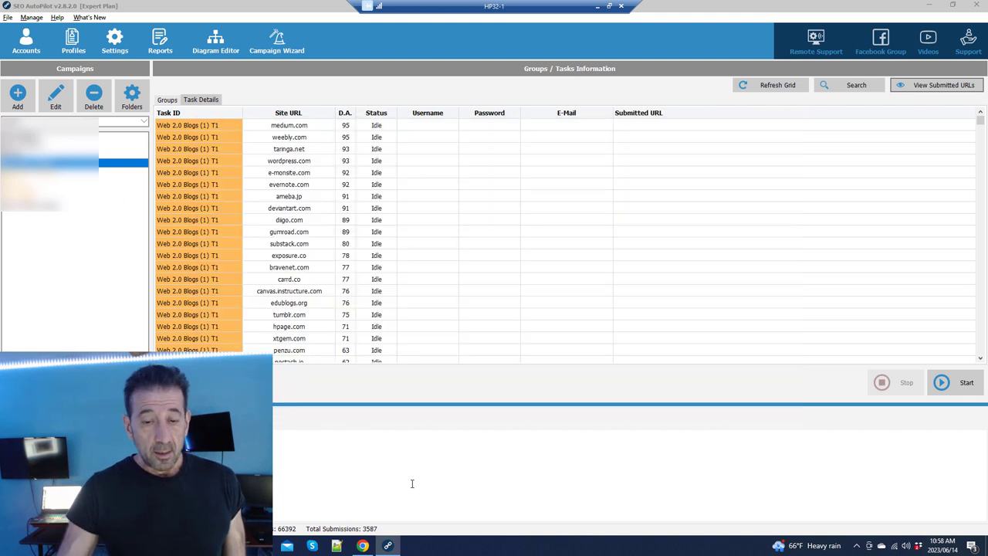
left_click(363, 546)
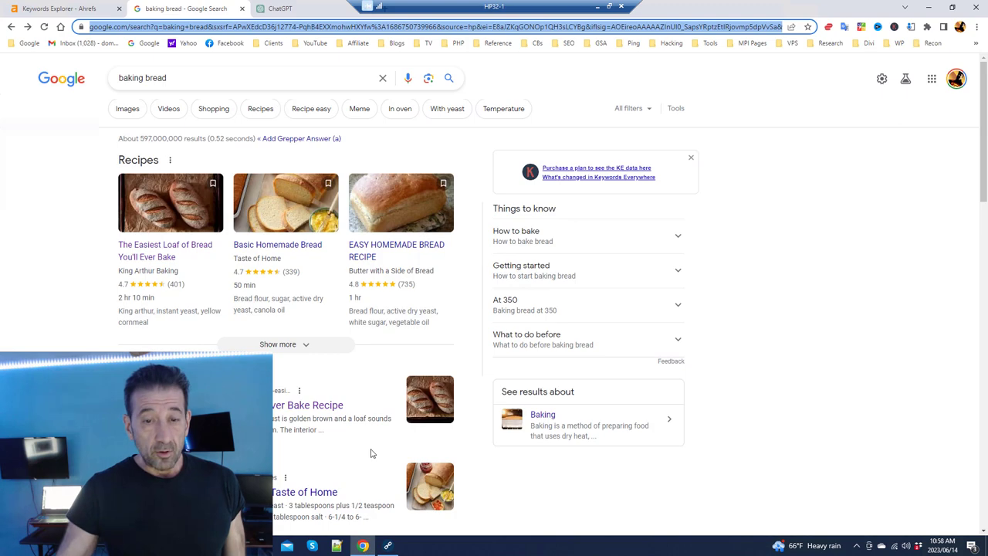
right_click(237, 31)
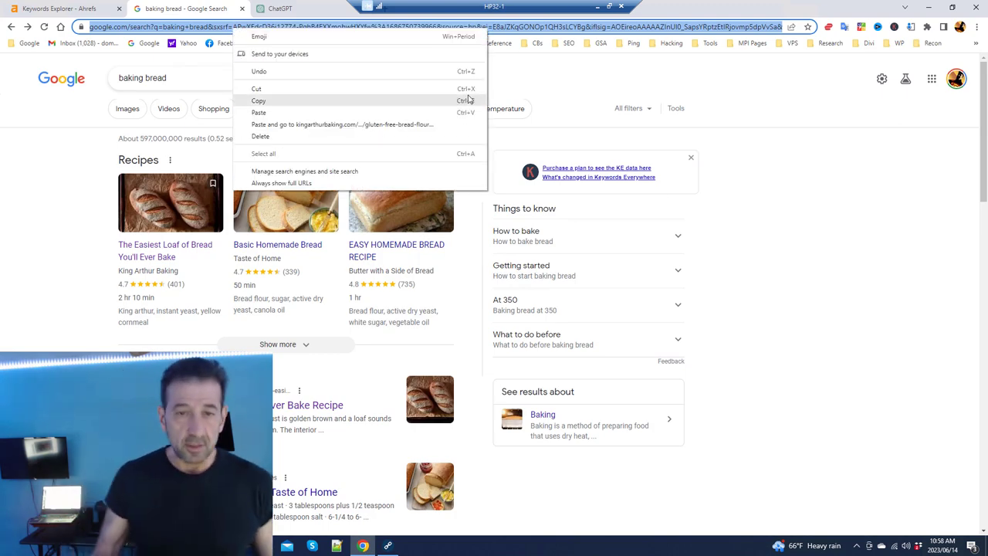
left_click(930, 11)
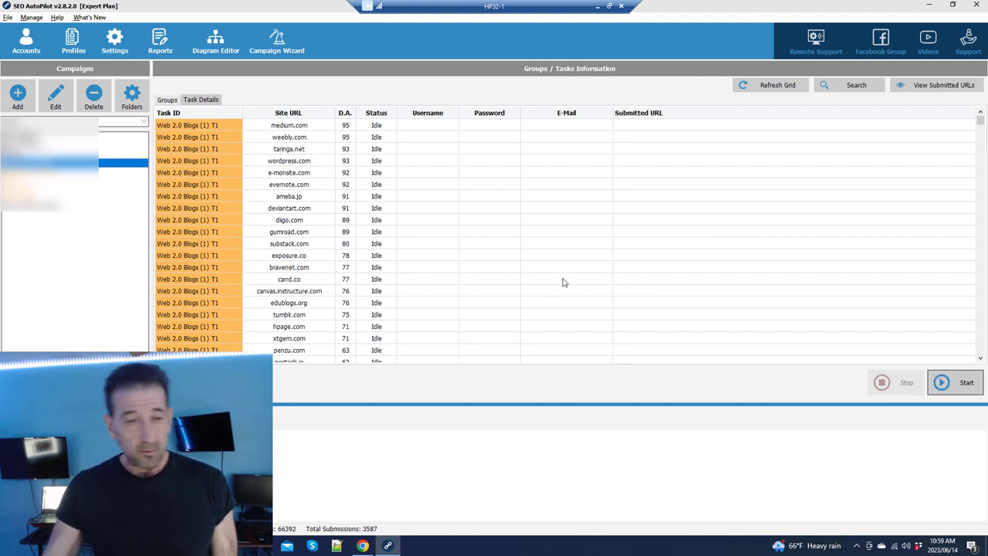
Reopen the Meditation Chakra 2 draft for editing and create the campaign from it.
left_click(23, 171)
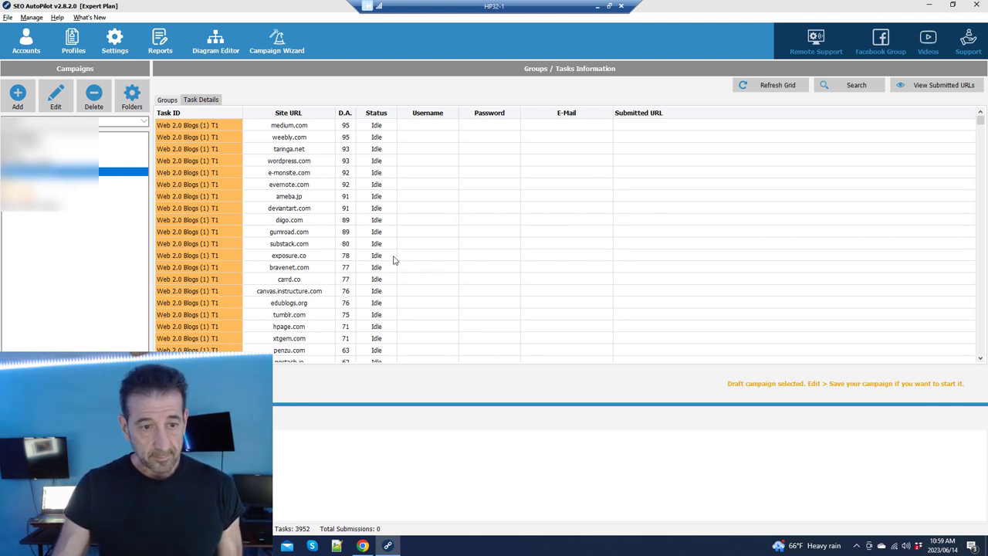
right_click(28, 164)
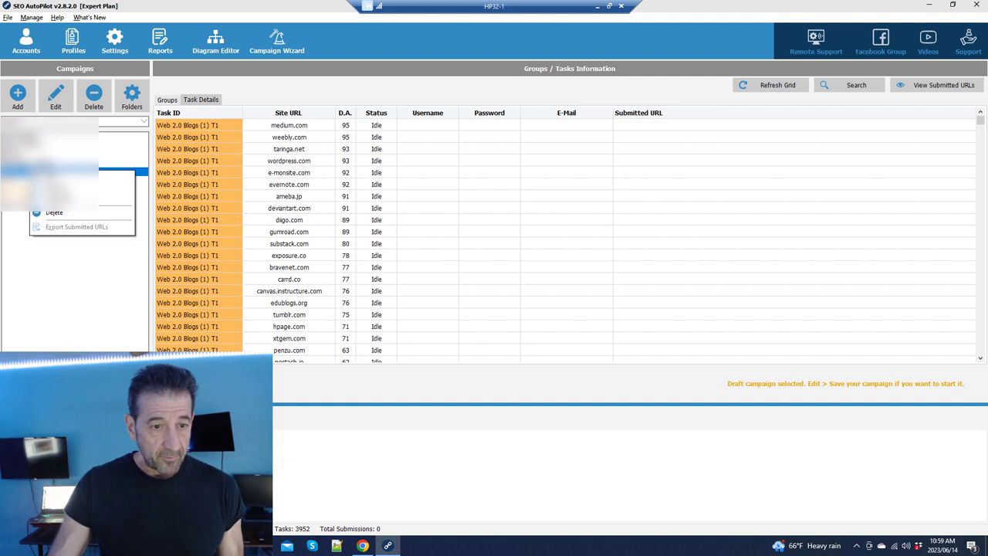
left_click(466, 242)
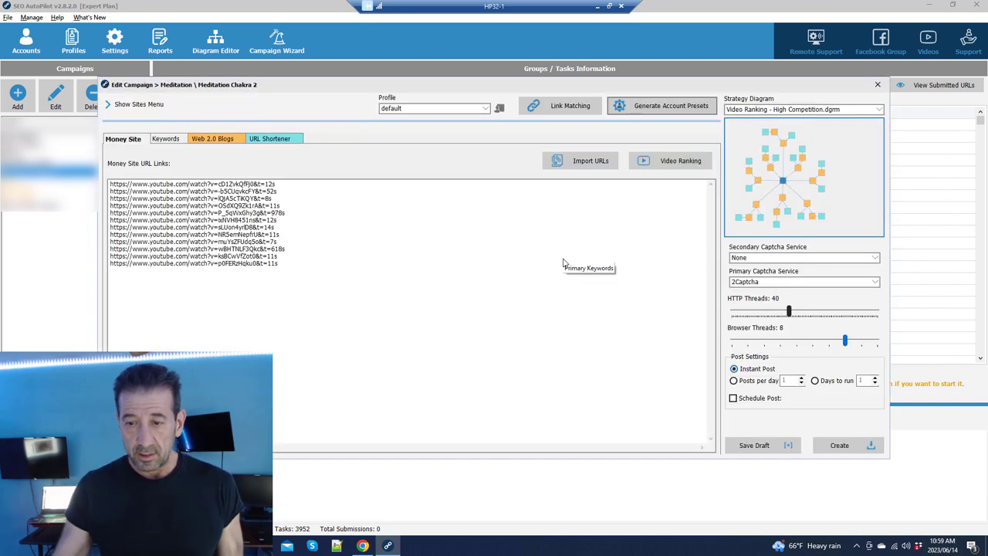
left_click(839, 446)
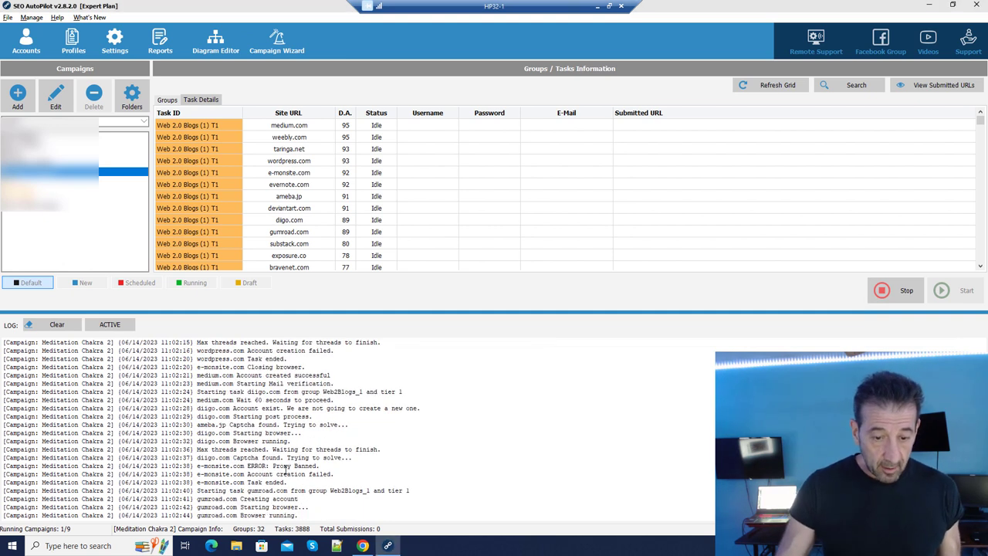
Highlight the e-monsite.com Proxy Banned error in the log and stop the running Meditation Chakra 2 campaign.
left_click_drag(270, 466, 337, 463)
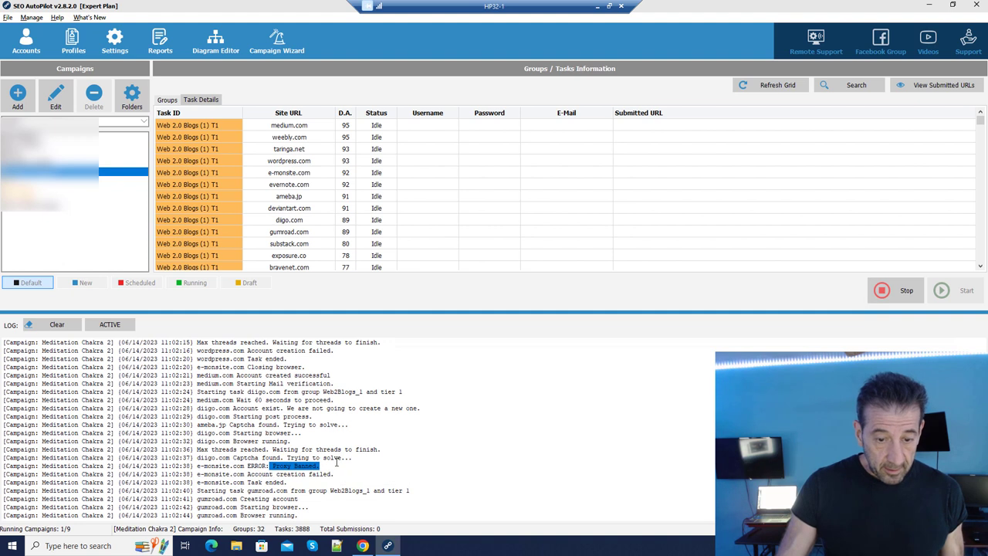
left_click(376, 467)
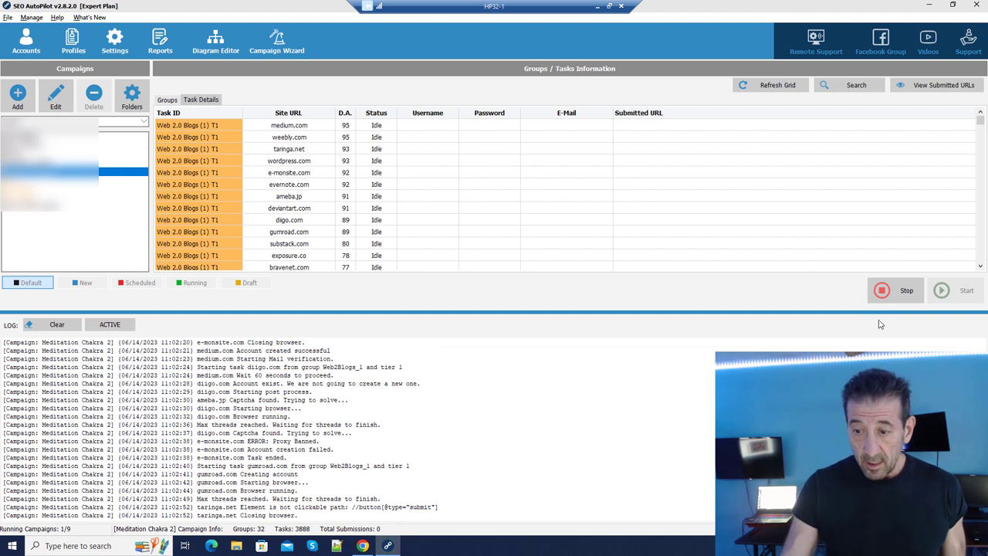
left_click(889, 297)
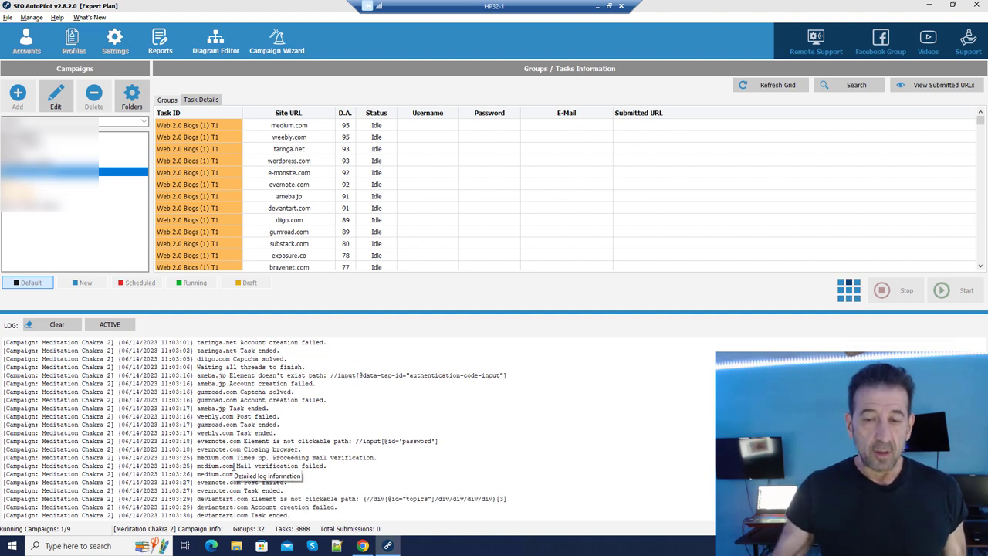
Check the submitted URLs of the Meditation Chakra 2 campaign and minimize the remote session.
left_click(936, 86)
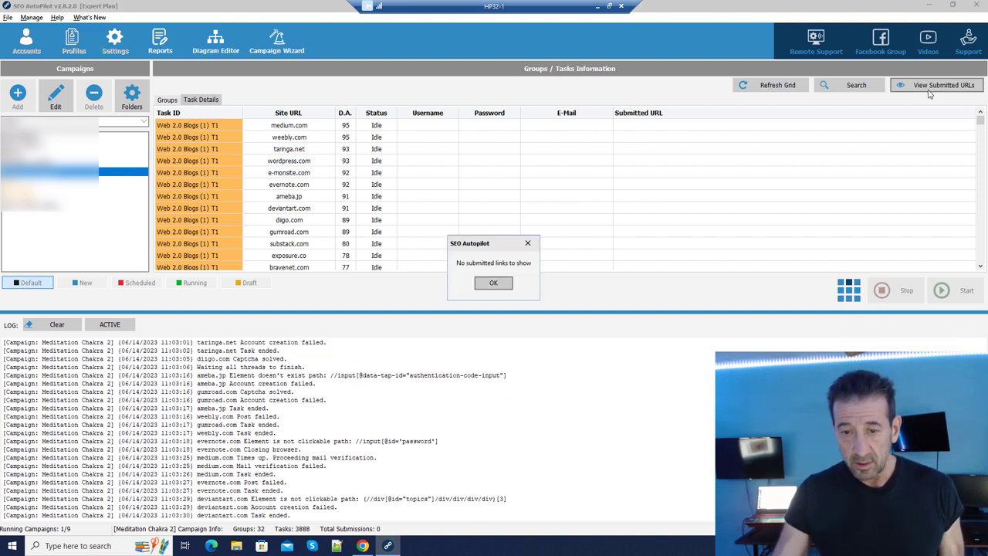
left_click(505, 283)
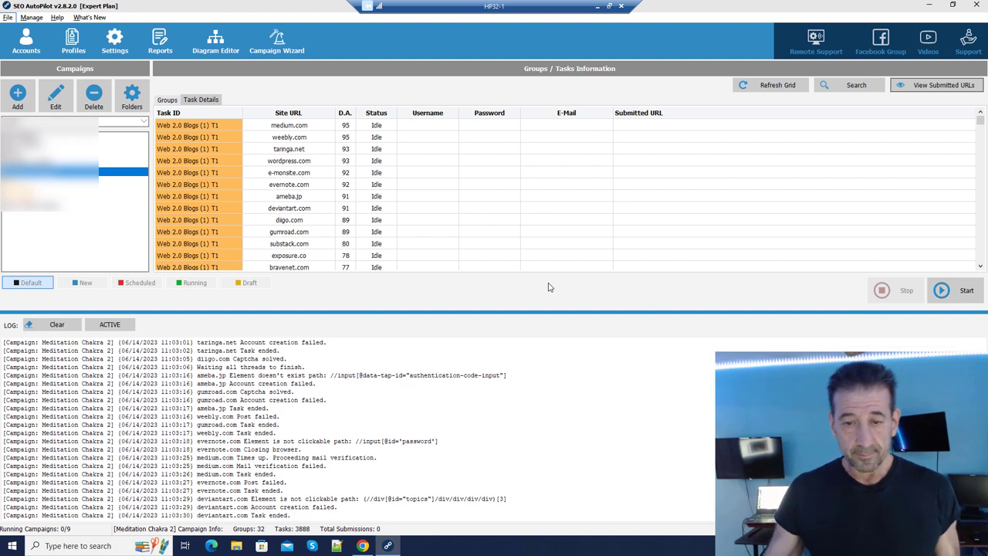
left_click(596, 5)
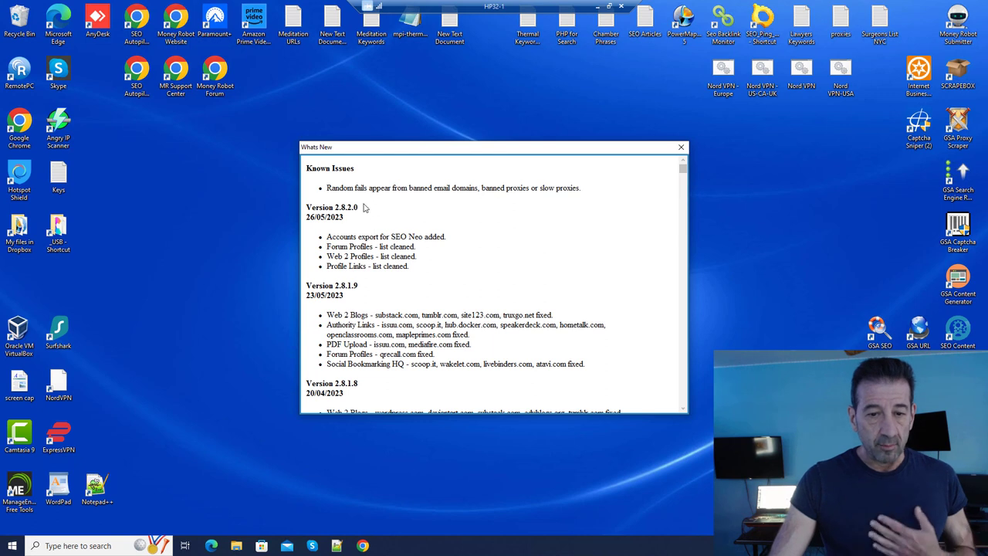
Look over the known issues and version history in the What's New notes, and close them.
mouse_move(683, 173)
left_mouse_down()
mouse_move(687, 189)
mouse_move(683, 159)
left_mouse_up()
left_click(681, 146)
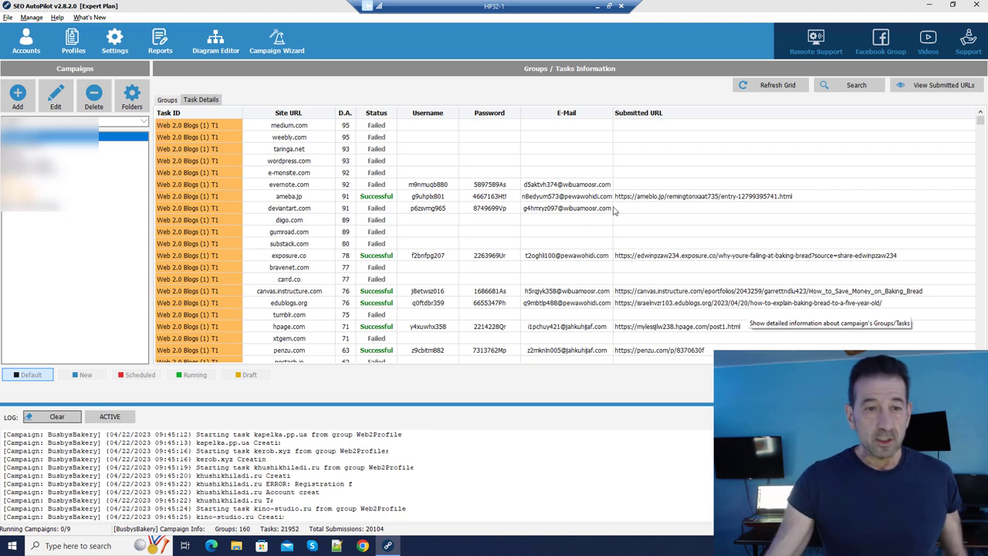
Open the program settings and review the proxy options and the third-party captcha service APIs.
left_click(123, 47)
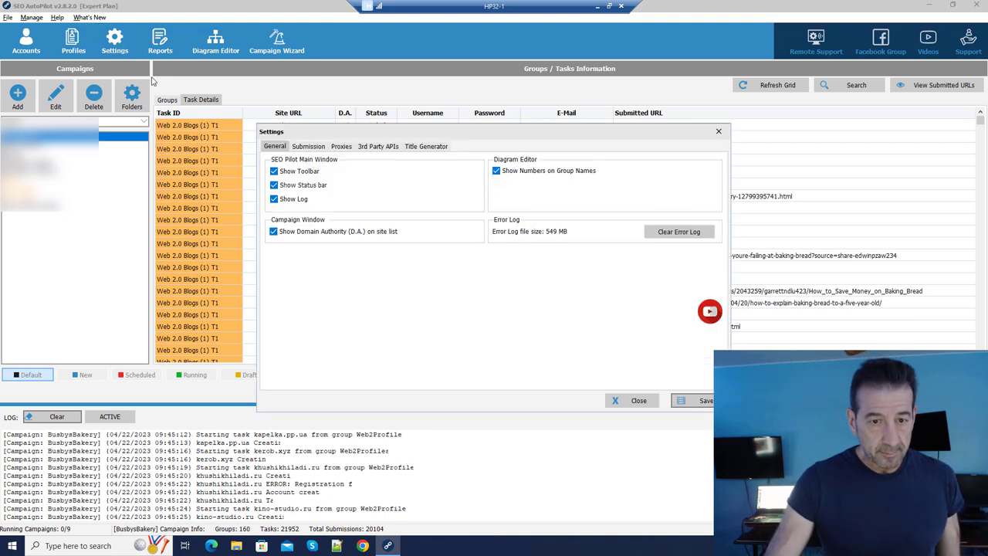
left_click(341, 147)
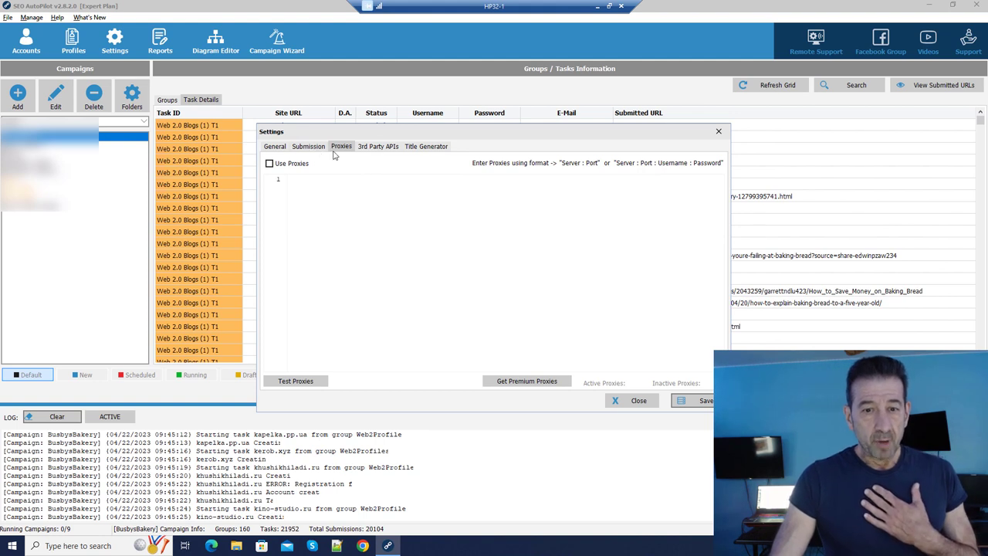
left_click(381, 147)
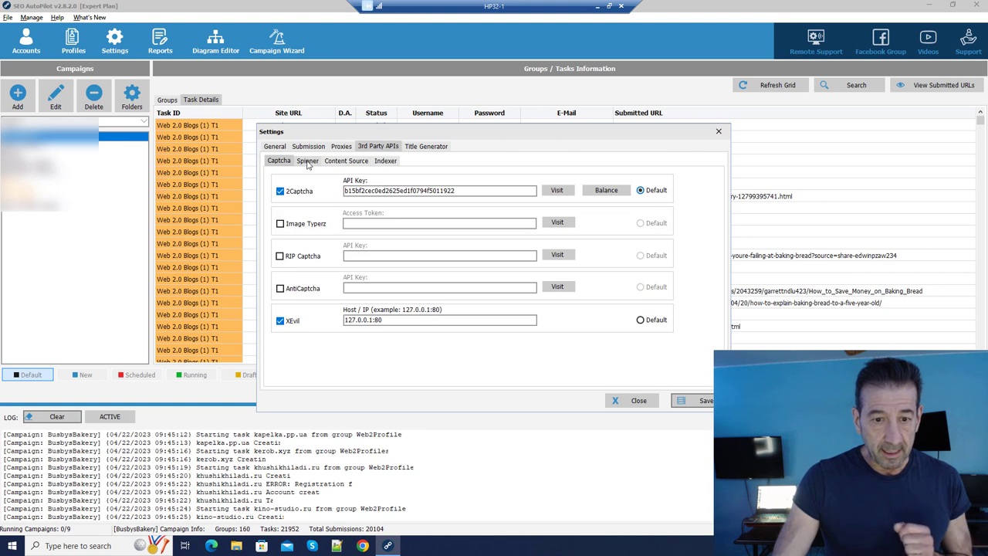